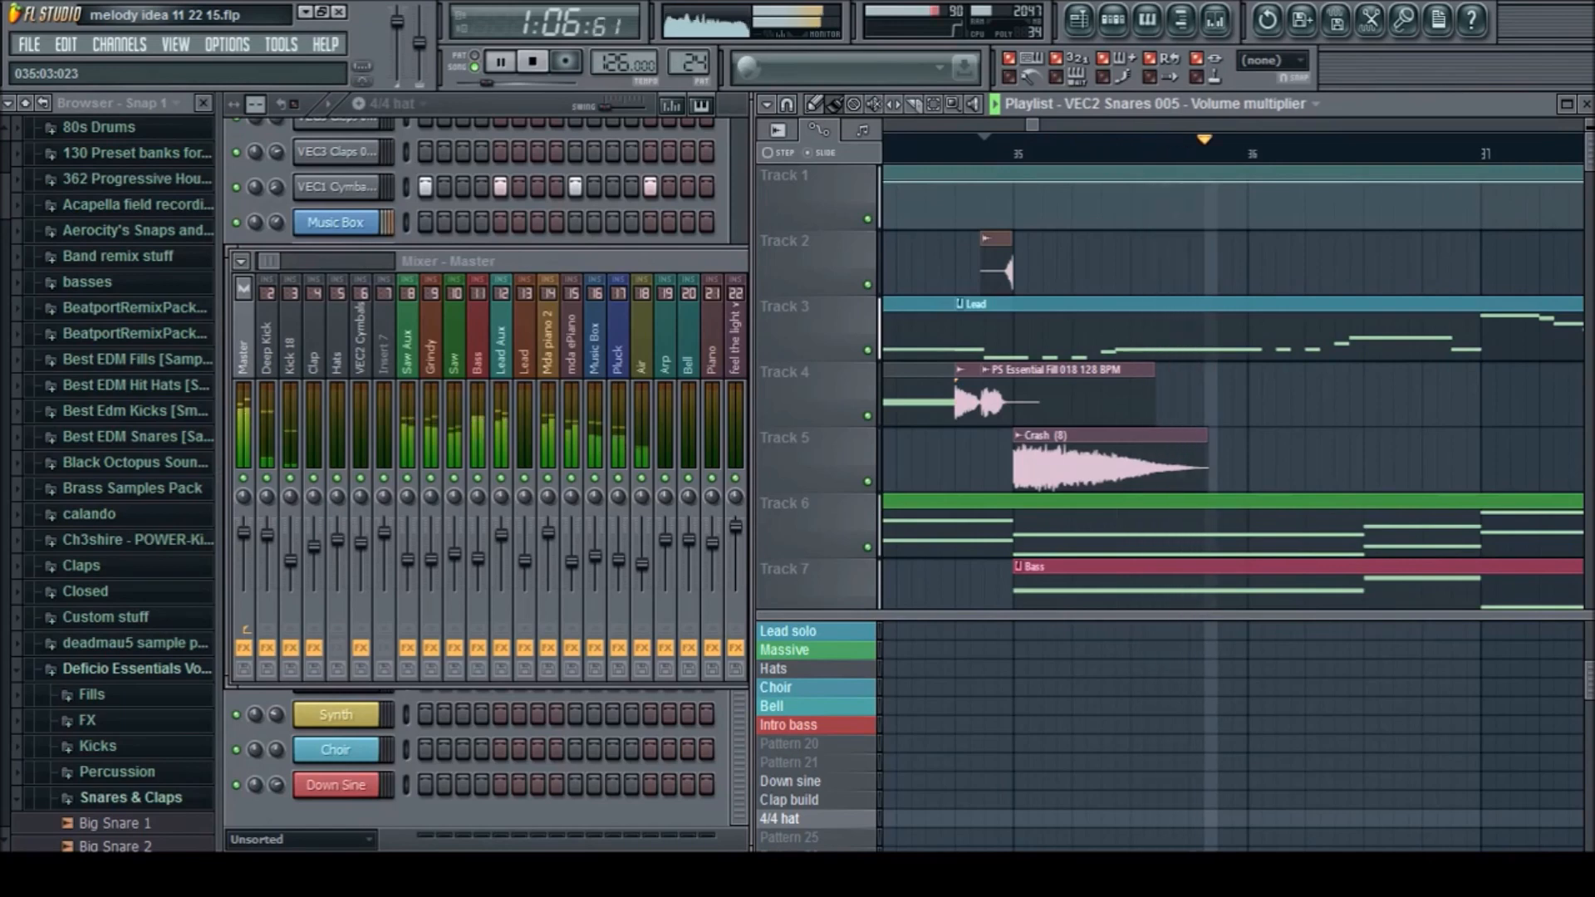
Stop playback, hide the mixer and look over the playlist arrangement around bars 29 to 46
scroll(1053, 266, "down", 5)
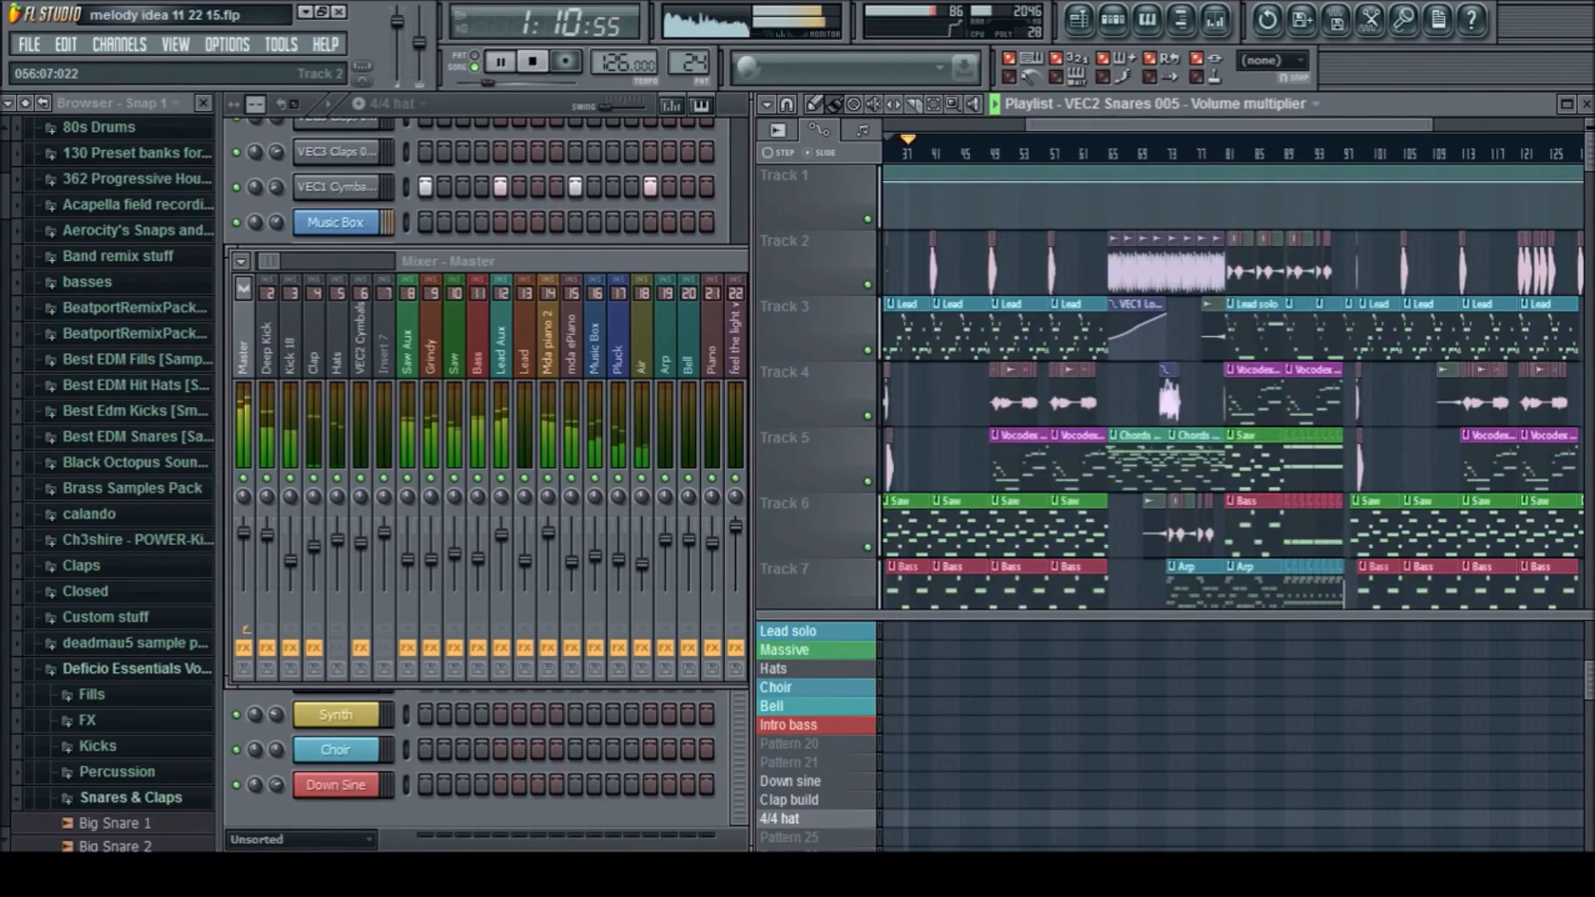
key("space")
scroll(939, 400, "down", 2)
scroll(1008, 373, "up", 5)
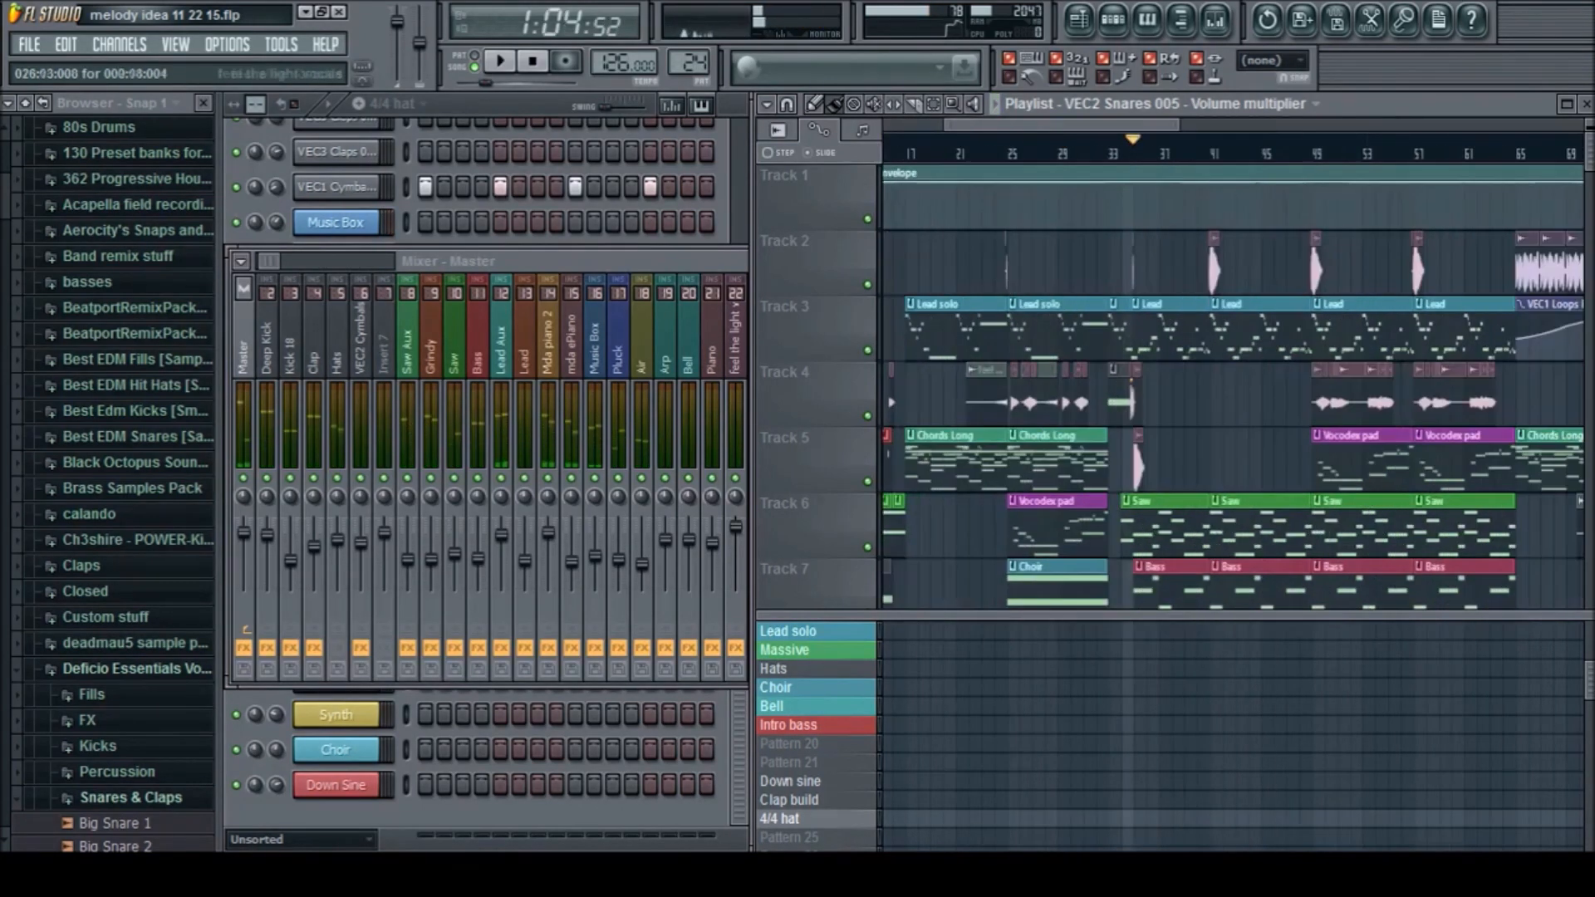
key("F9")
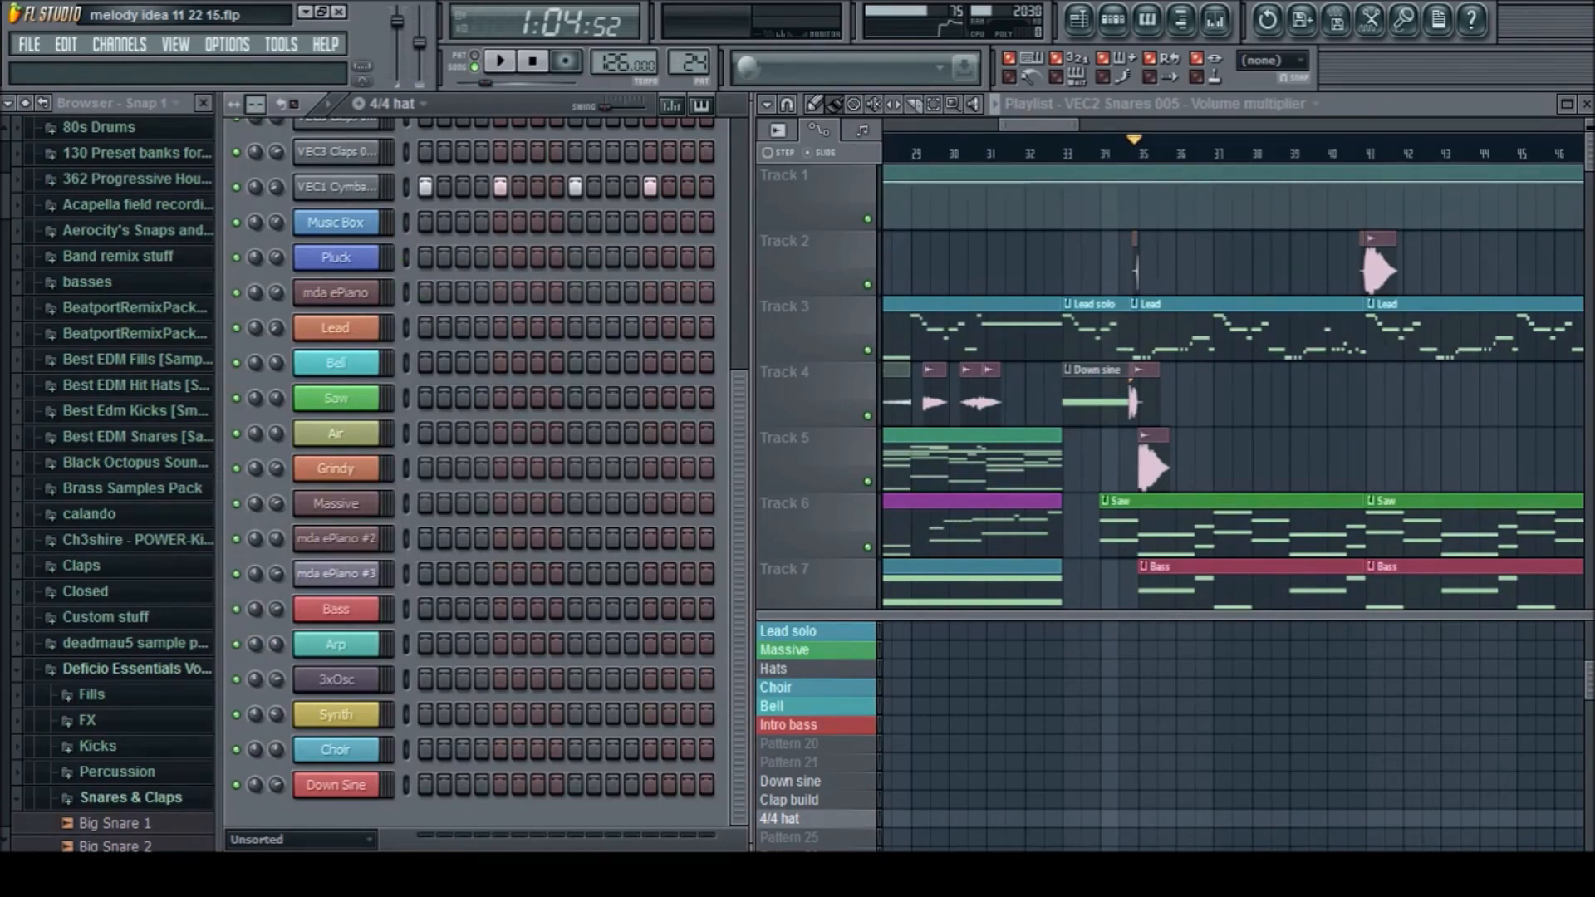
left_click_drag(1077, 125, 1103, 124)
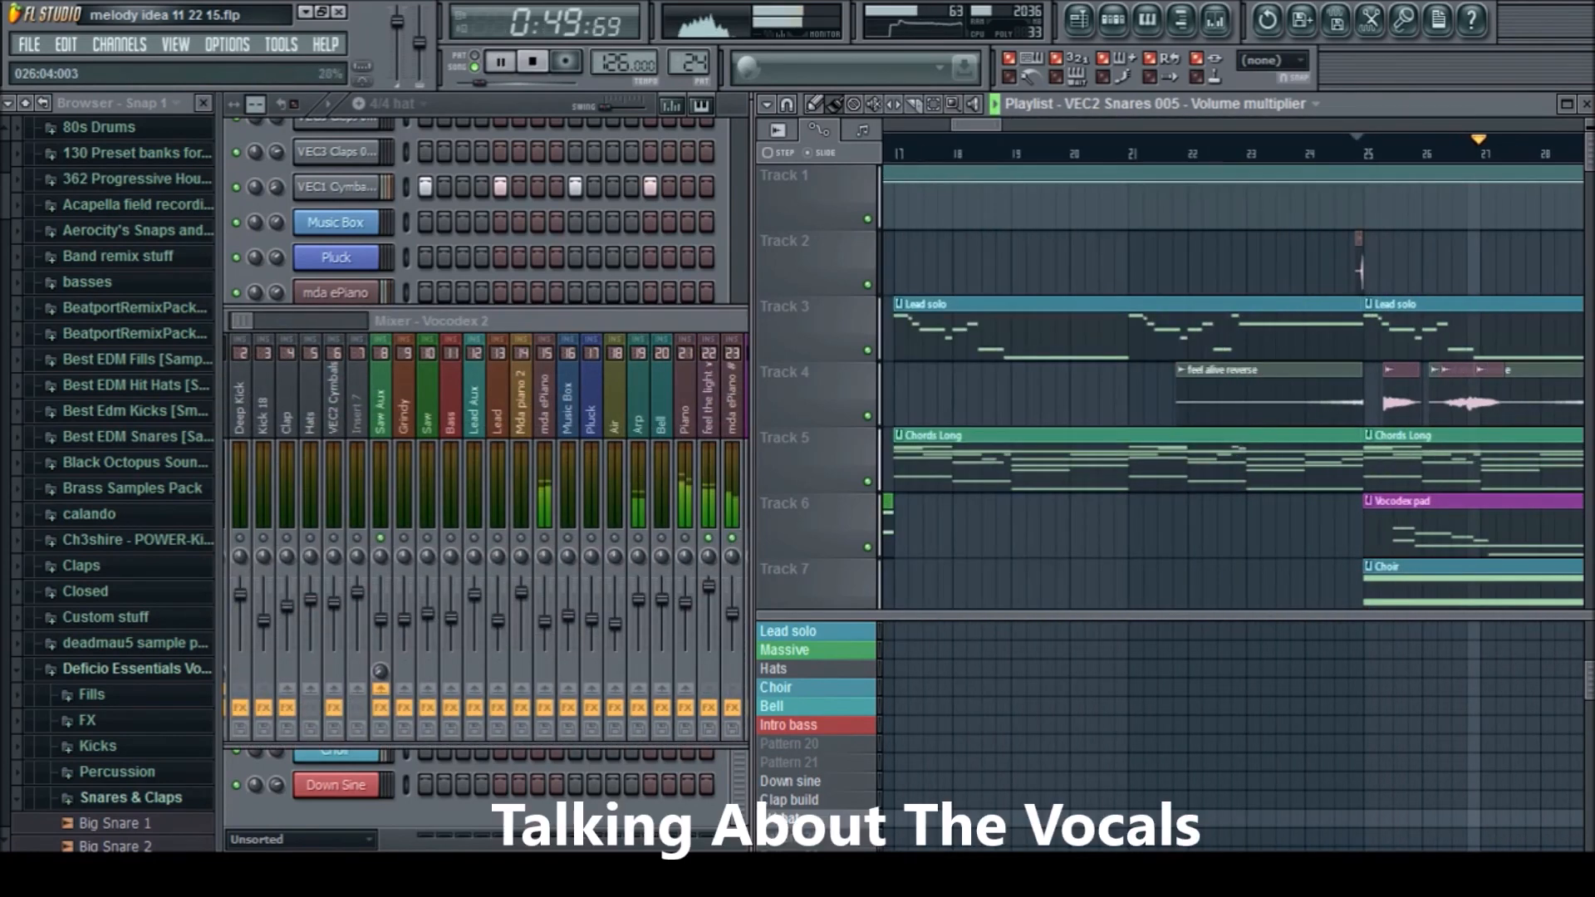
Stop playback, bring the whole mixer into view and select the Vocodex track to show its effects chain
key("space")
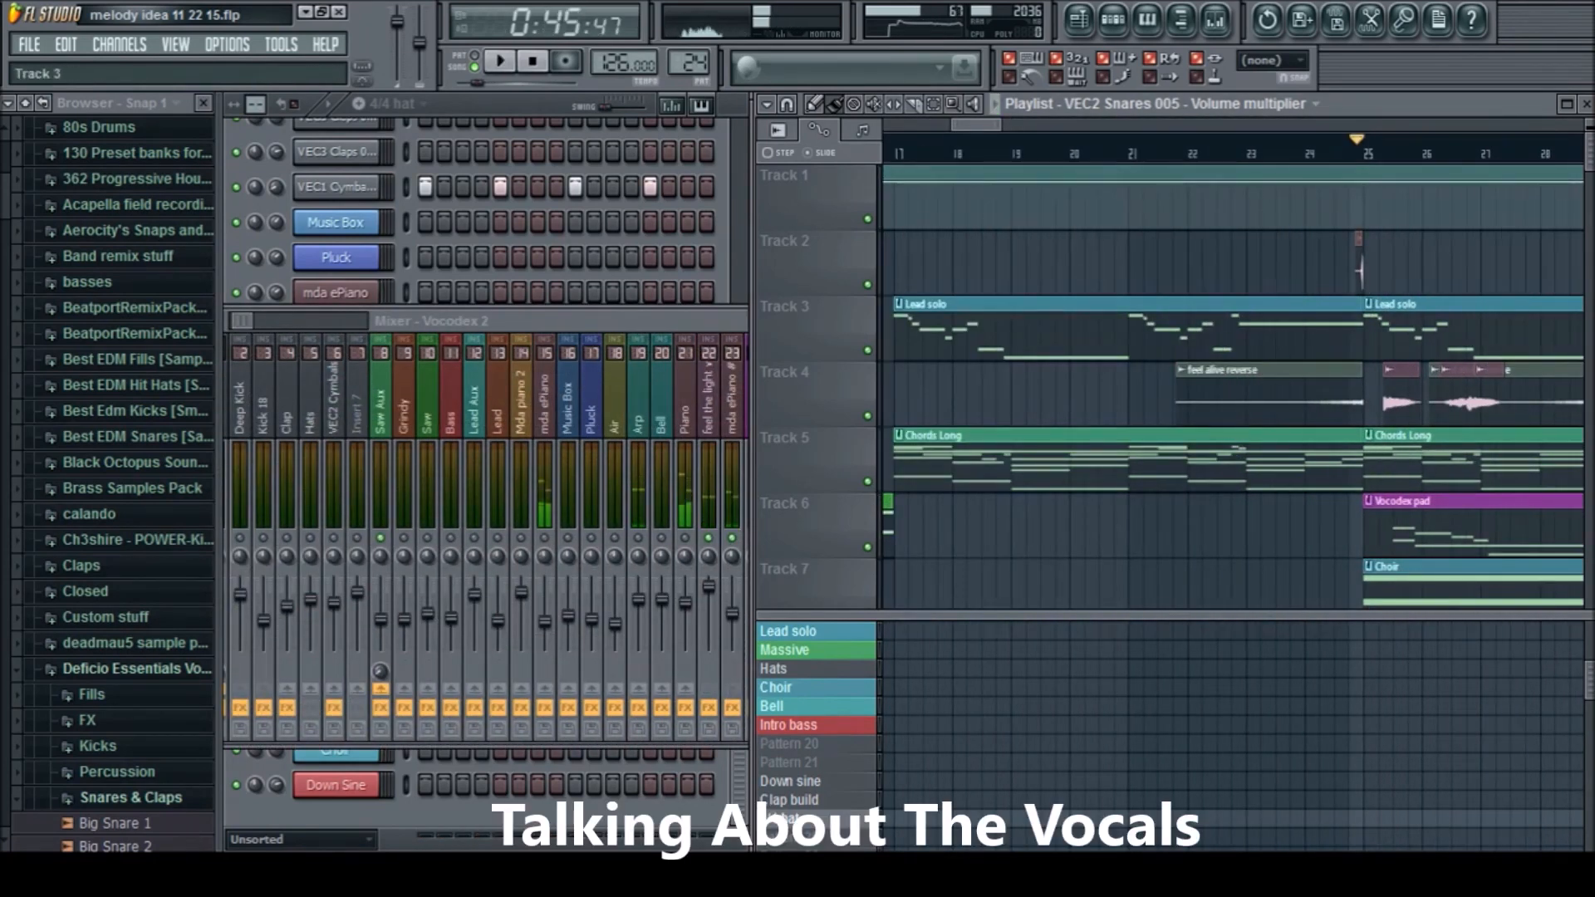
left_click_drag(681, 321, 622, 359)
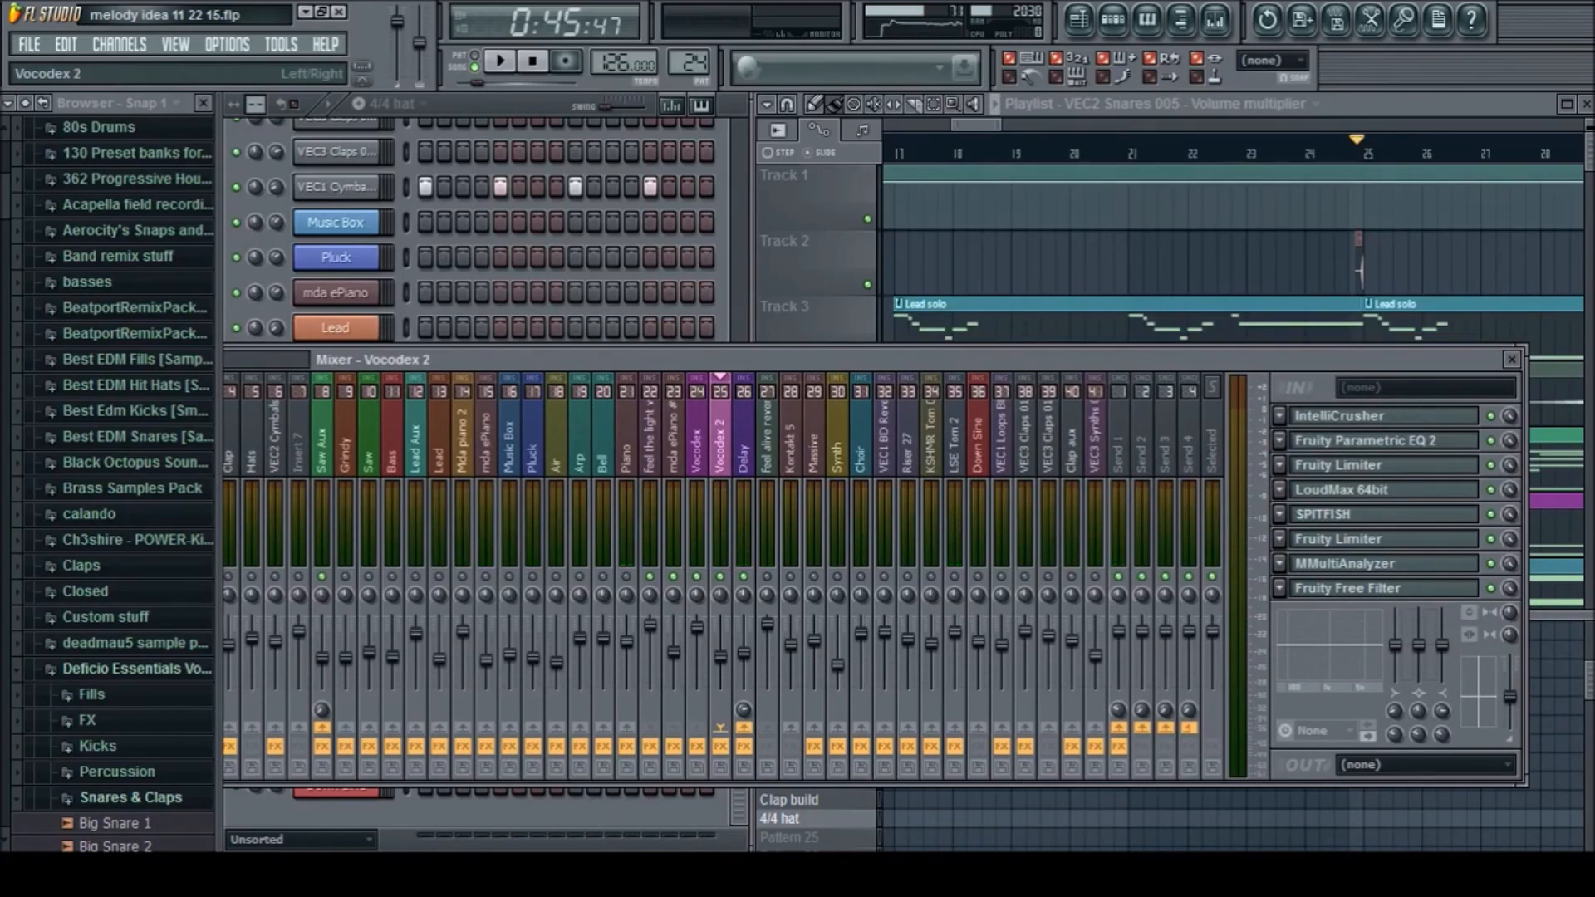
left_click(697, 440)
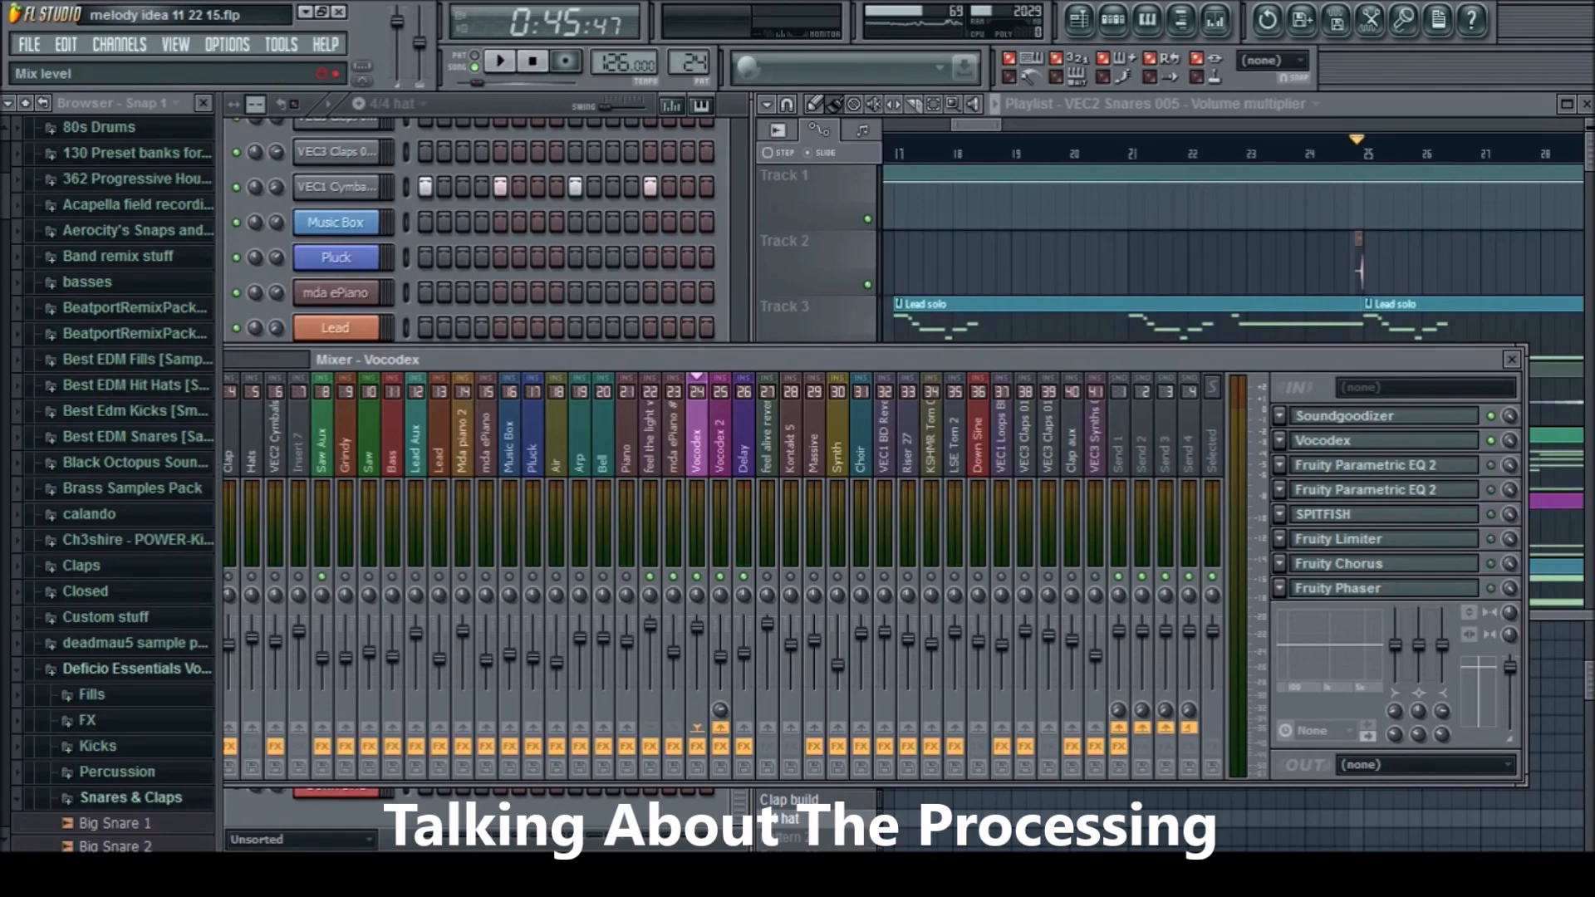
Enable and open Soundgoodizer on the Vocodex track, playing the section from bar 25 without it and with it
key("space")
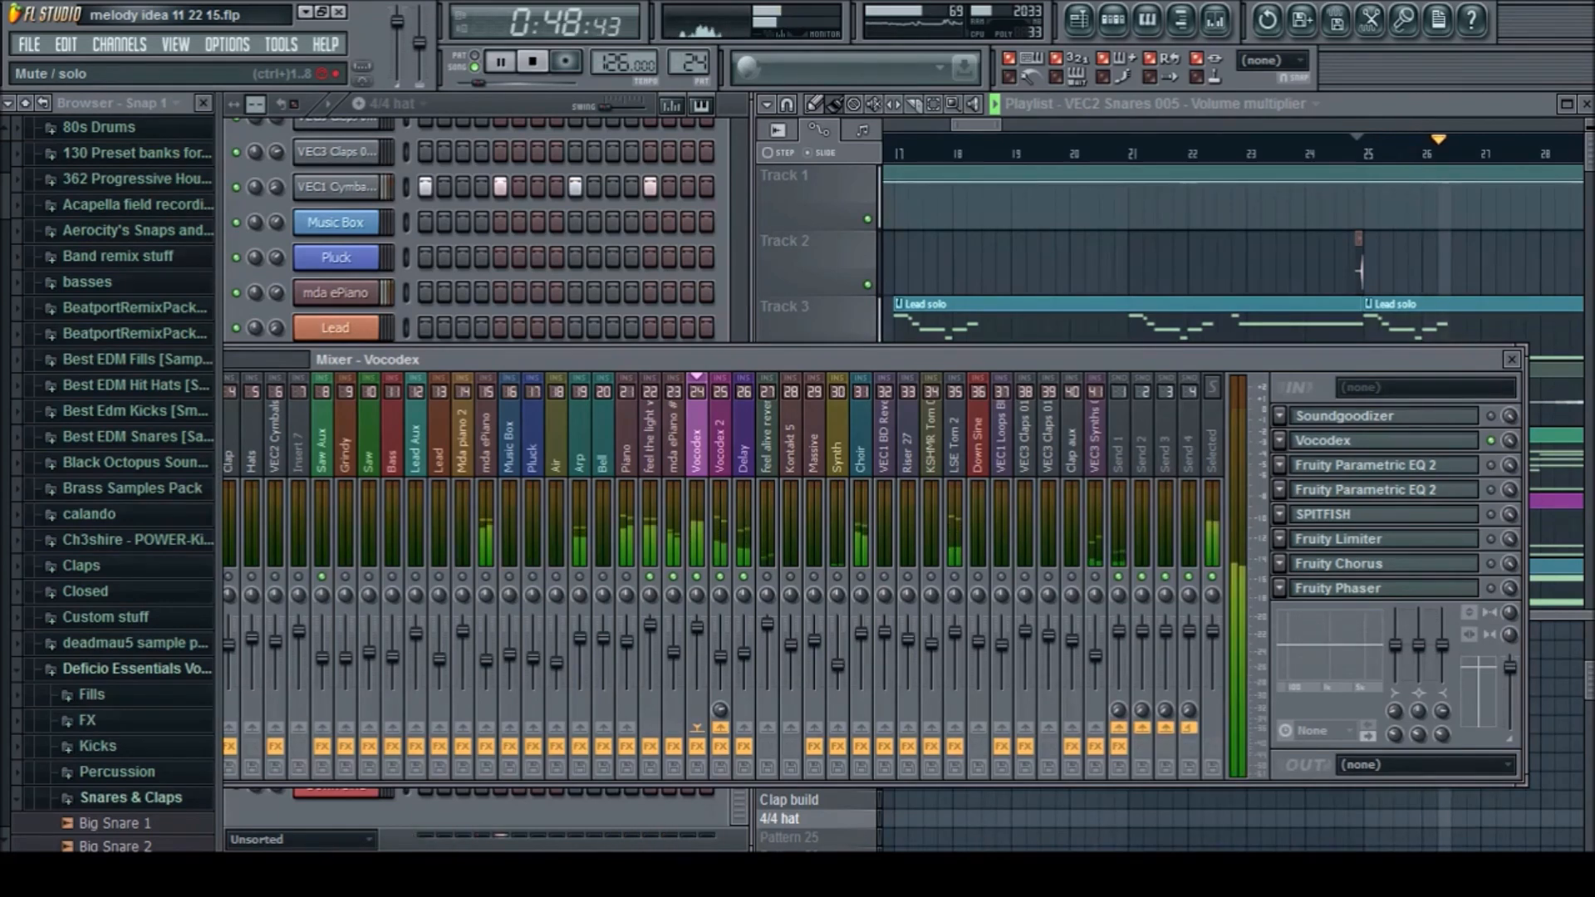
key("space")
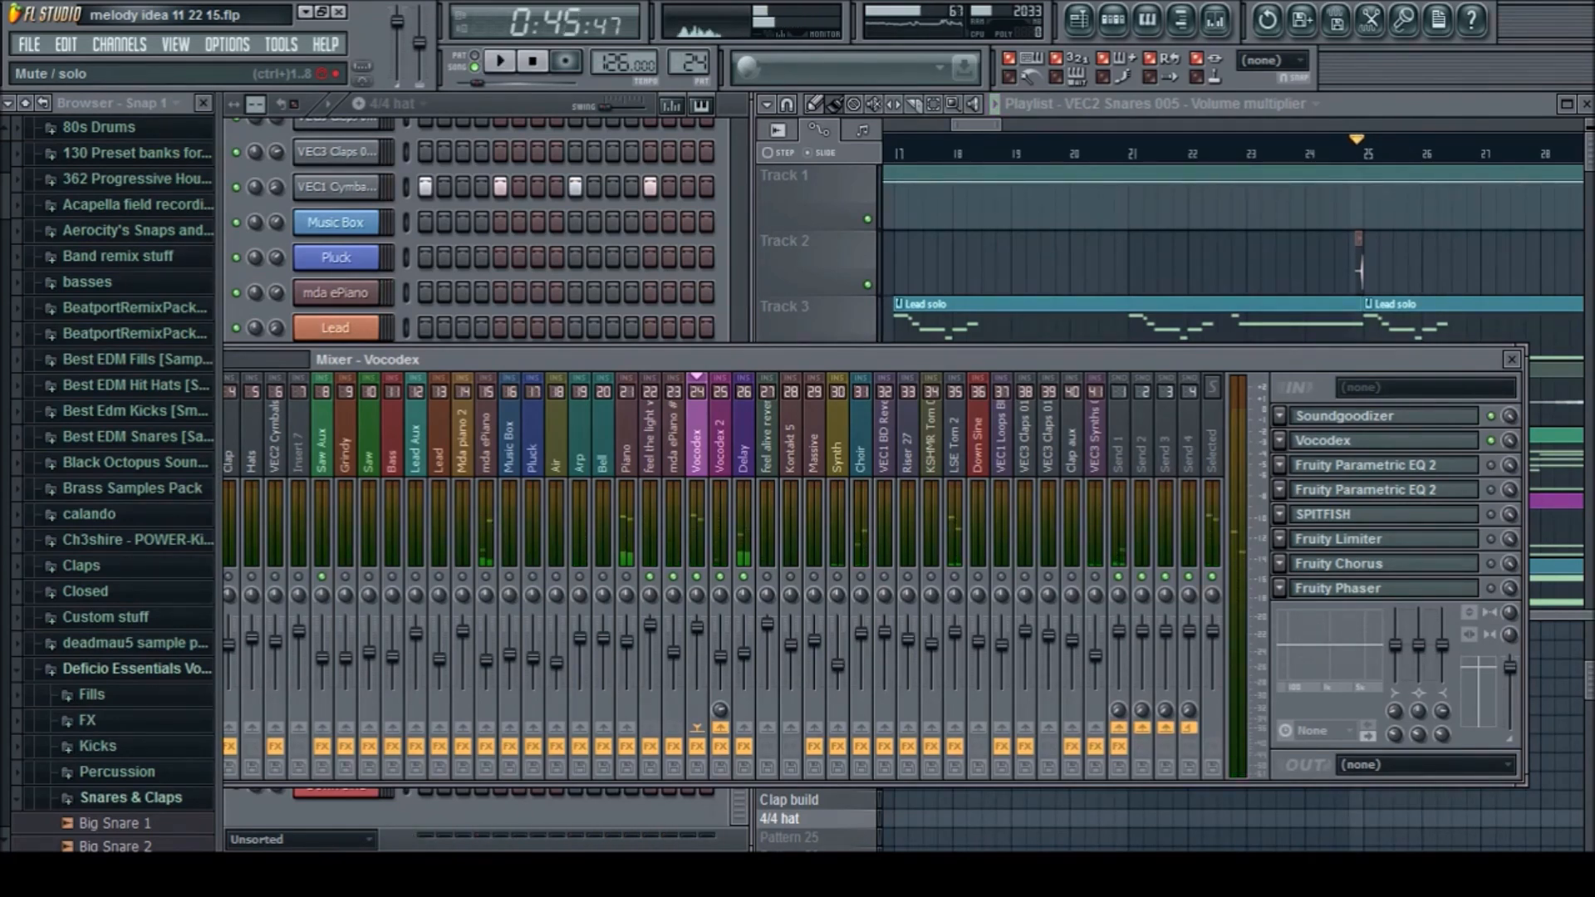
left_click(1491, 416)
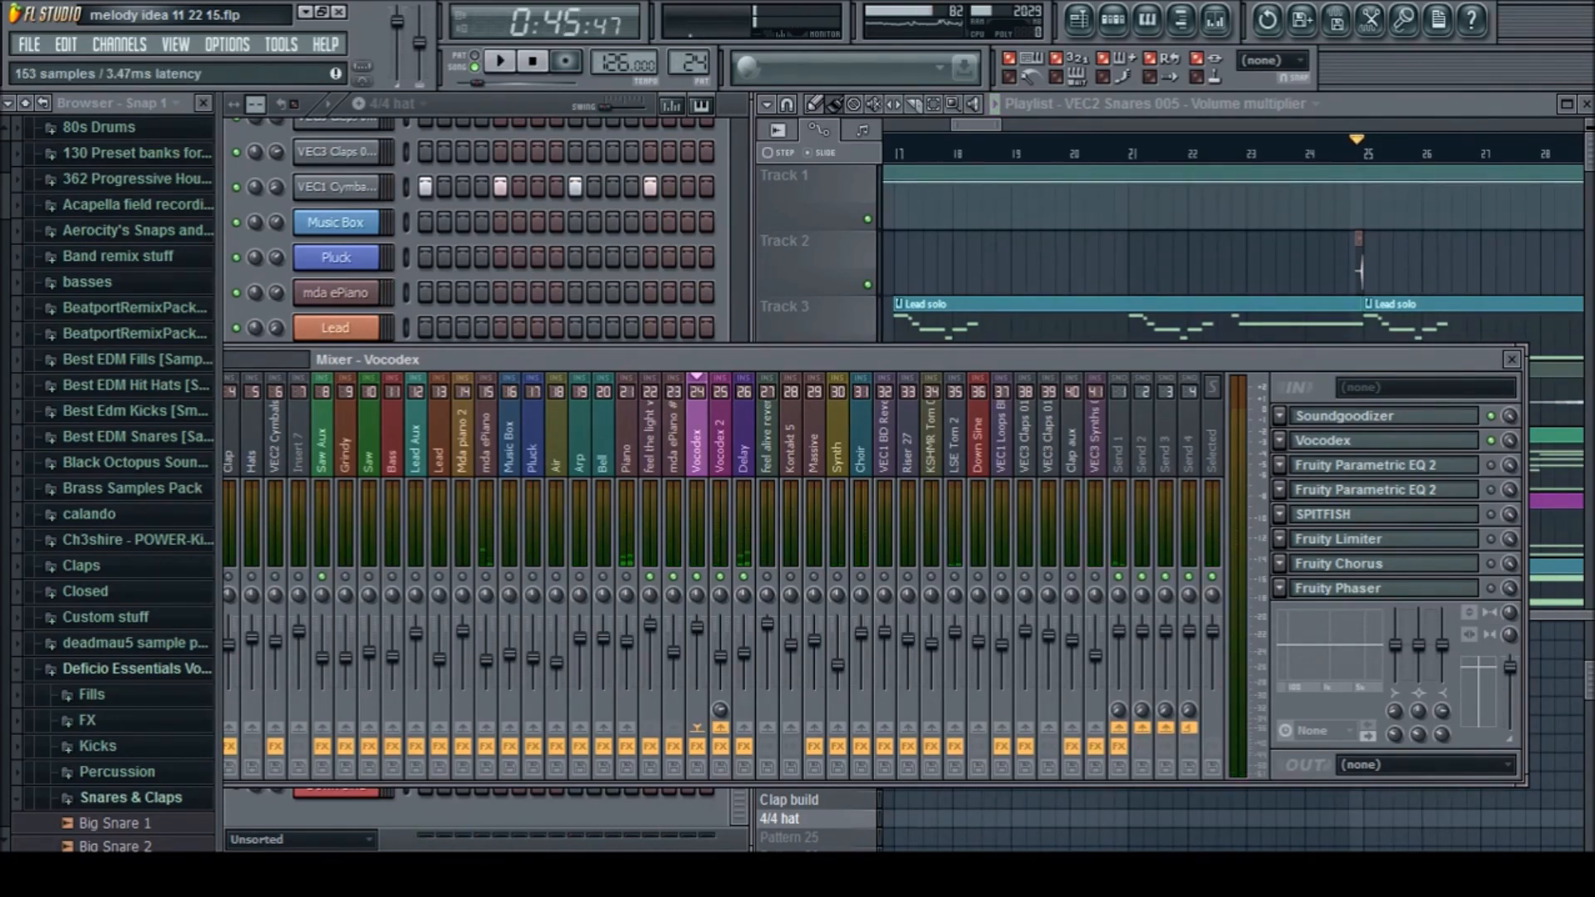
left_click(1384, 416)
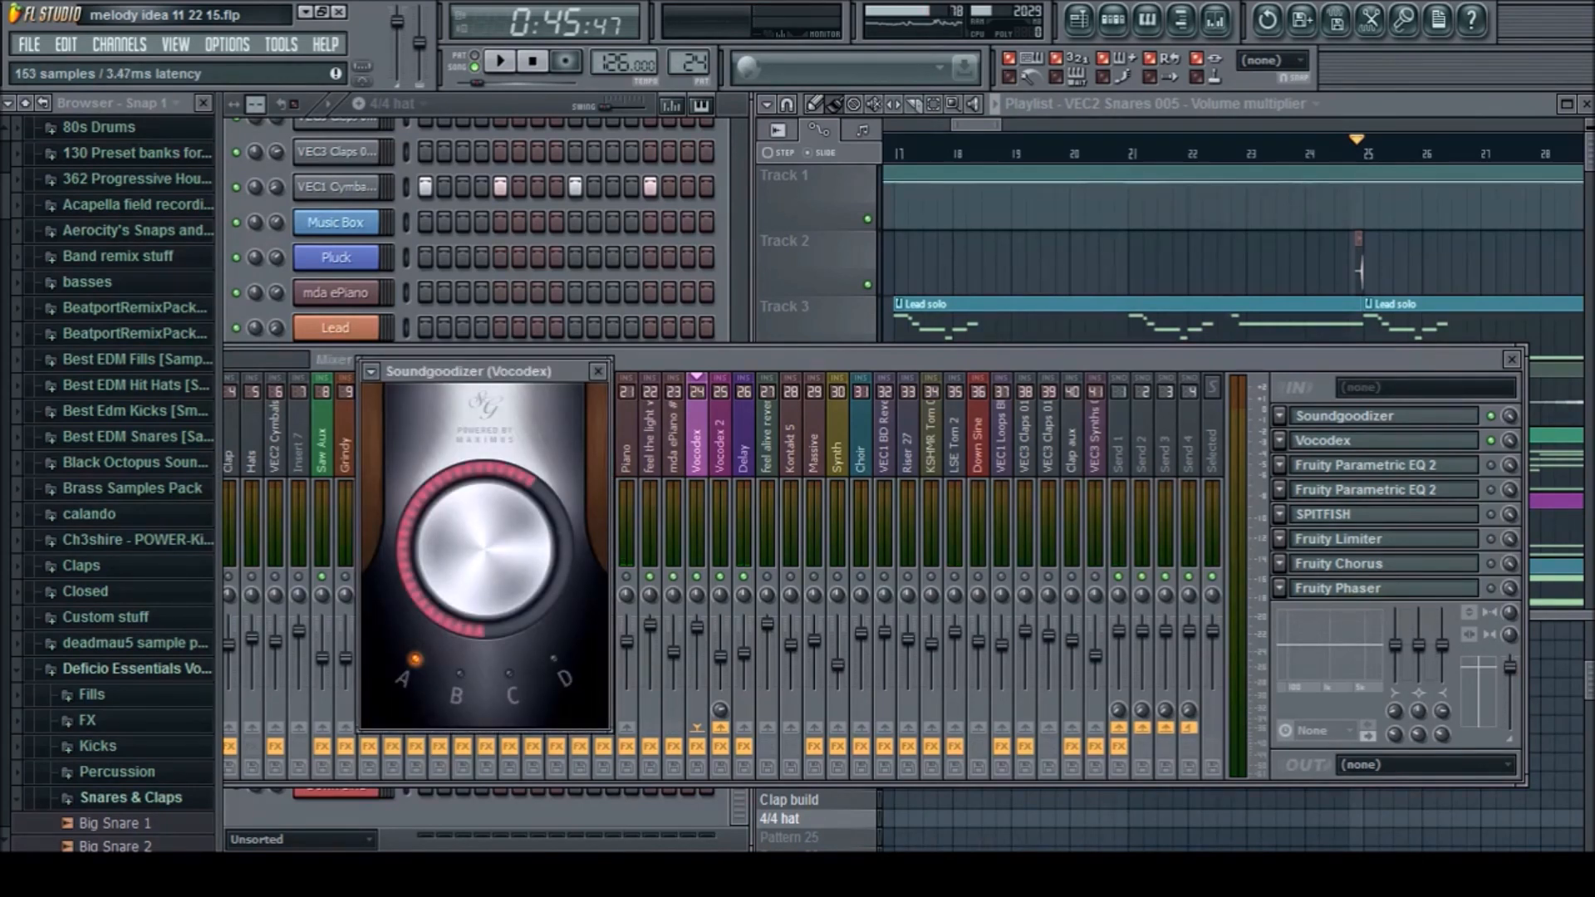
key("space")
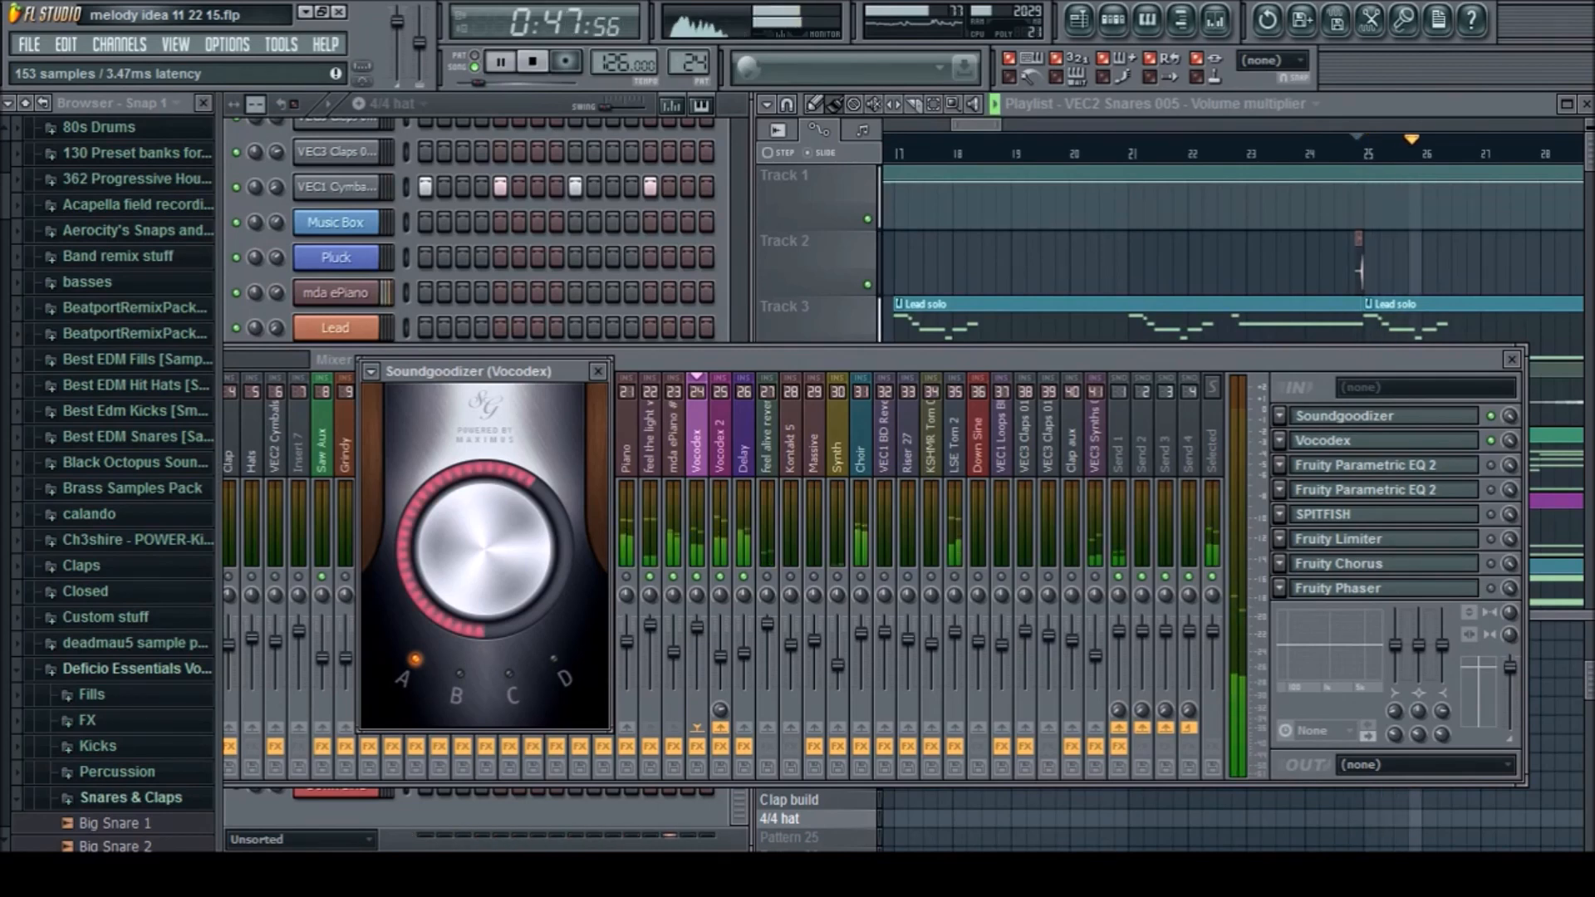
key("space")
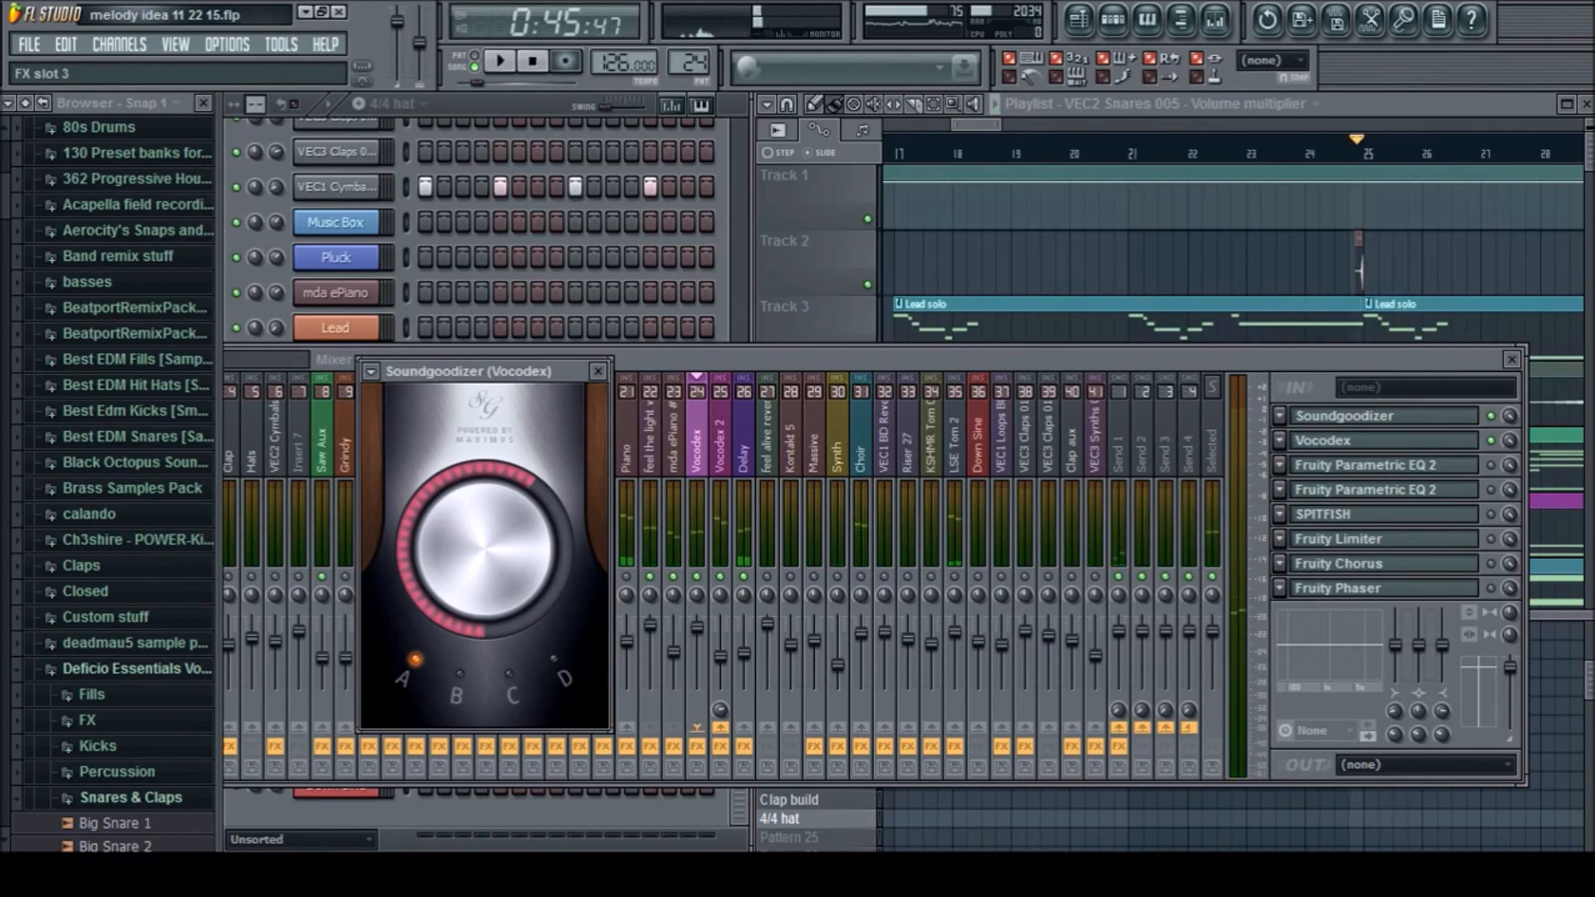
Enable both Fruity Parametric EQ 2 effects on the Vocodex track and open their curves for viewing
left_click(1491, 465)
left_click(1385, 465)
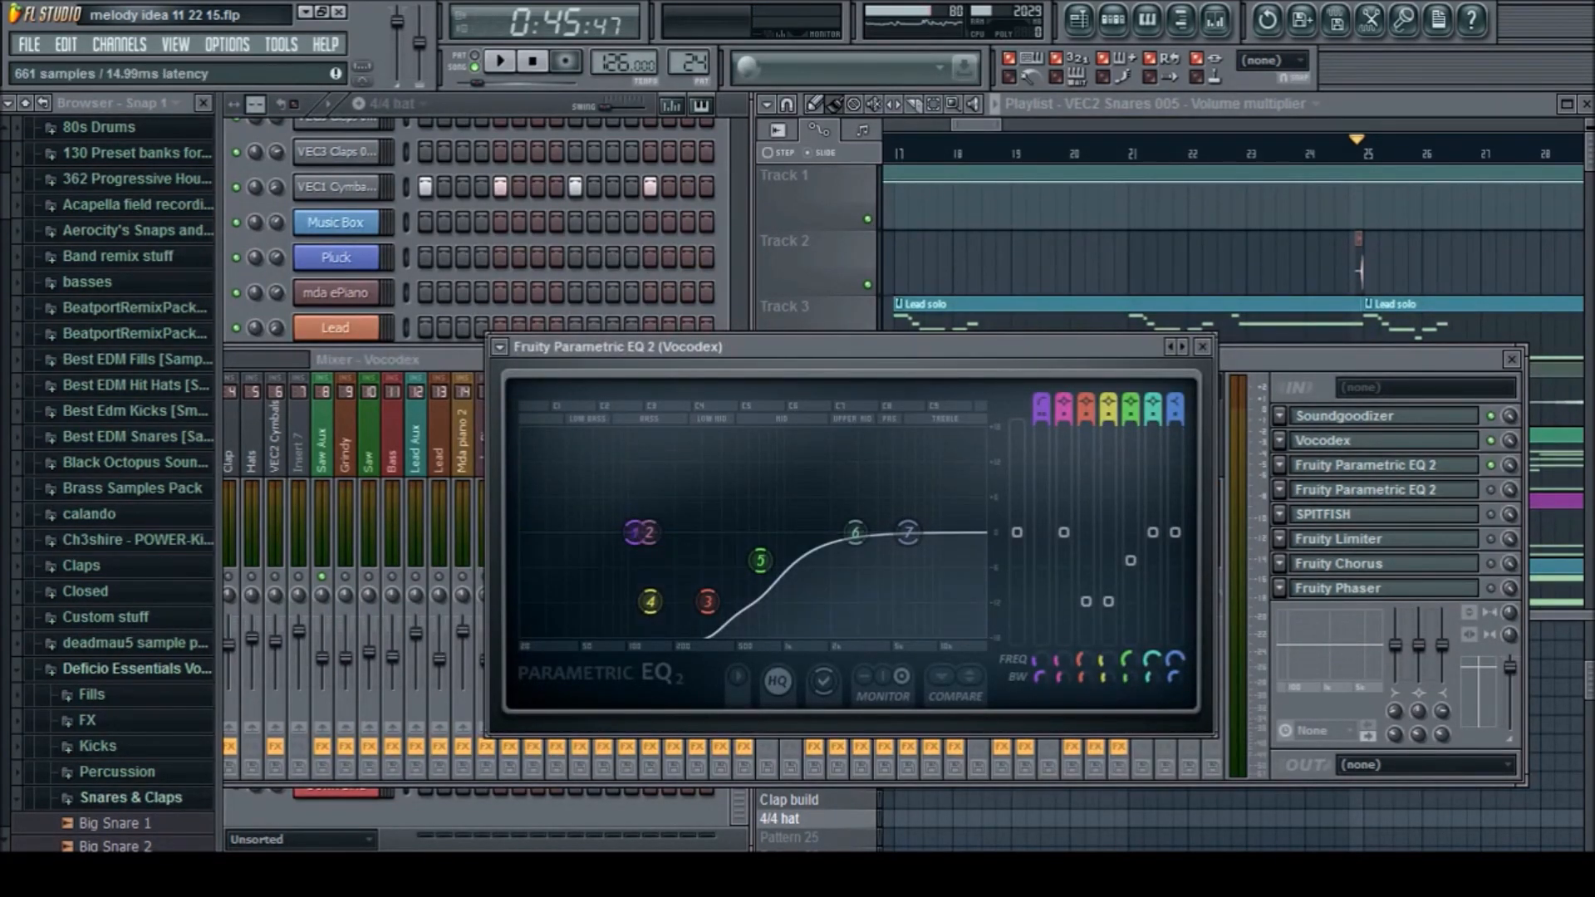
left_click(1386, 490)
left_click(1491, 490)
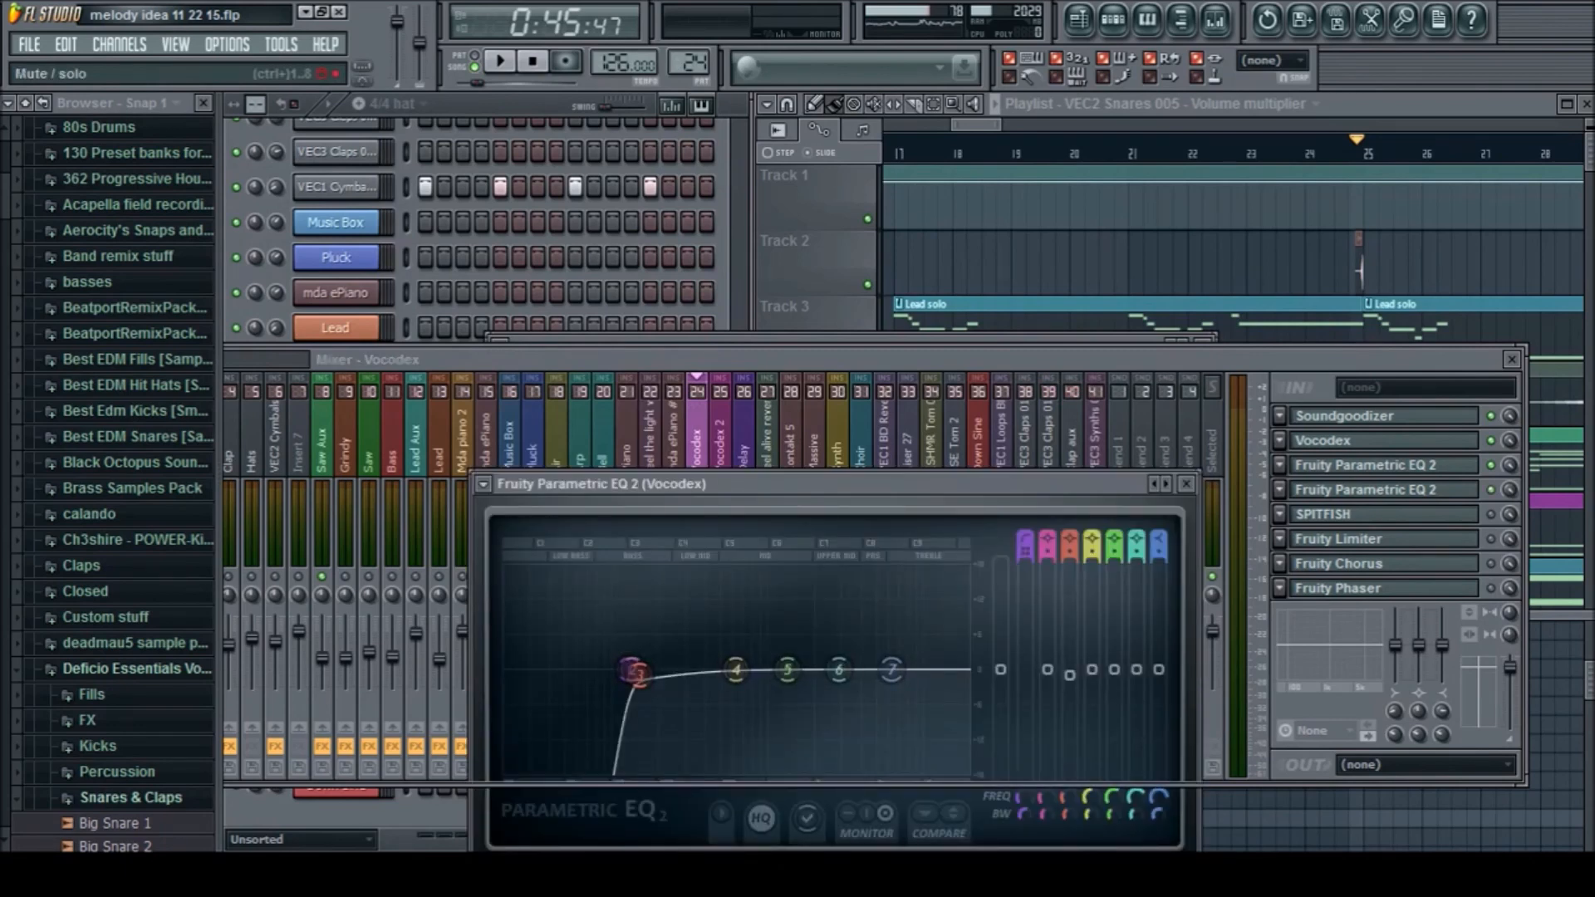
left_click(1385, 490)
left_click(1386, 490)
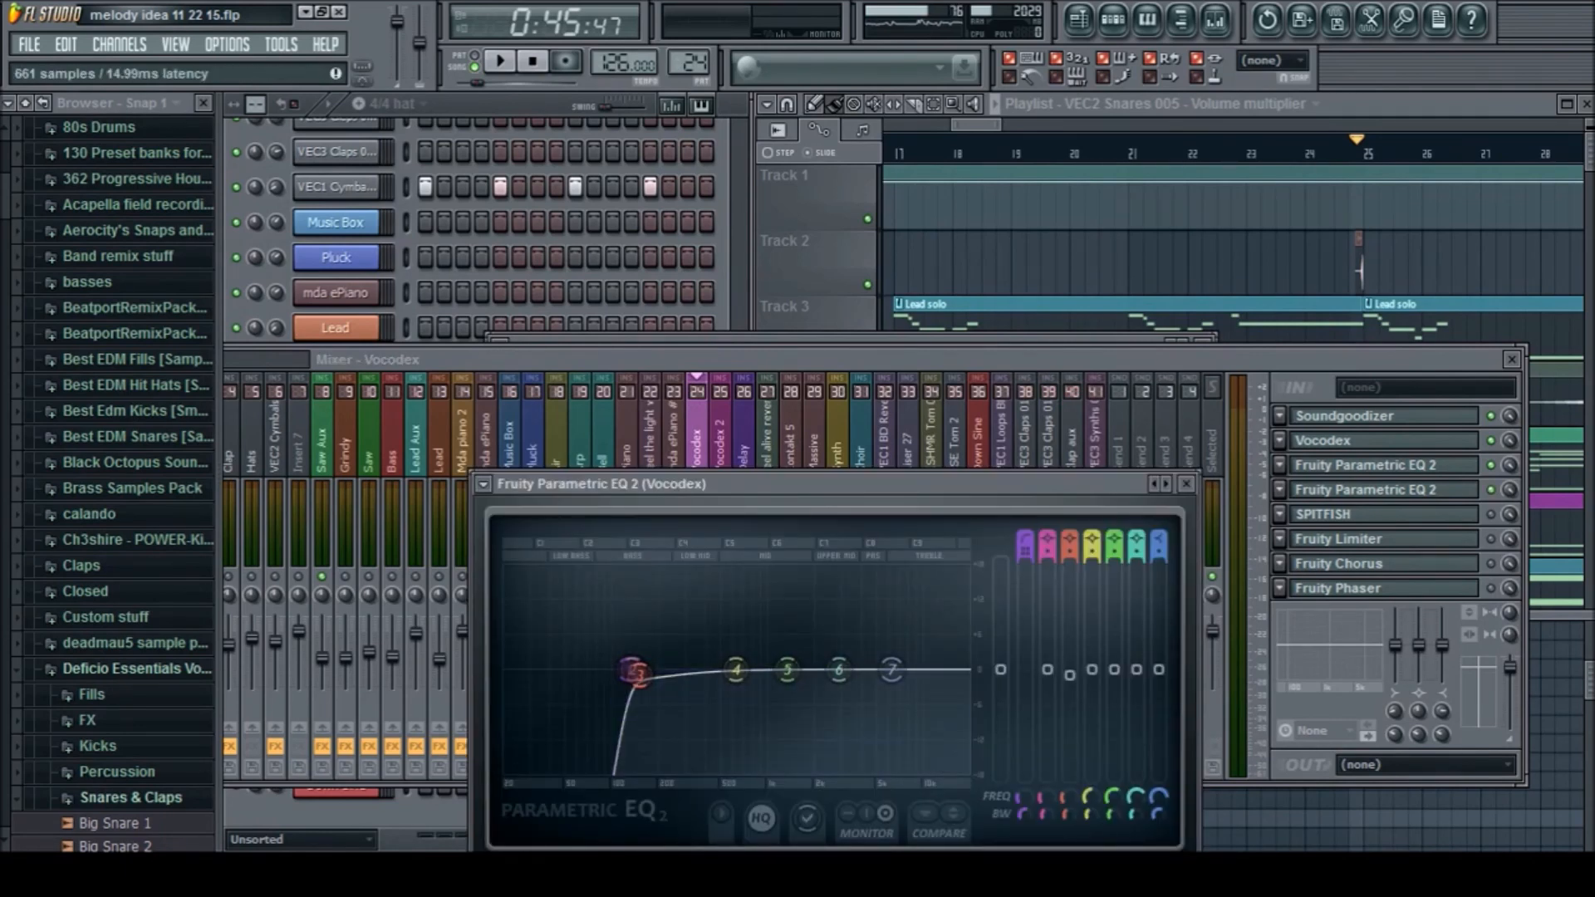
left_click(1385, 490)
Open the SPITFISH de-esser on the Vocodex track, play the section without it, enable it and close its window
left_click(1385, 514)
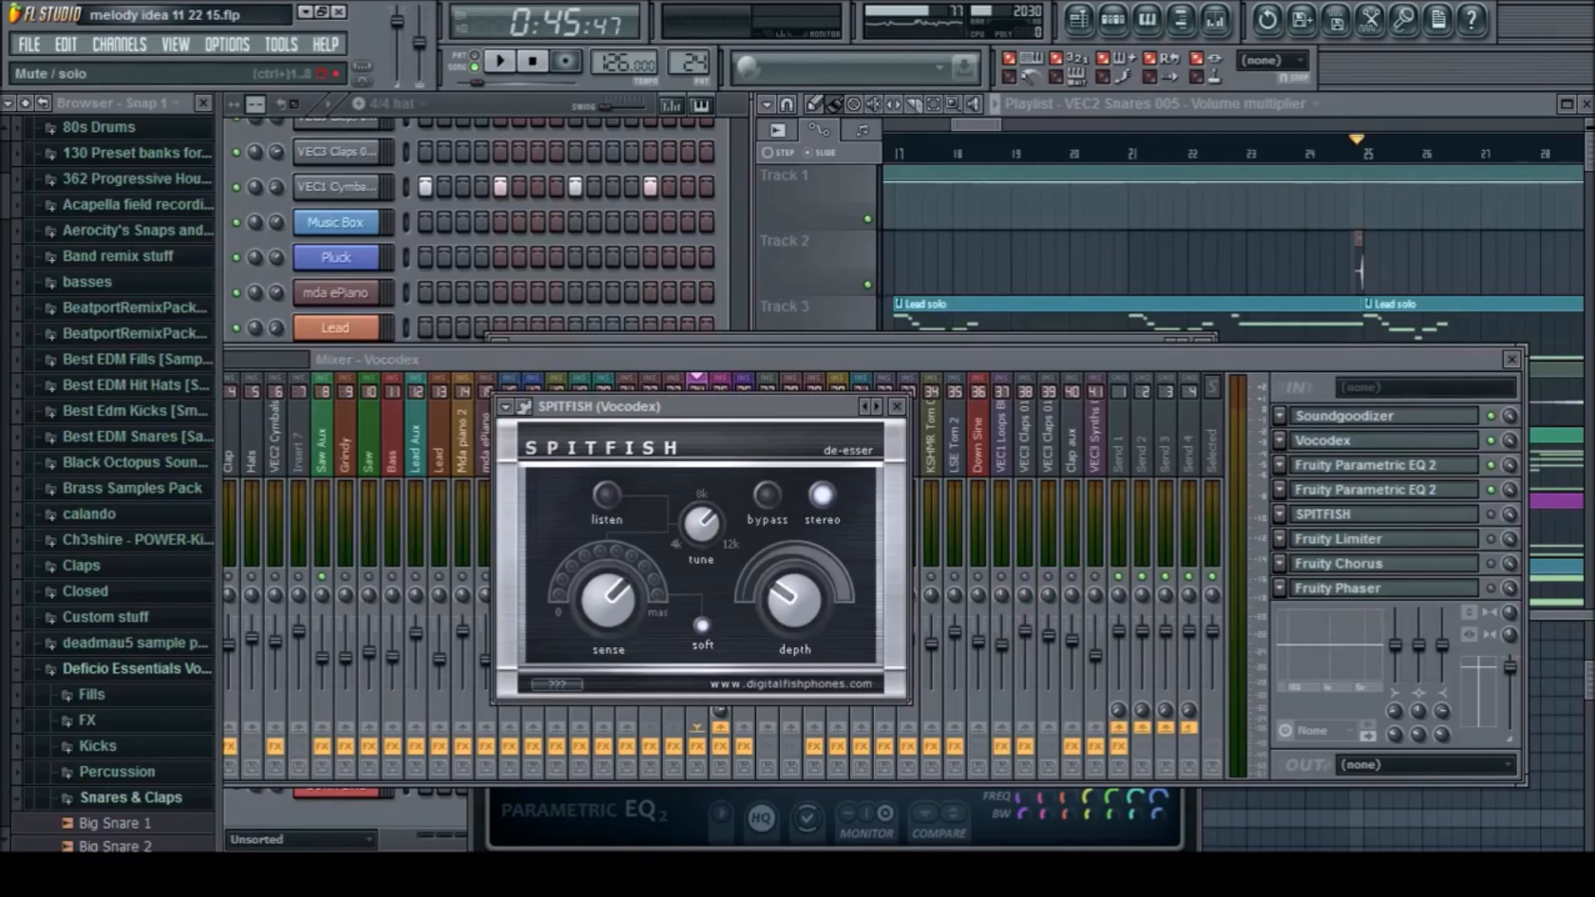
key("space")
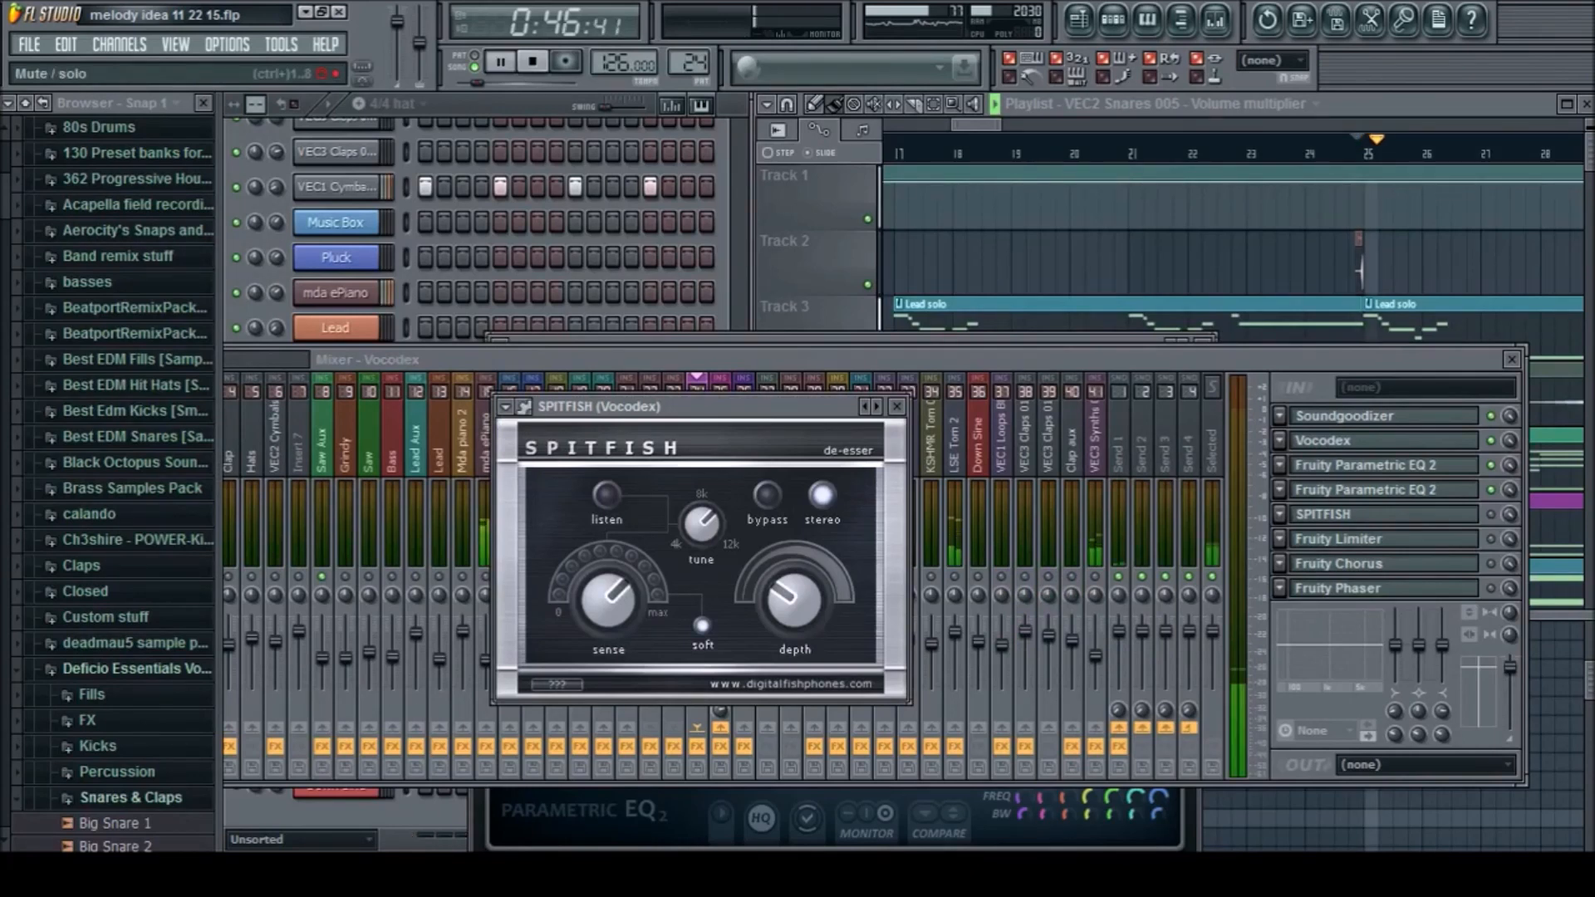
key("space")
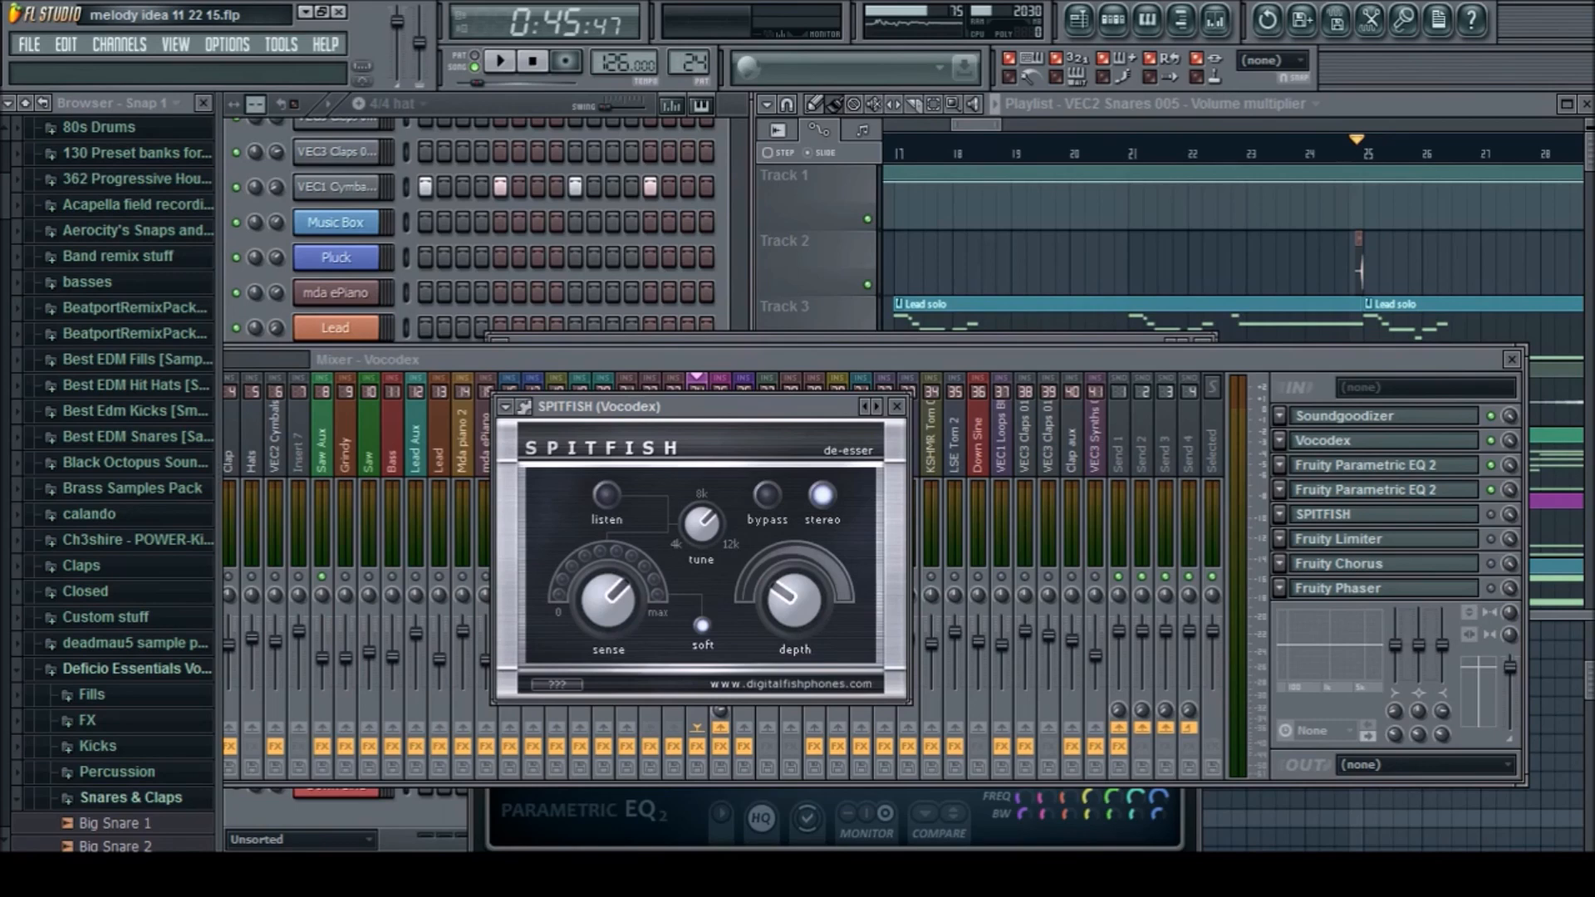
left_click(1490, 514)
left_click(896, 406)
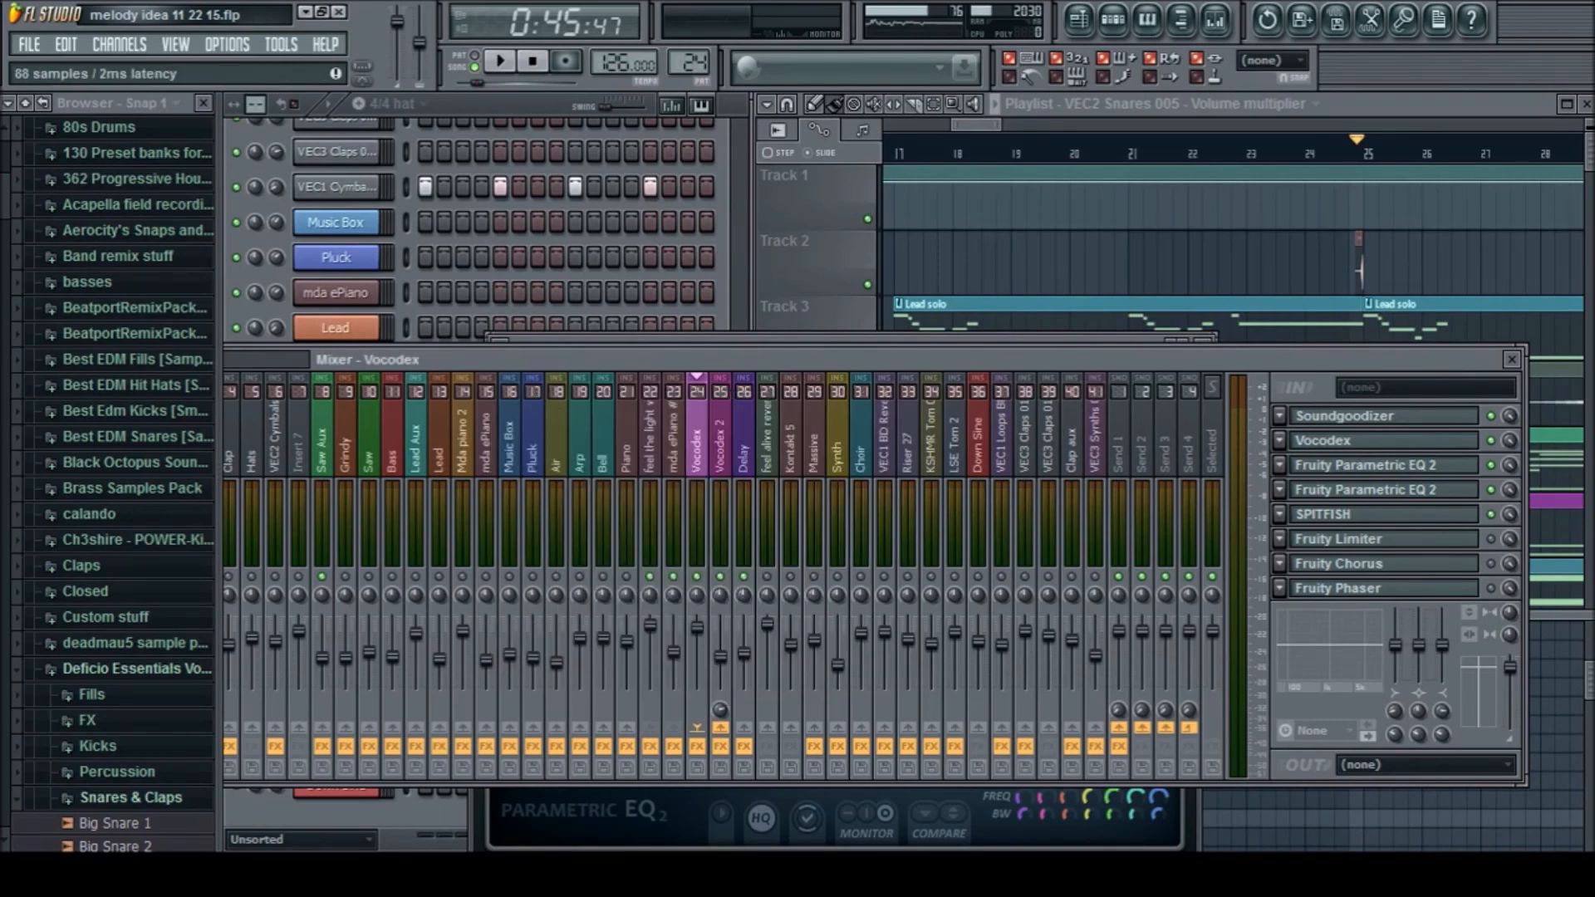
View the Fruity Limiter settings, enable Fruity Limiter, Fruity Chorus and Fruity Phaser on the Vocodex track, and play the full chain
left_click(1339, 539)
left_click(1338, 539)
left_click(1339, 515)
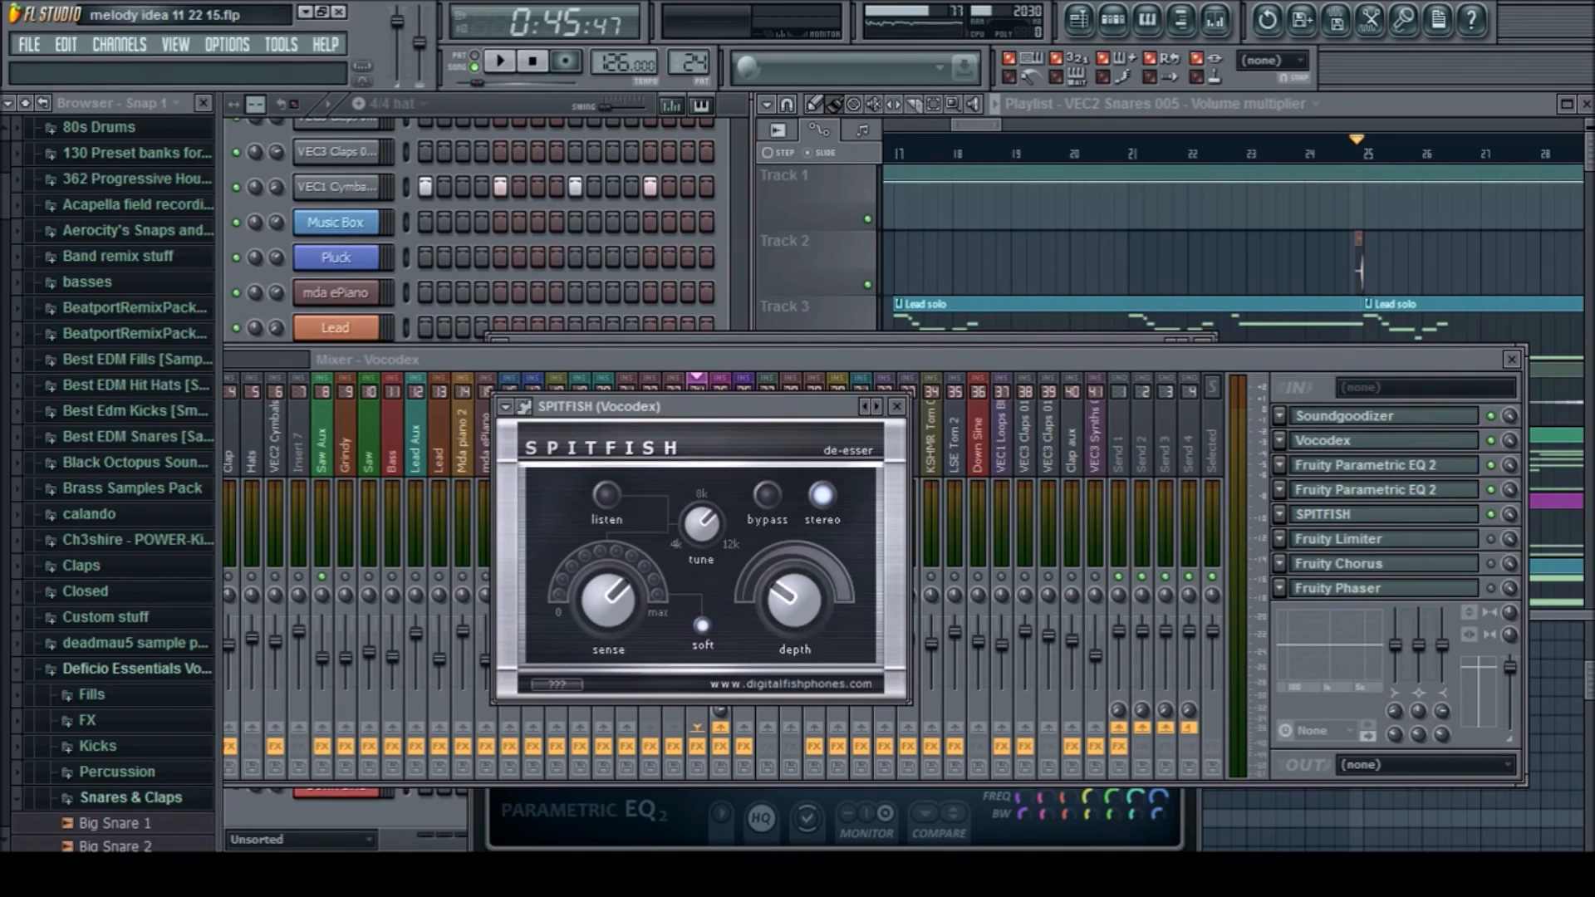
left_click(1339, 539)
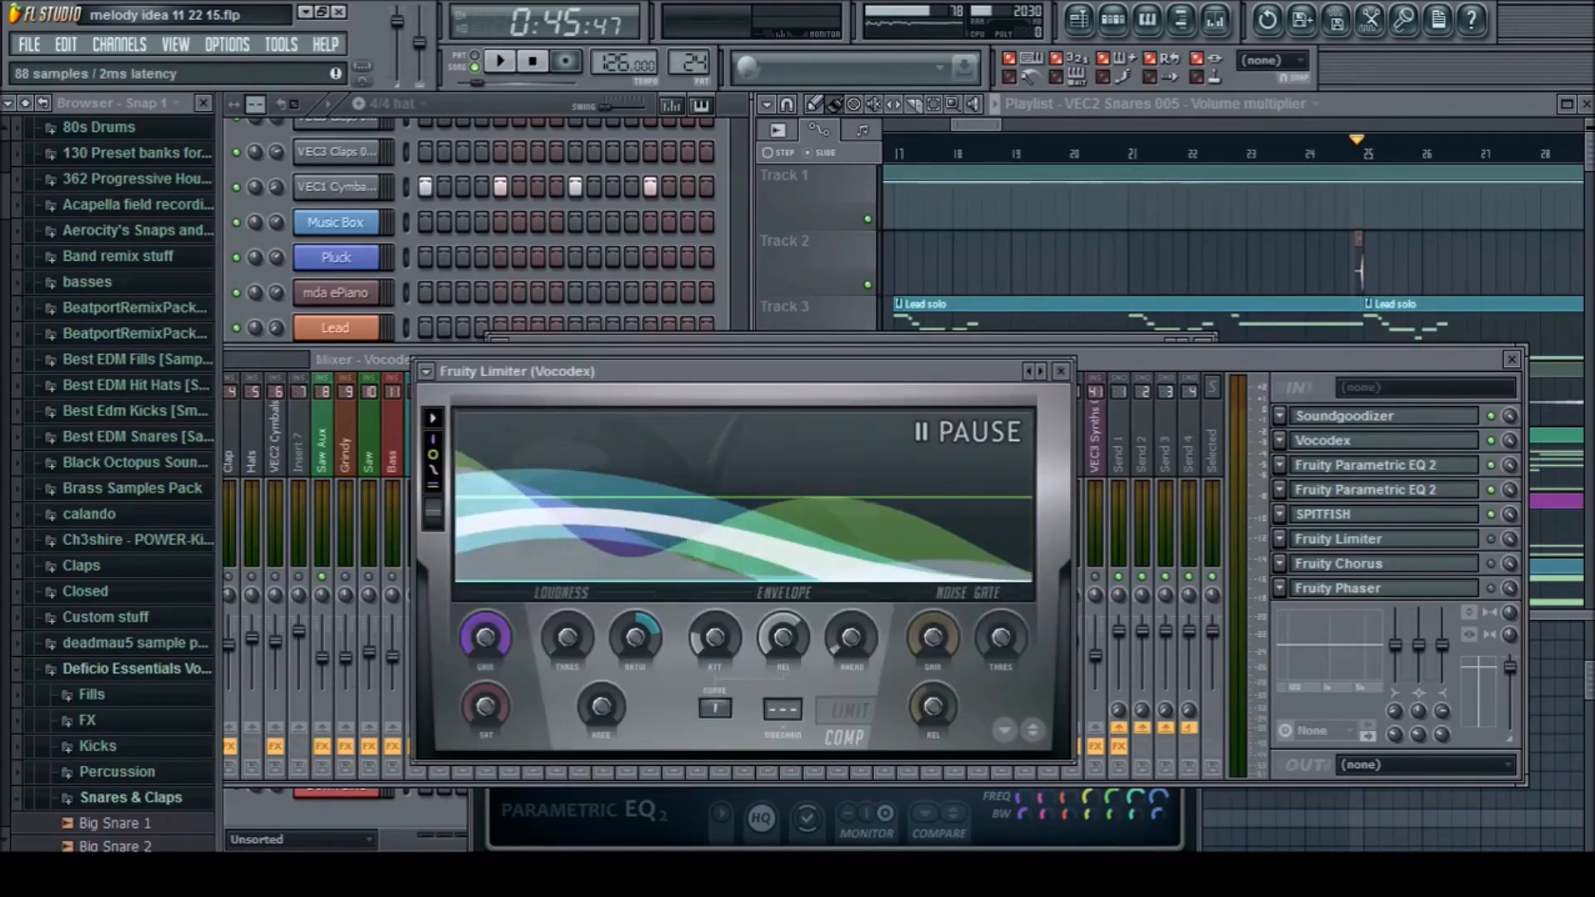
left_click(1491, 539)
left_click(1339, 539)
left_click(1490, 539)
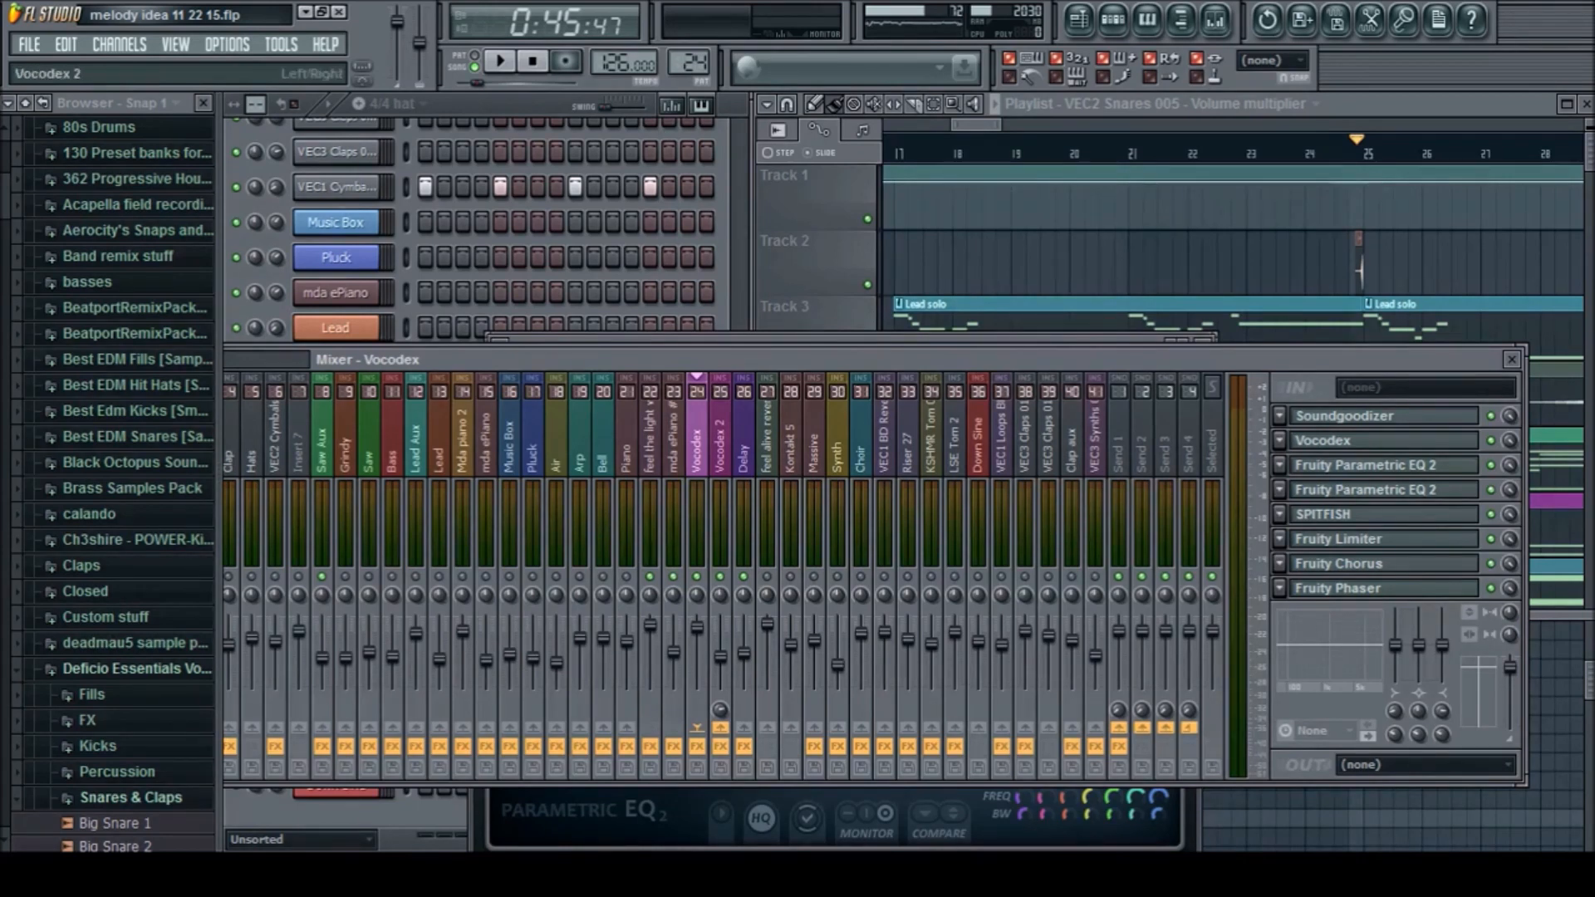
key("space")
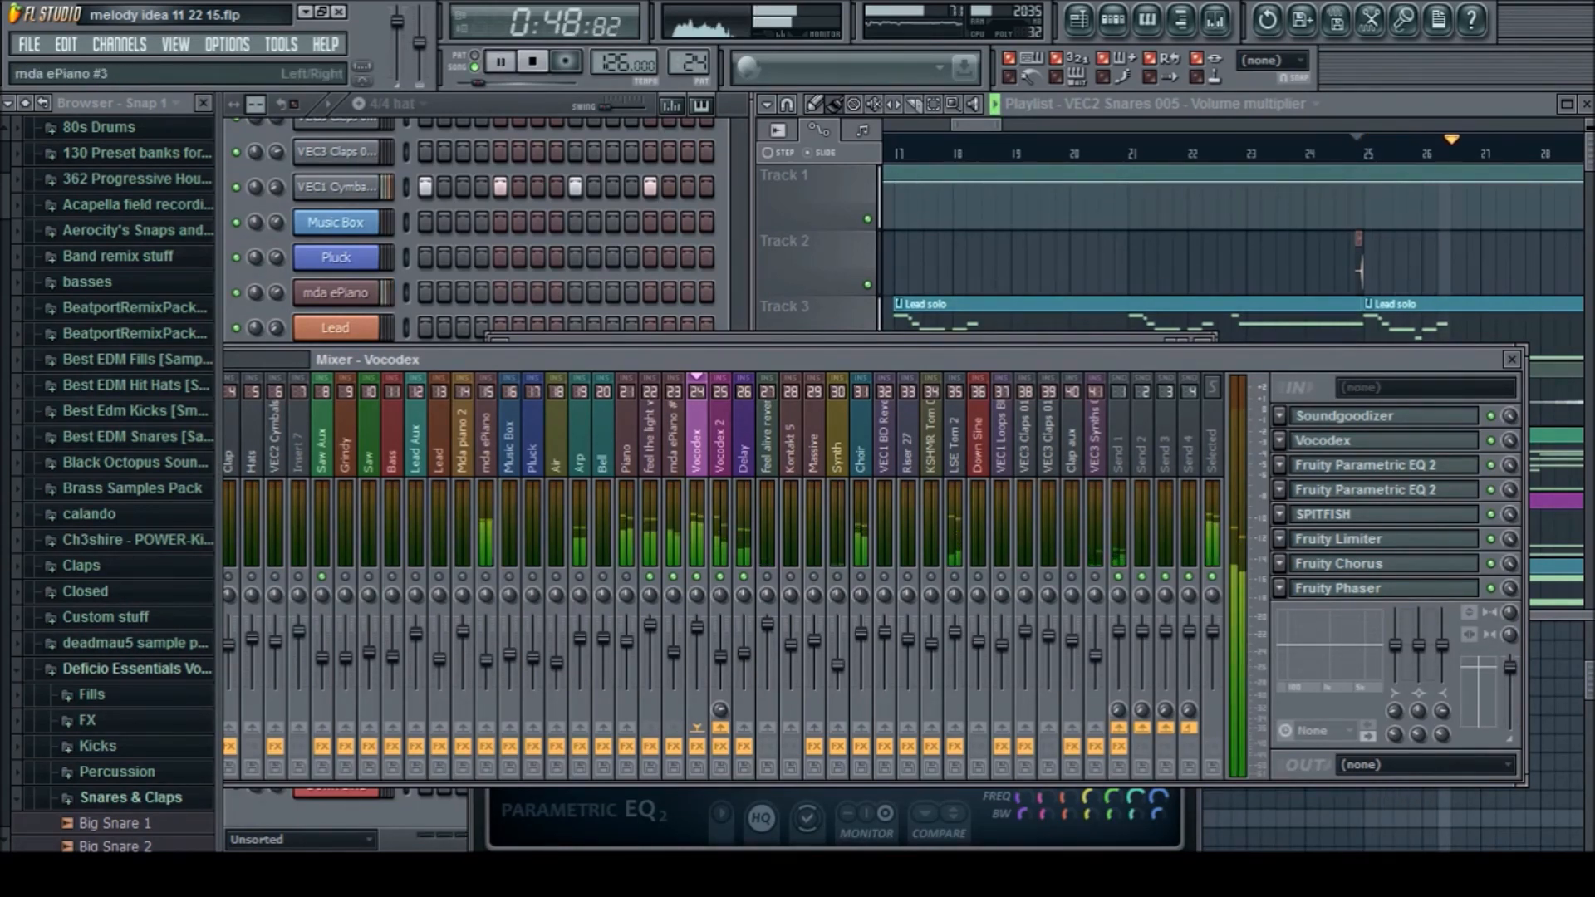
key("space")
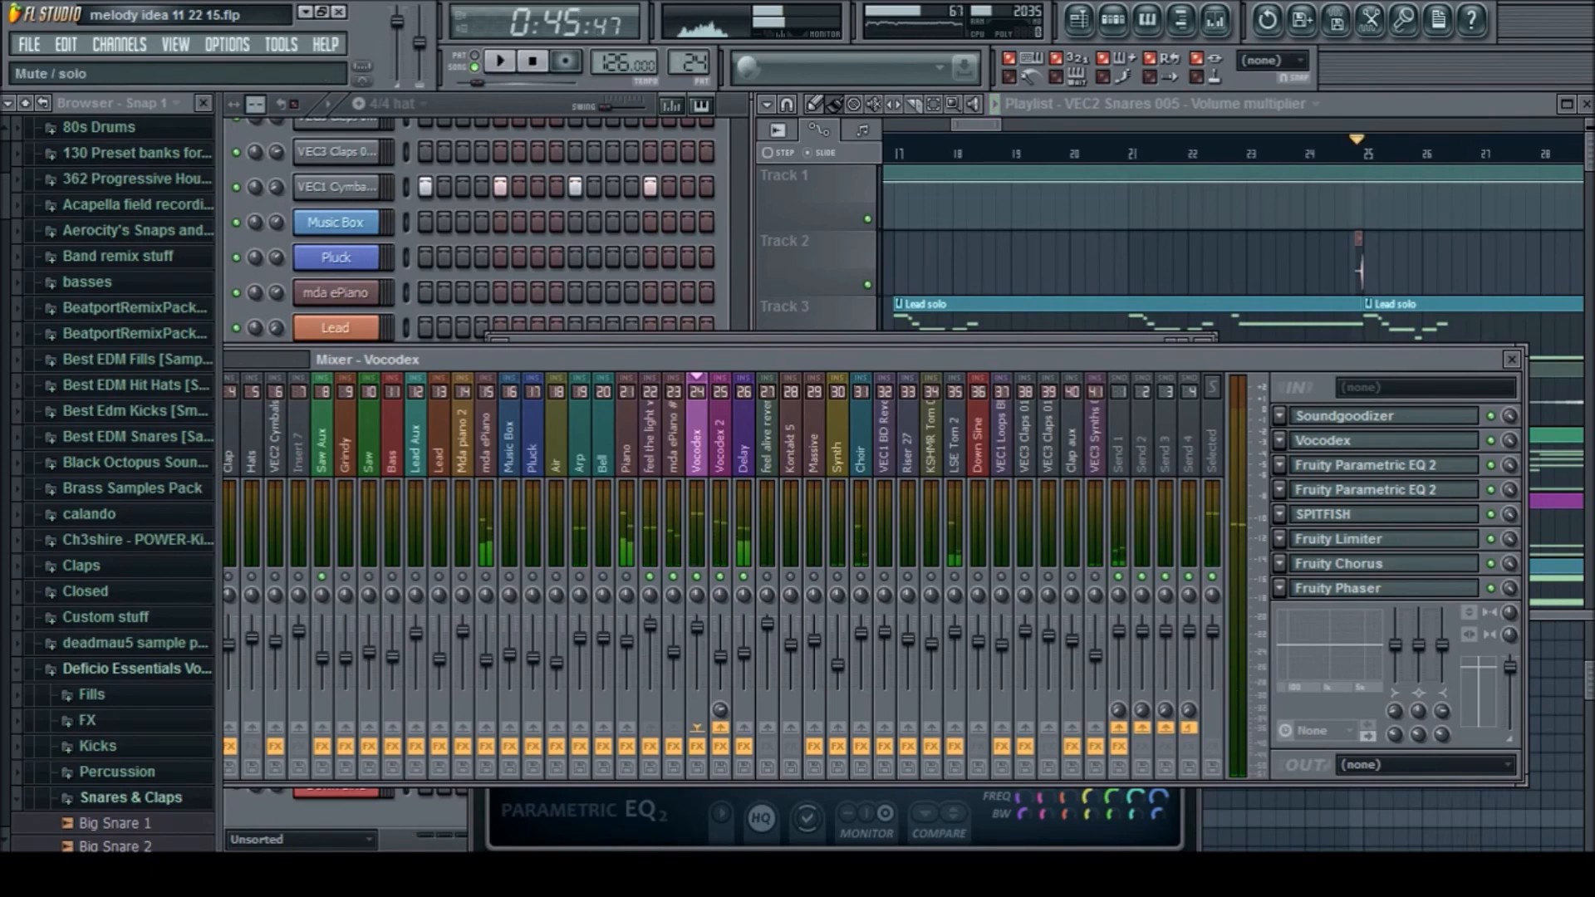
Look through the Pluck, Bell and neighbouring mixer tracks to find the Piano track and its effects
right_click(1136, 262)
scroll(1136, 263, "down", 3)
scroll(1244, 262, "up", 3)
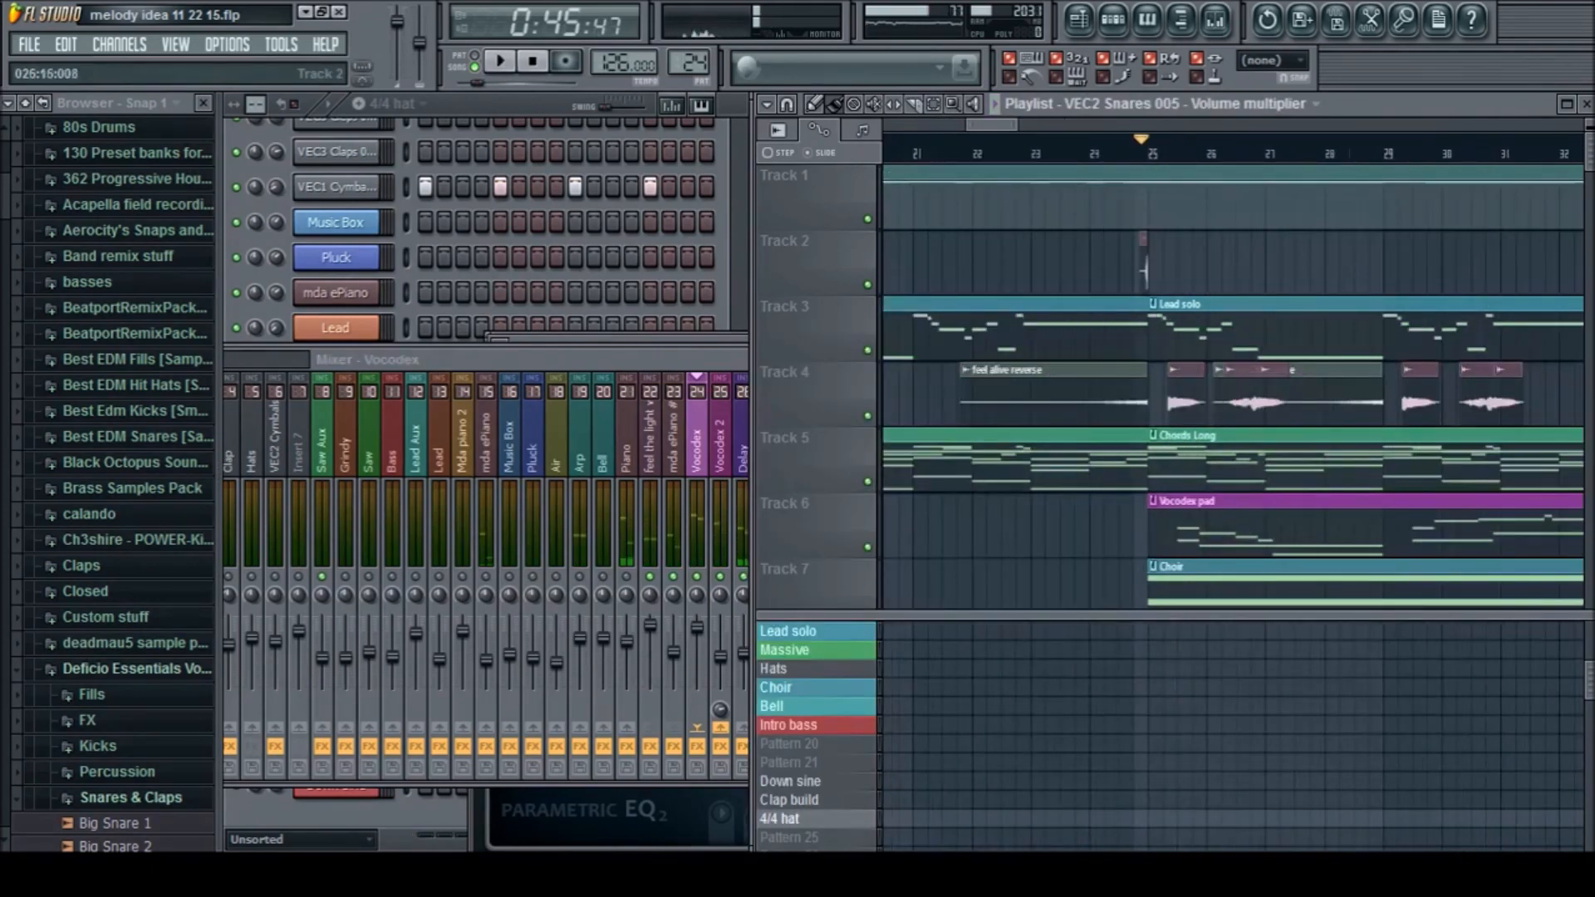
left_click(532, 448)
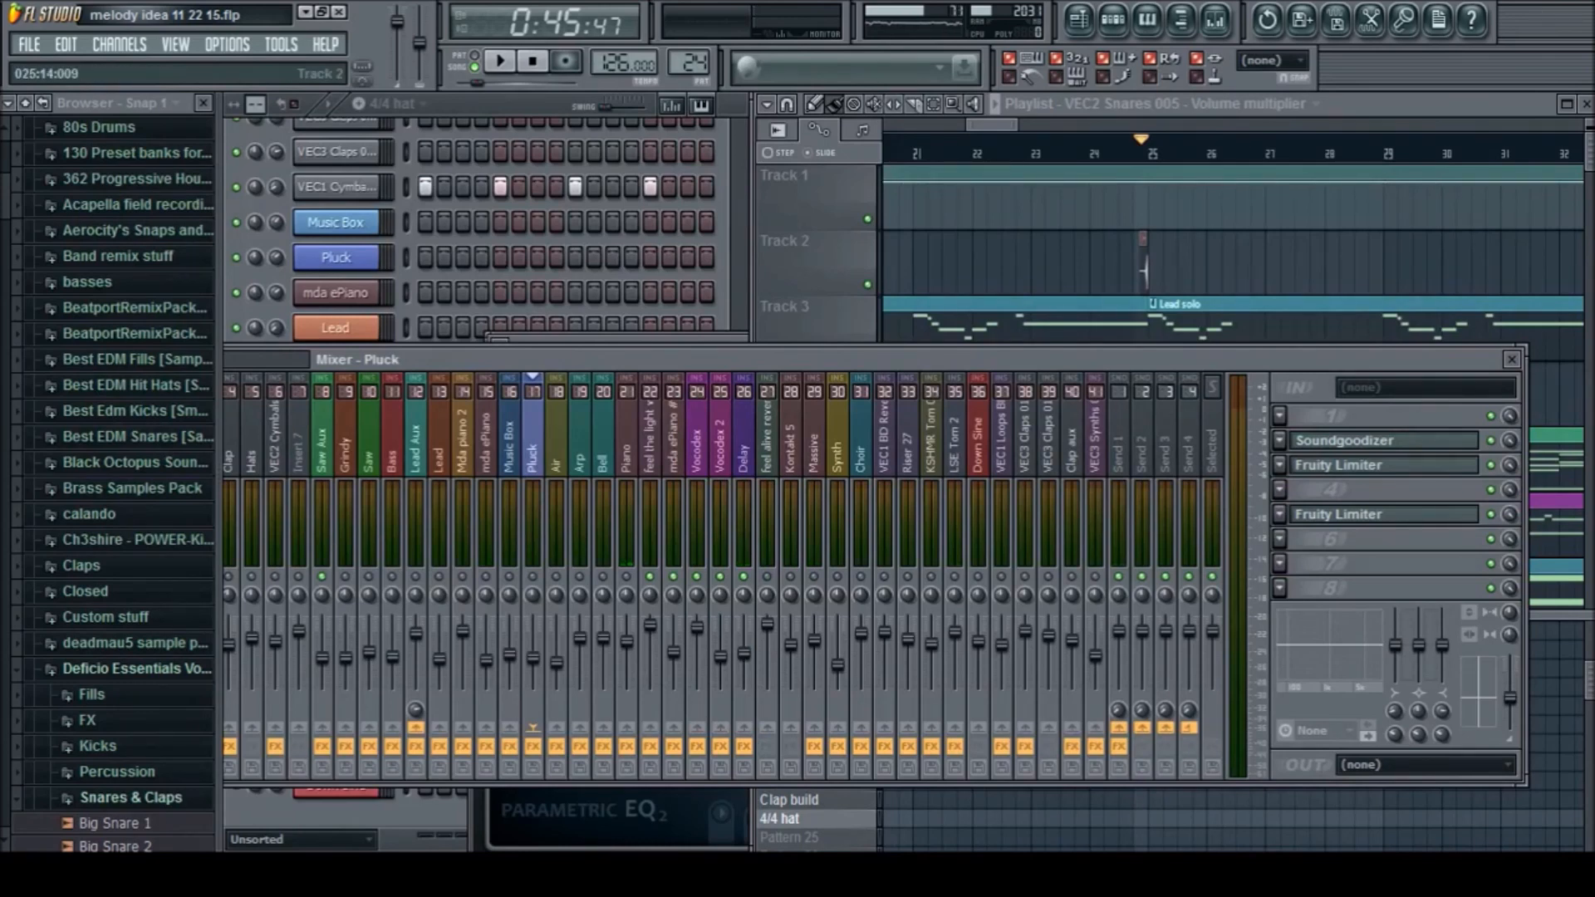
right_click(1030, 264)
left_click(603, 448)
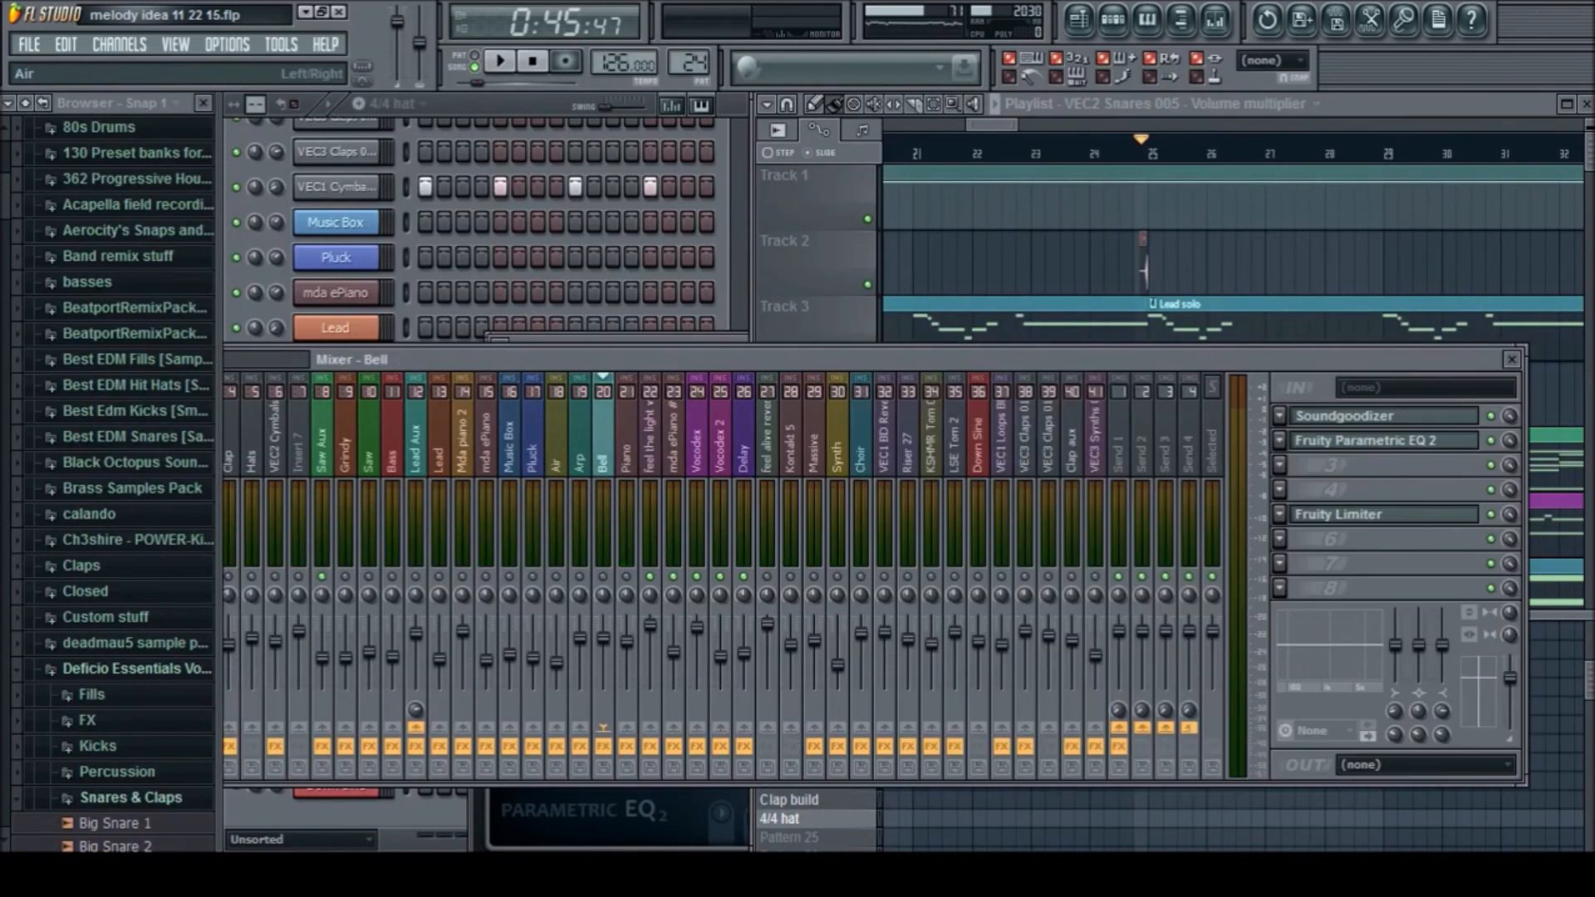
key("Right")
key("Right")
key("Right")
key("Left")
key("Left")
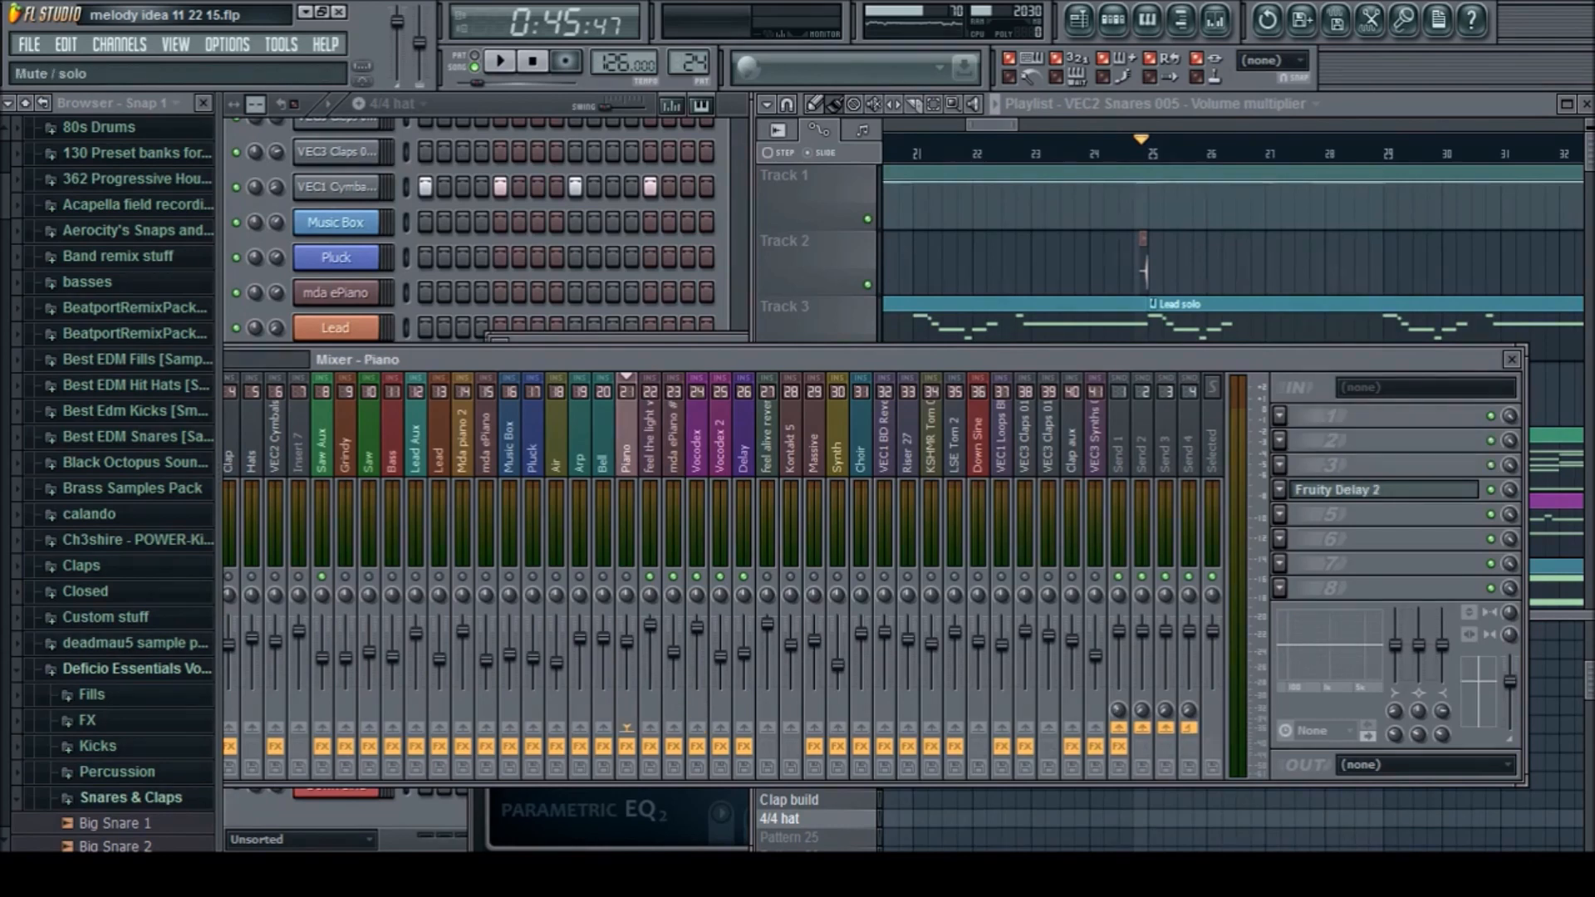
Solo the Piano mixer track and play the section from bar 25
right_click(627, 576)
key("space")
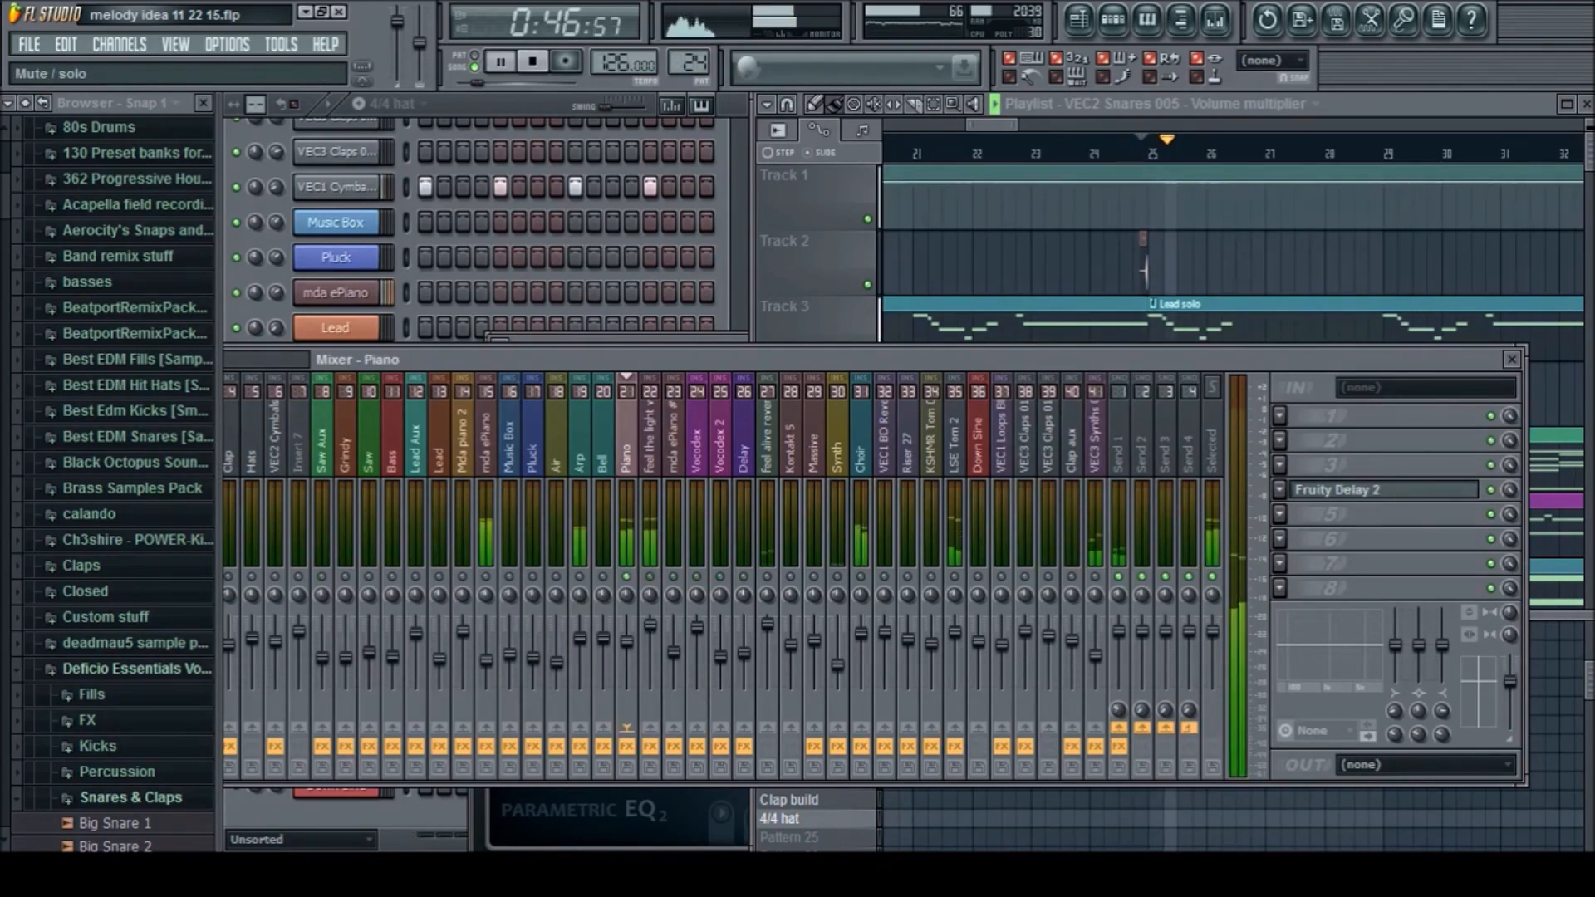
key("space")
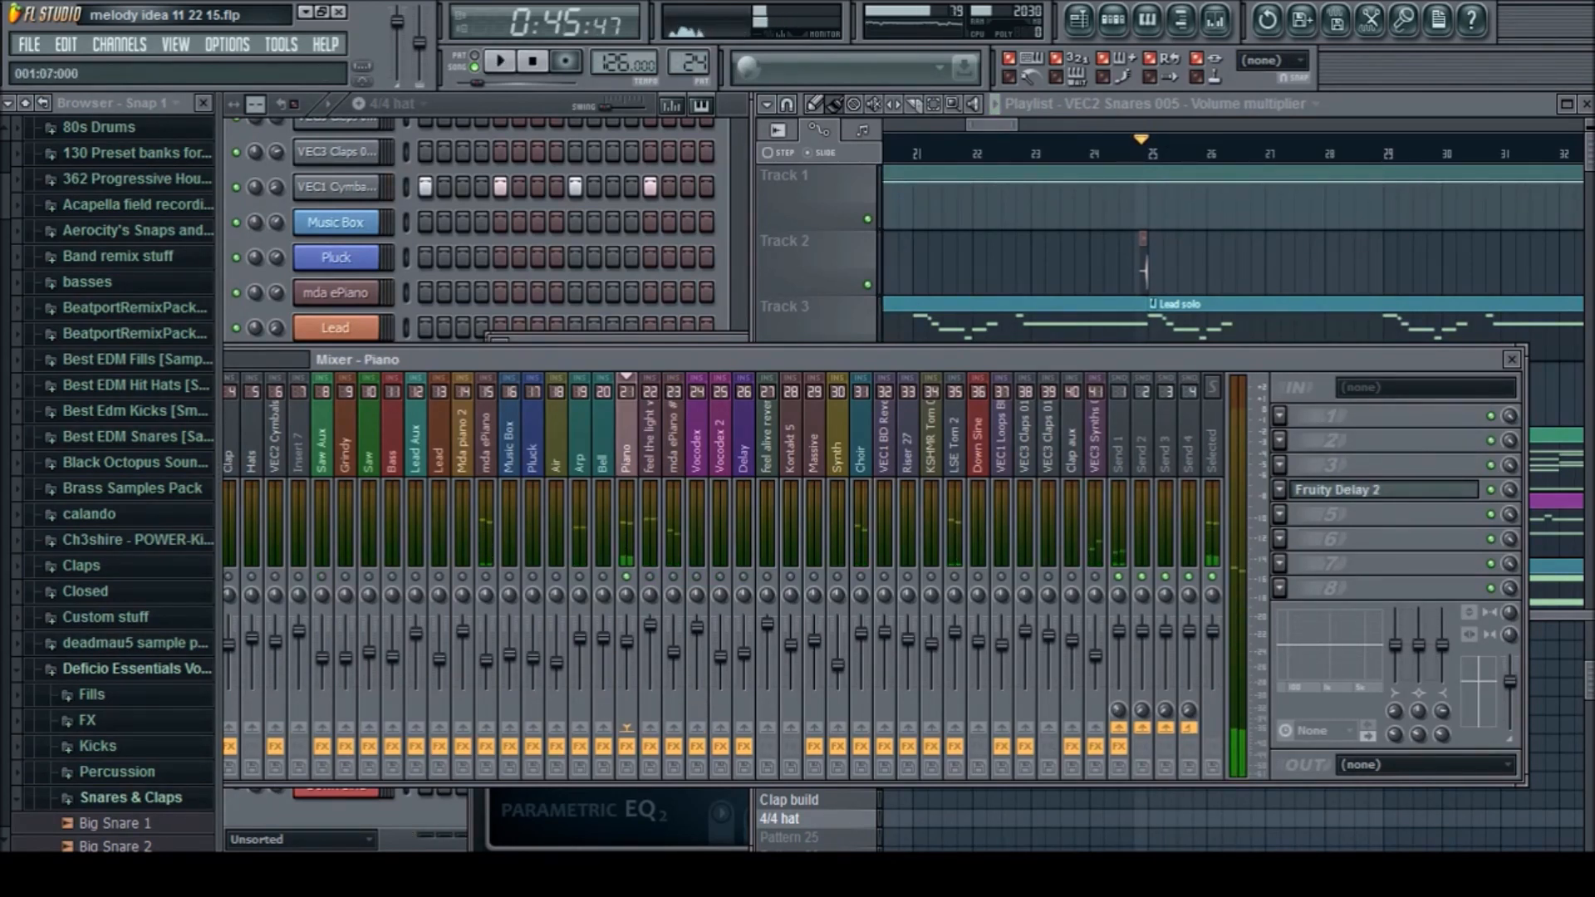
Open the mda ePiano channel's plugin to examine its settings, close it and bring its mixer track's effects into view
key("F6")
left_click(335, 292)
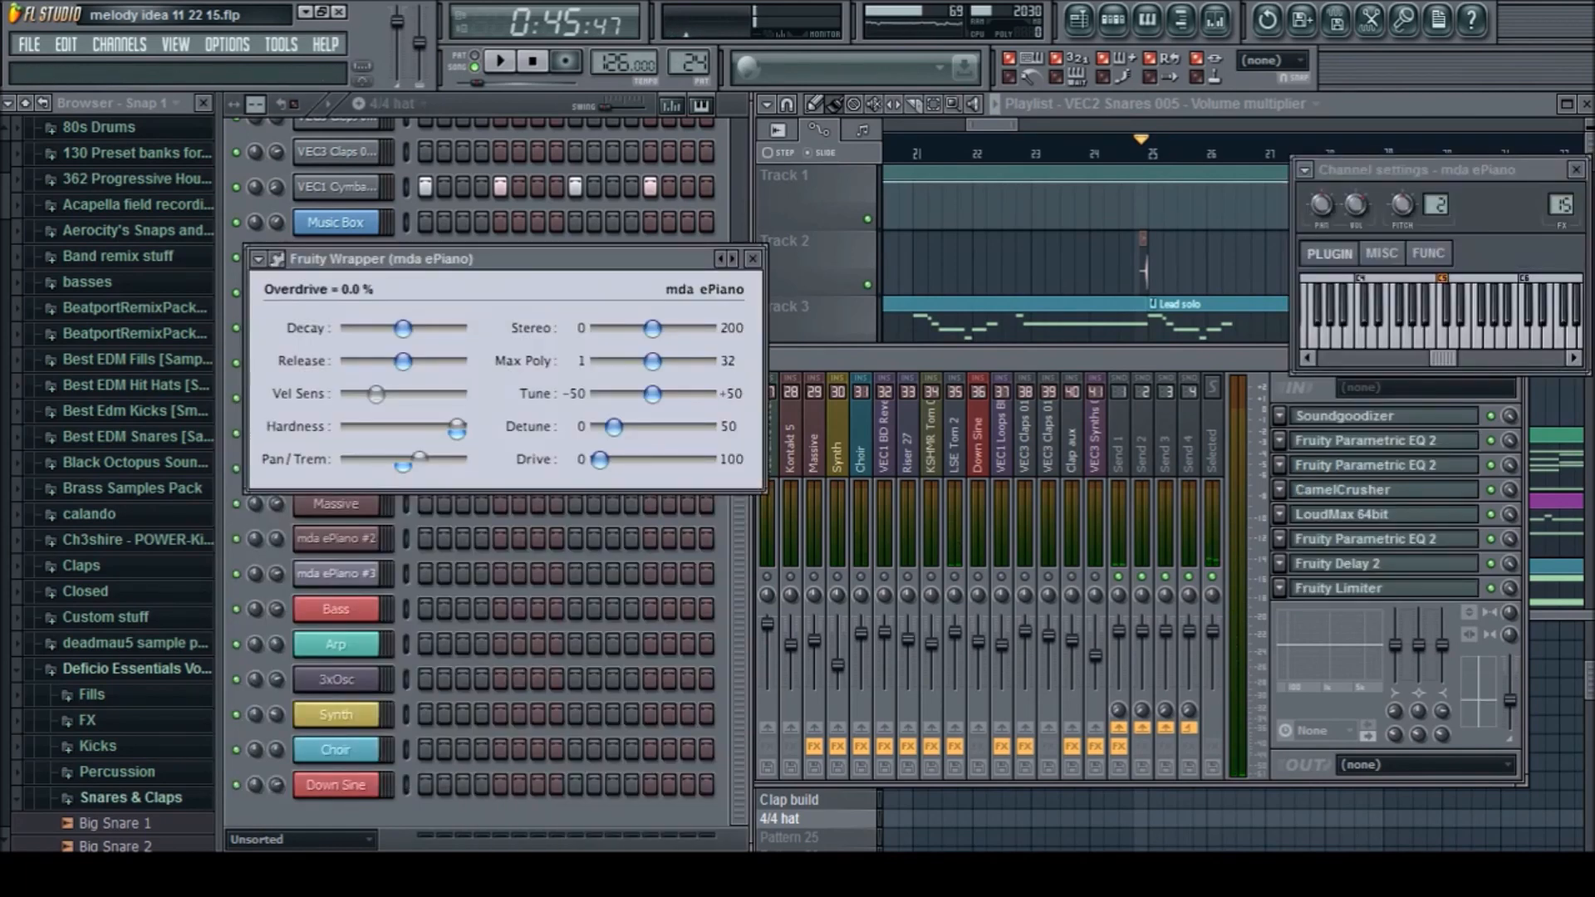
left_click_drag(432, 258, 638, 298)
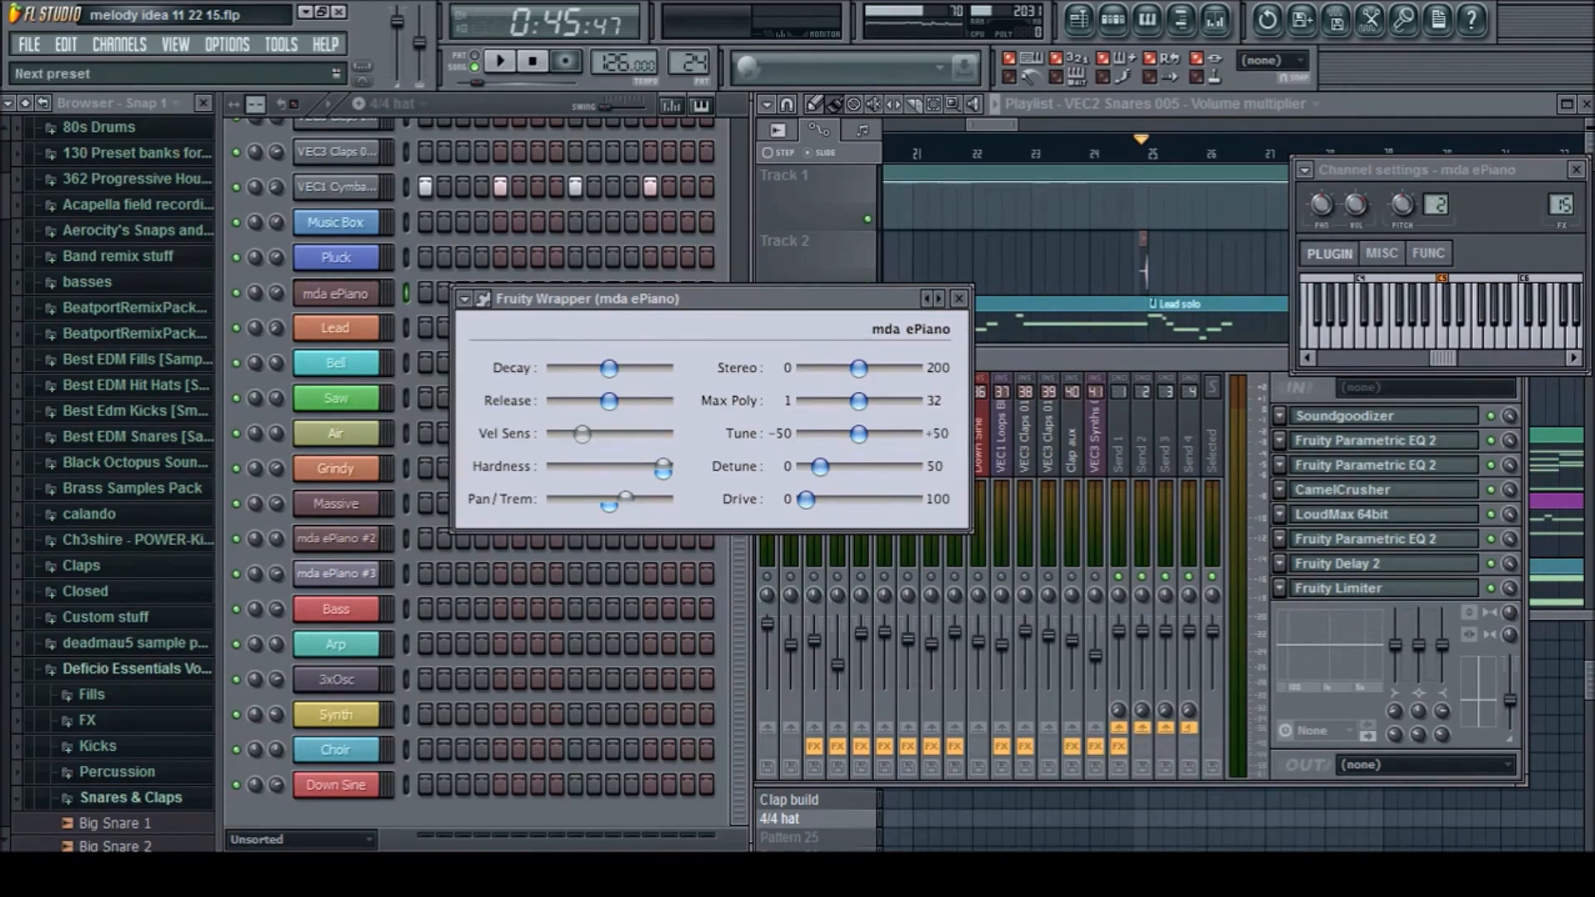
left_click(958, 298)
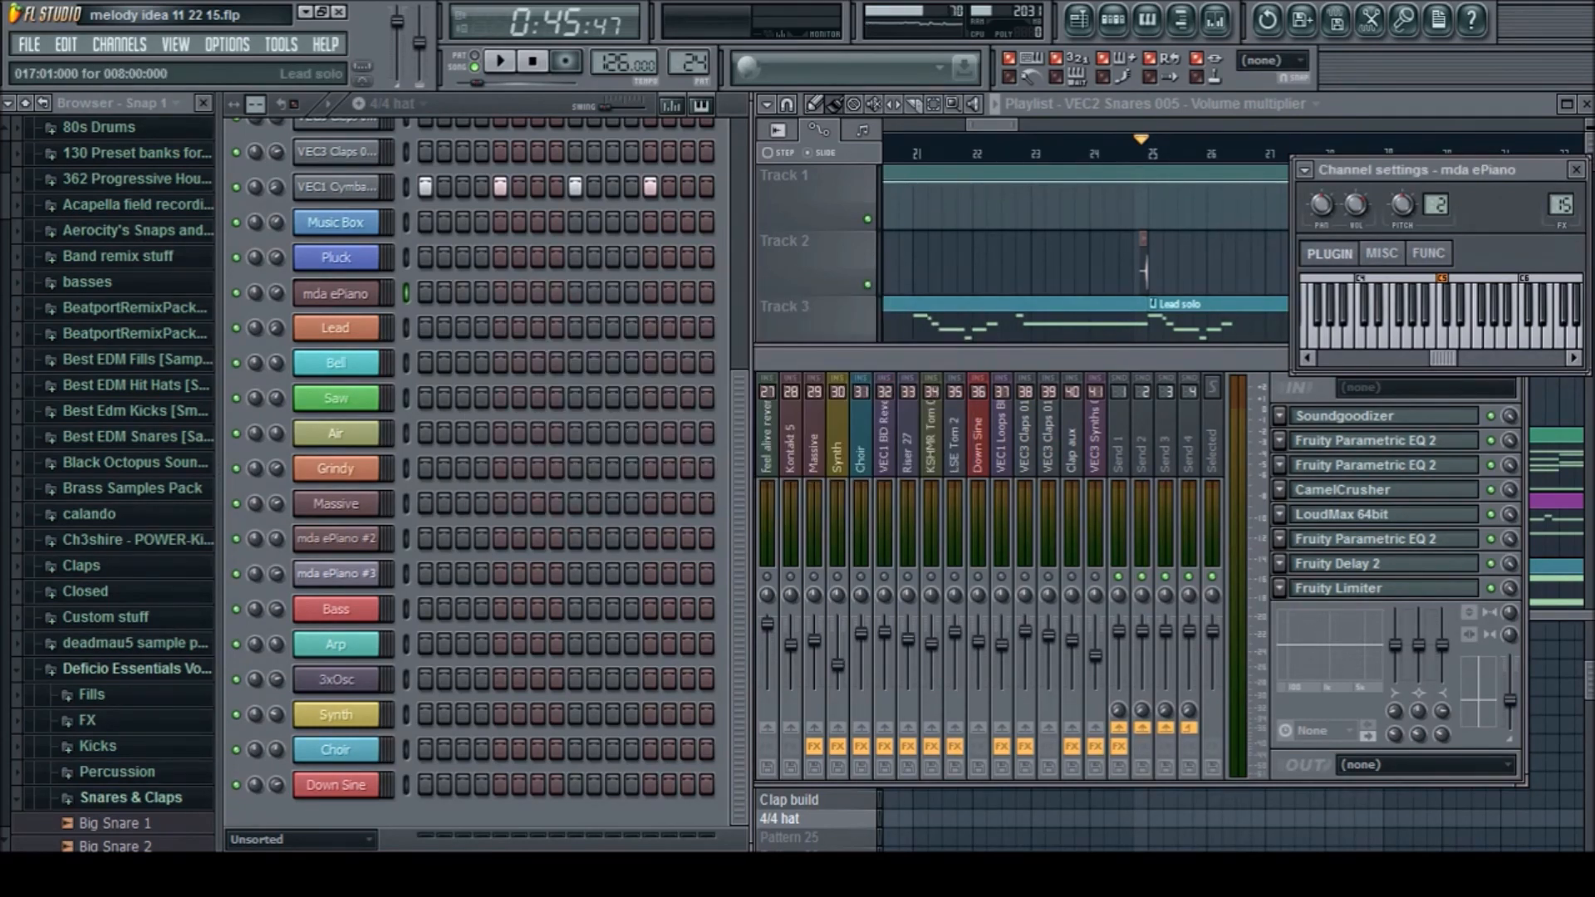
left_click_drag(938, 359, 960, 380)
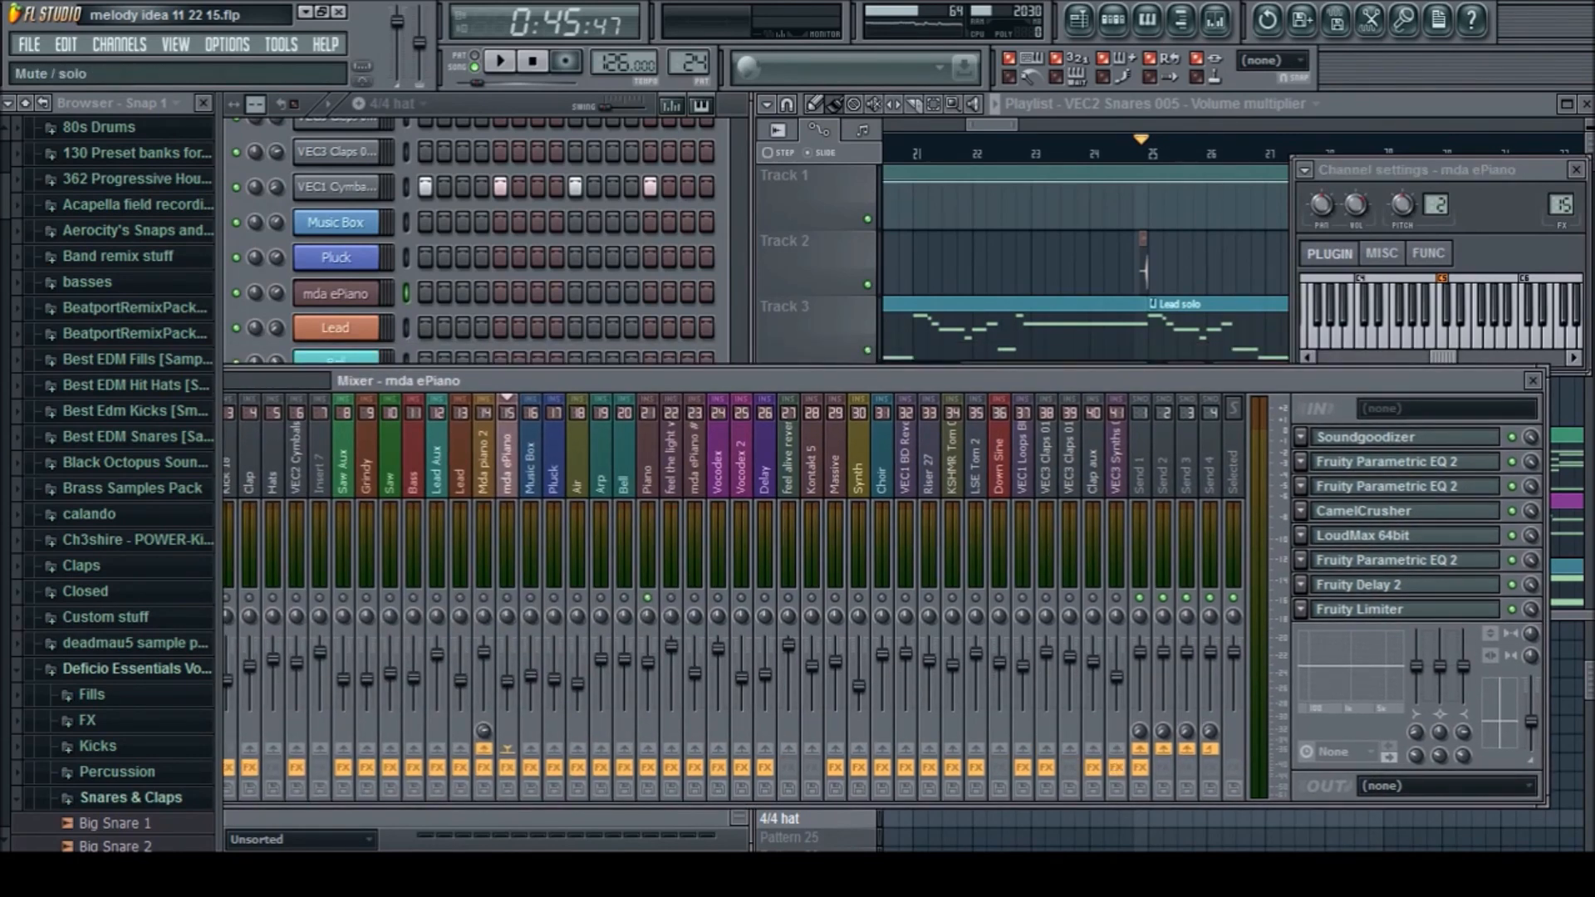
Play the soloed piano layers from bar 25 and compare the effects on the Mda piano 2 and mda ePiano mixer tracks
key("space")
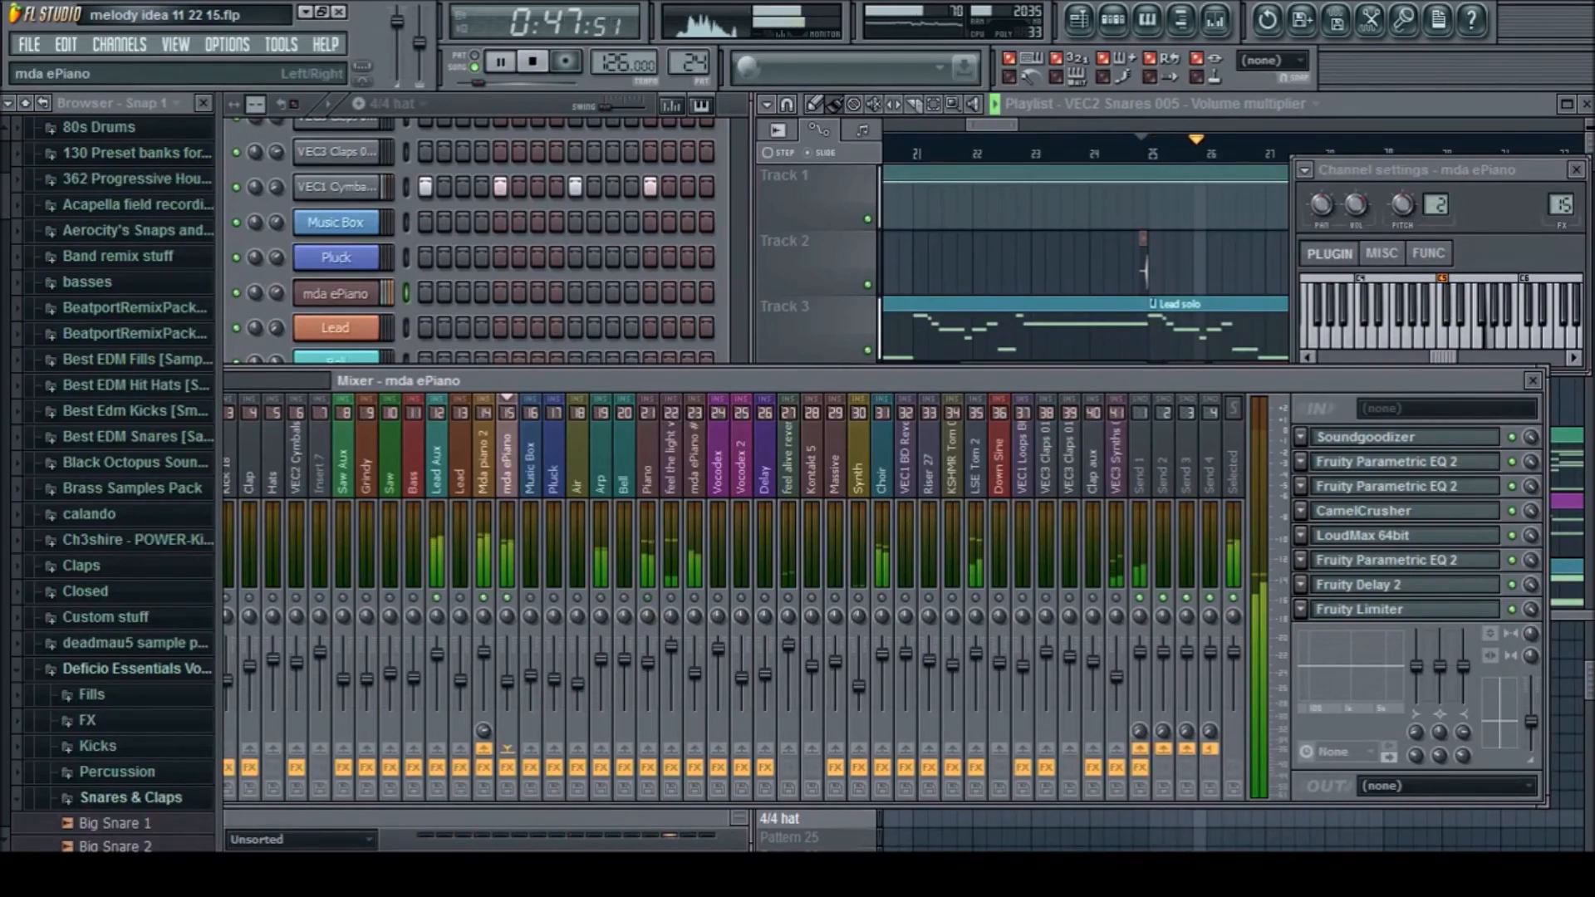
key("space")
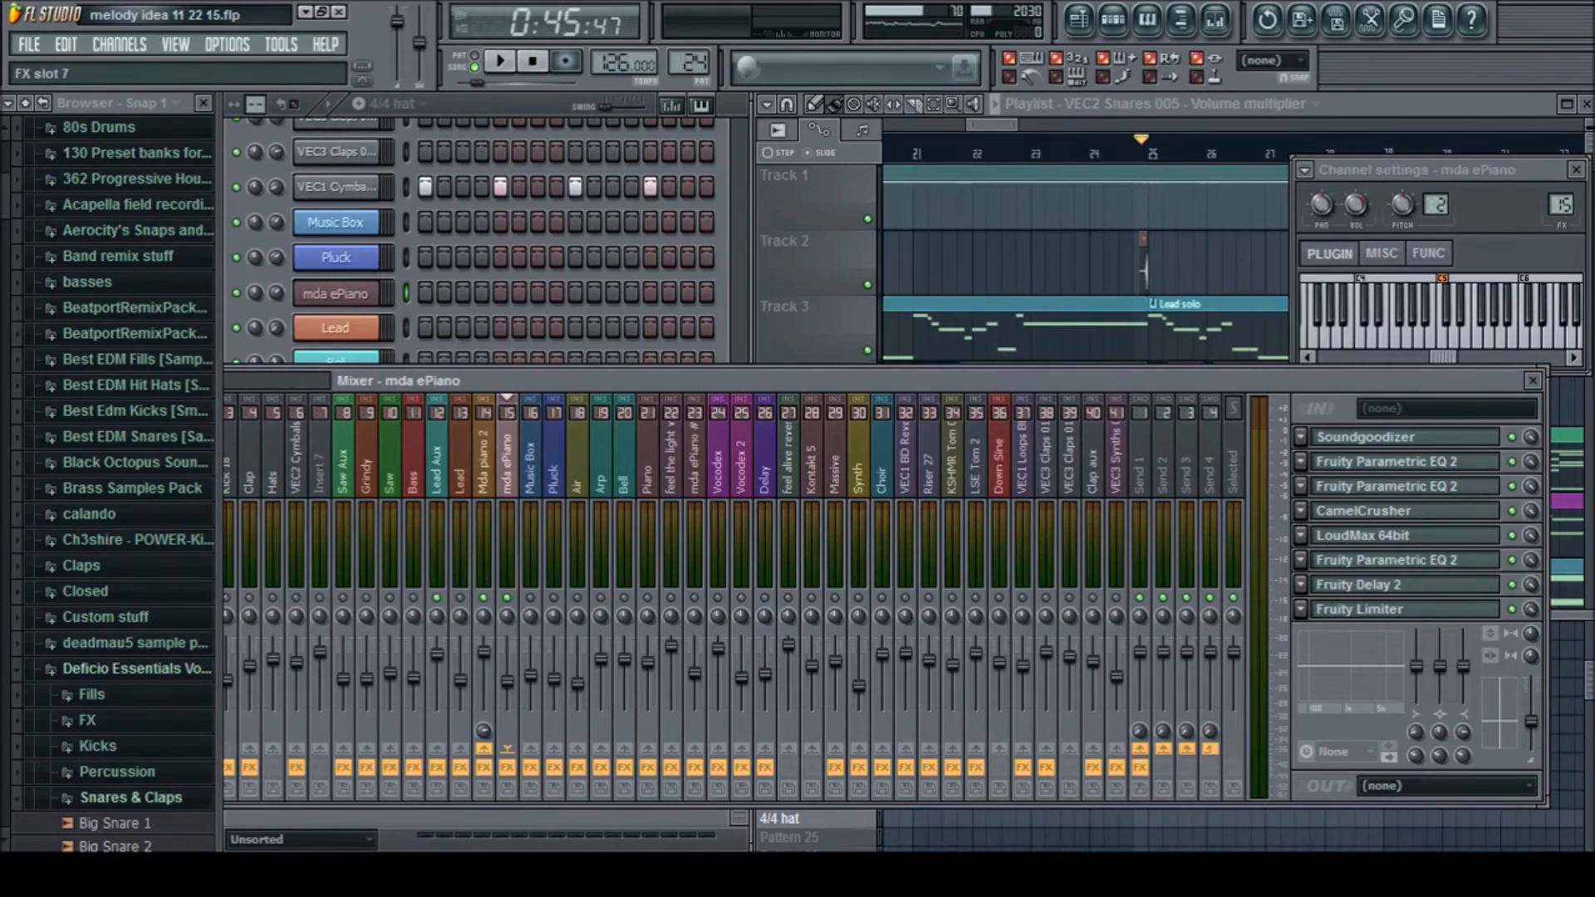
key("space")
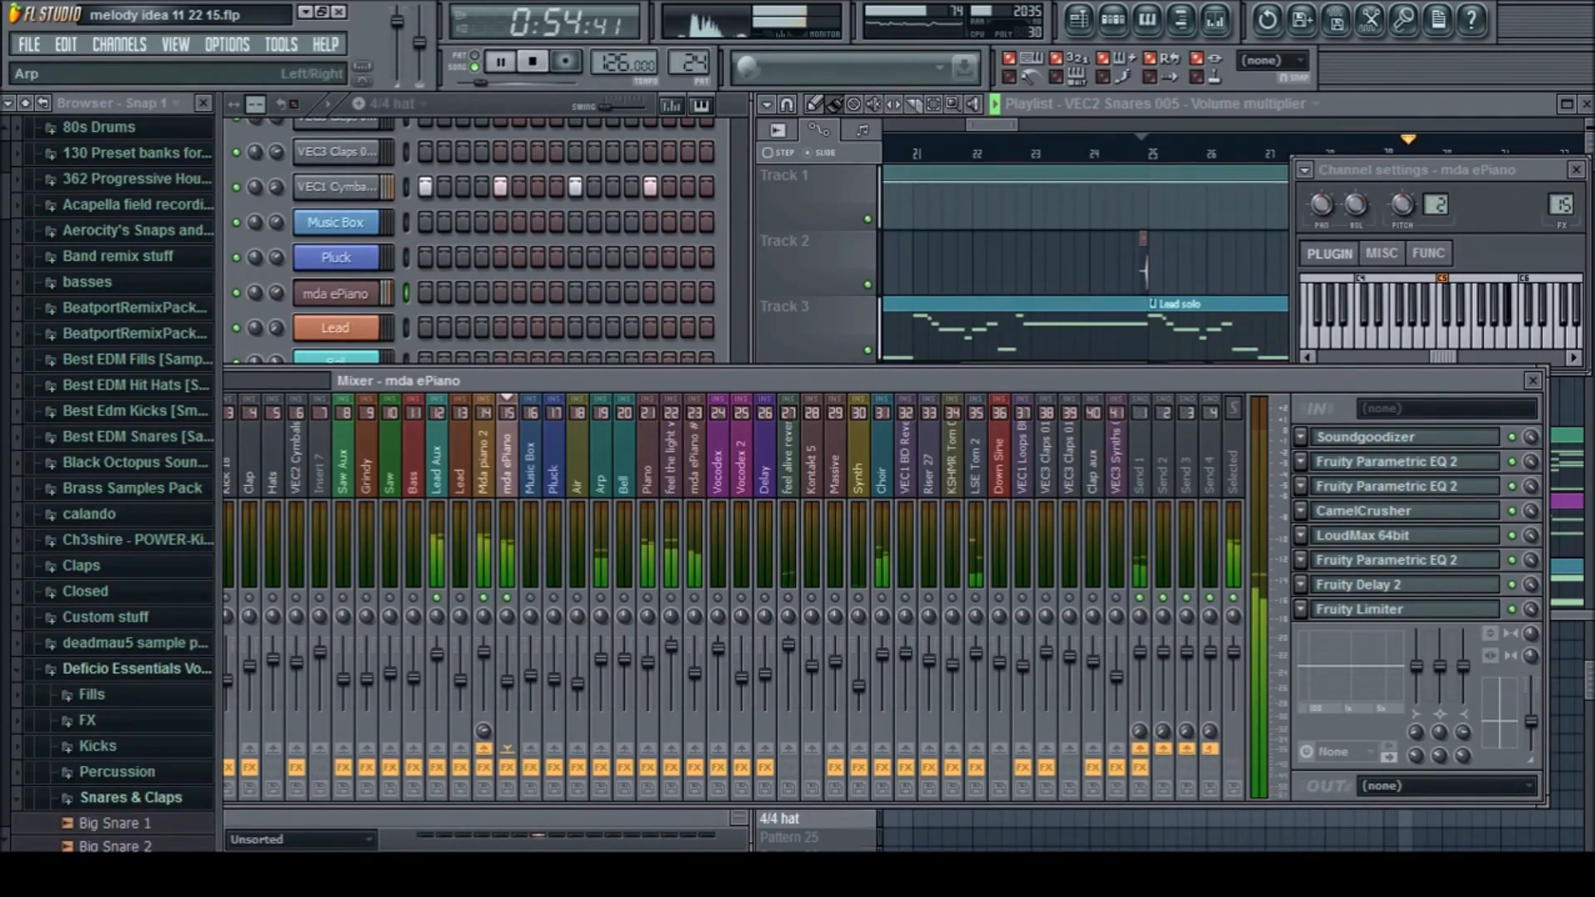
key("space")
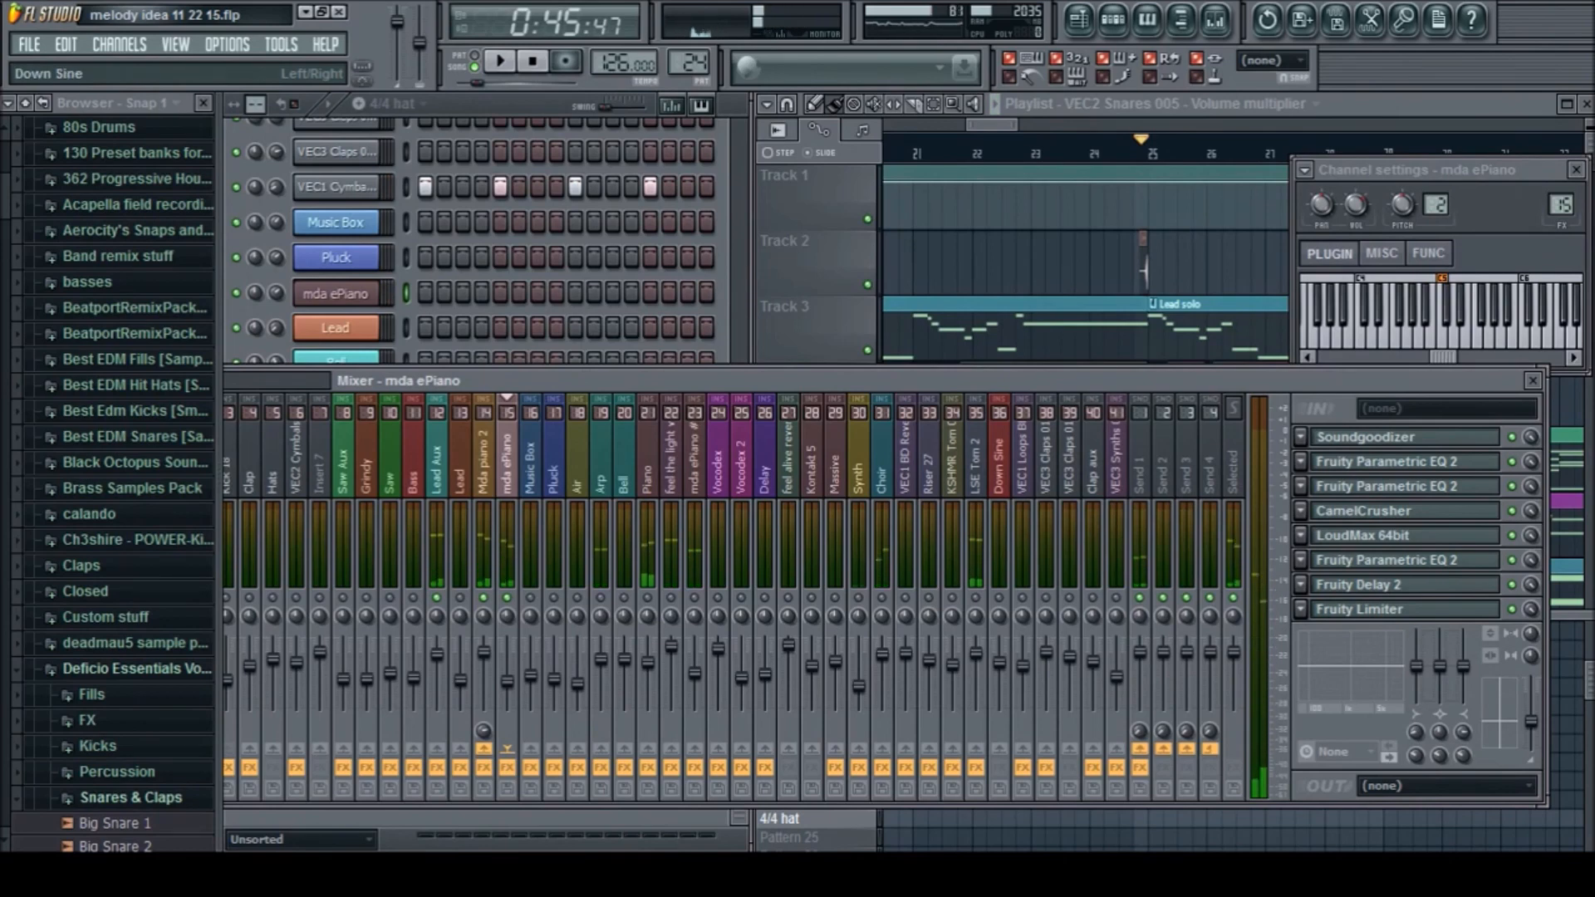
left_click(483, 462)
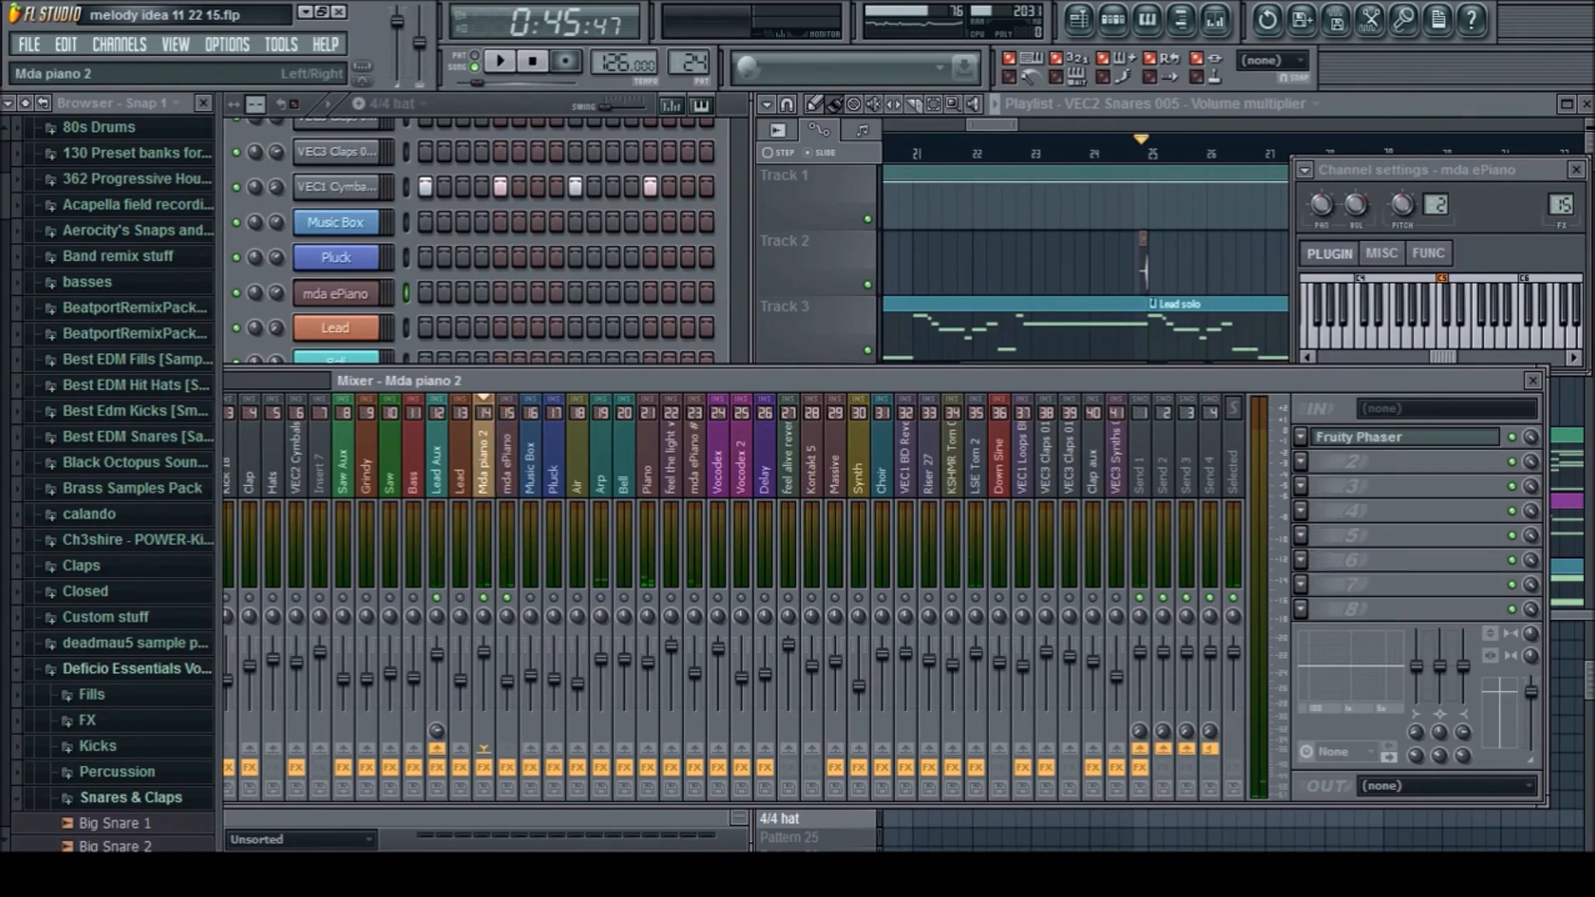
left_click(507, 462)
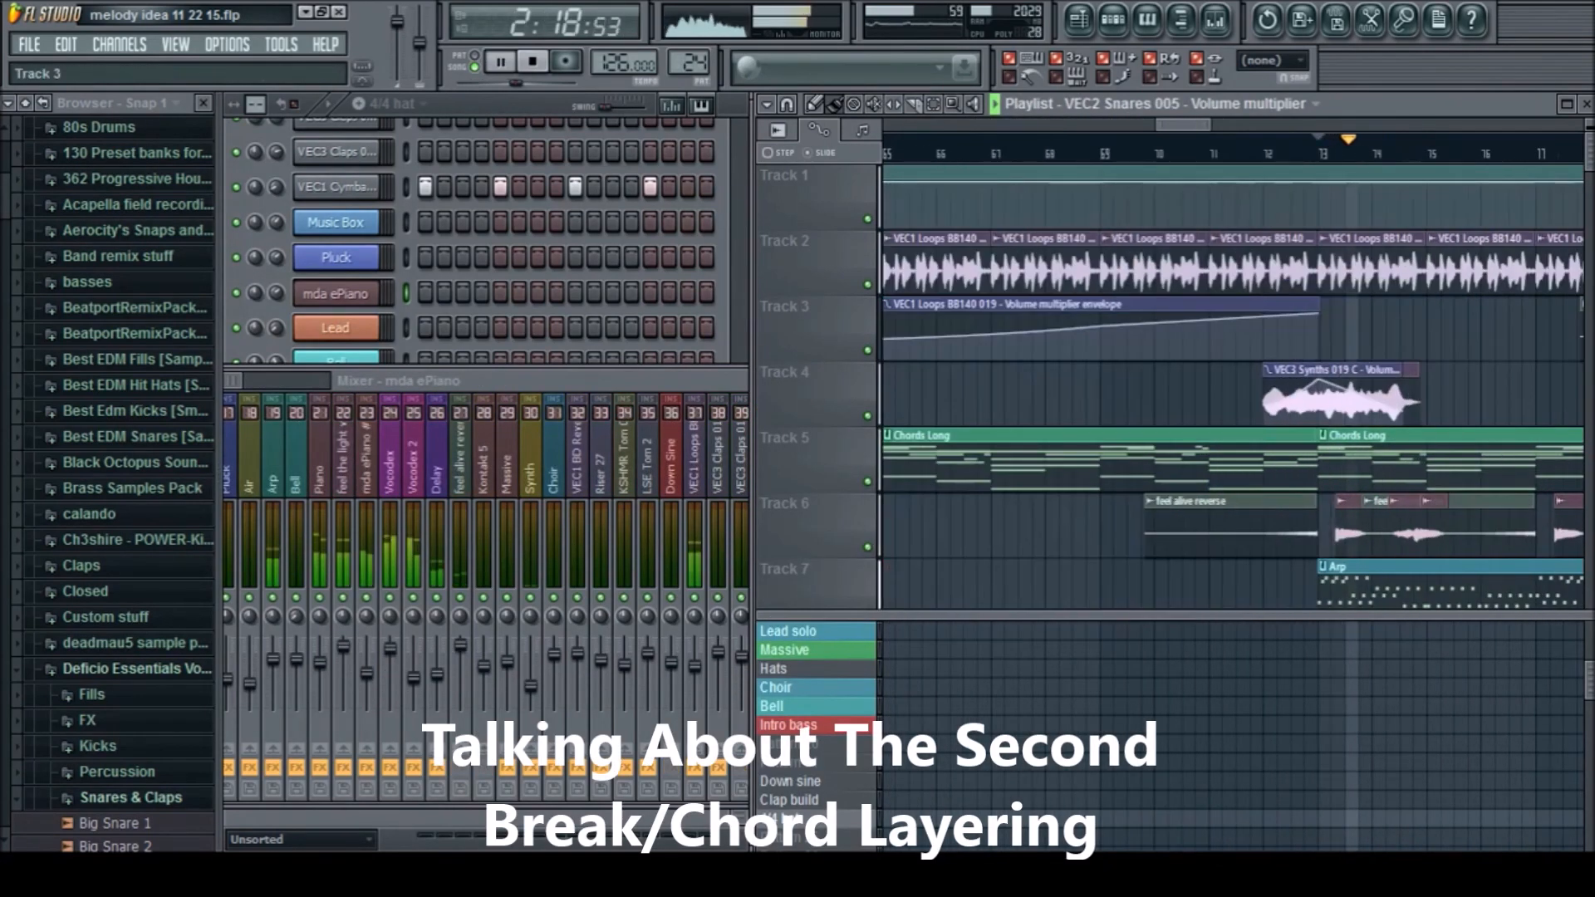
Stop the second-break playback and move the song position to the drop at bar 35
left_click(698, 381)
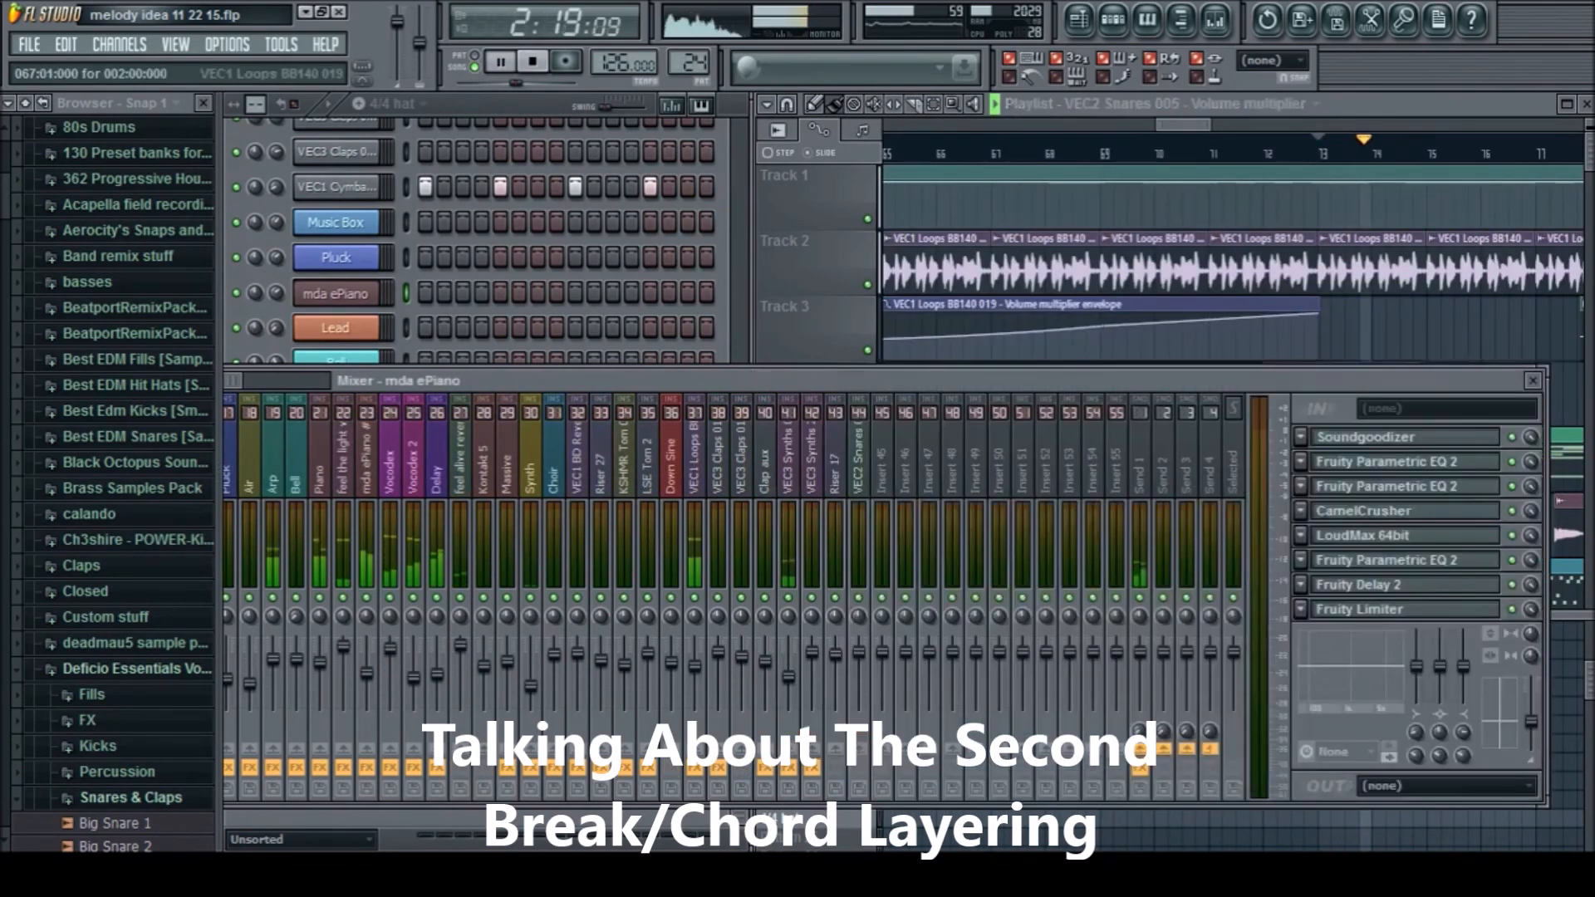
key("space")
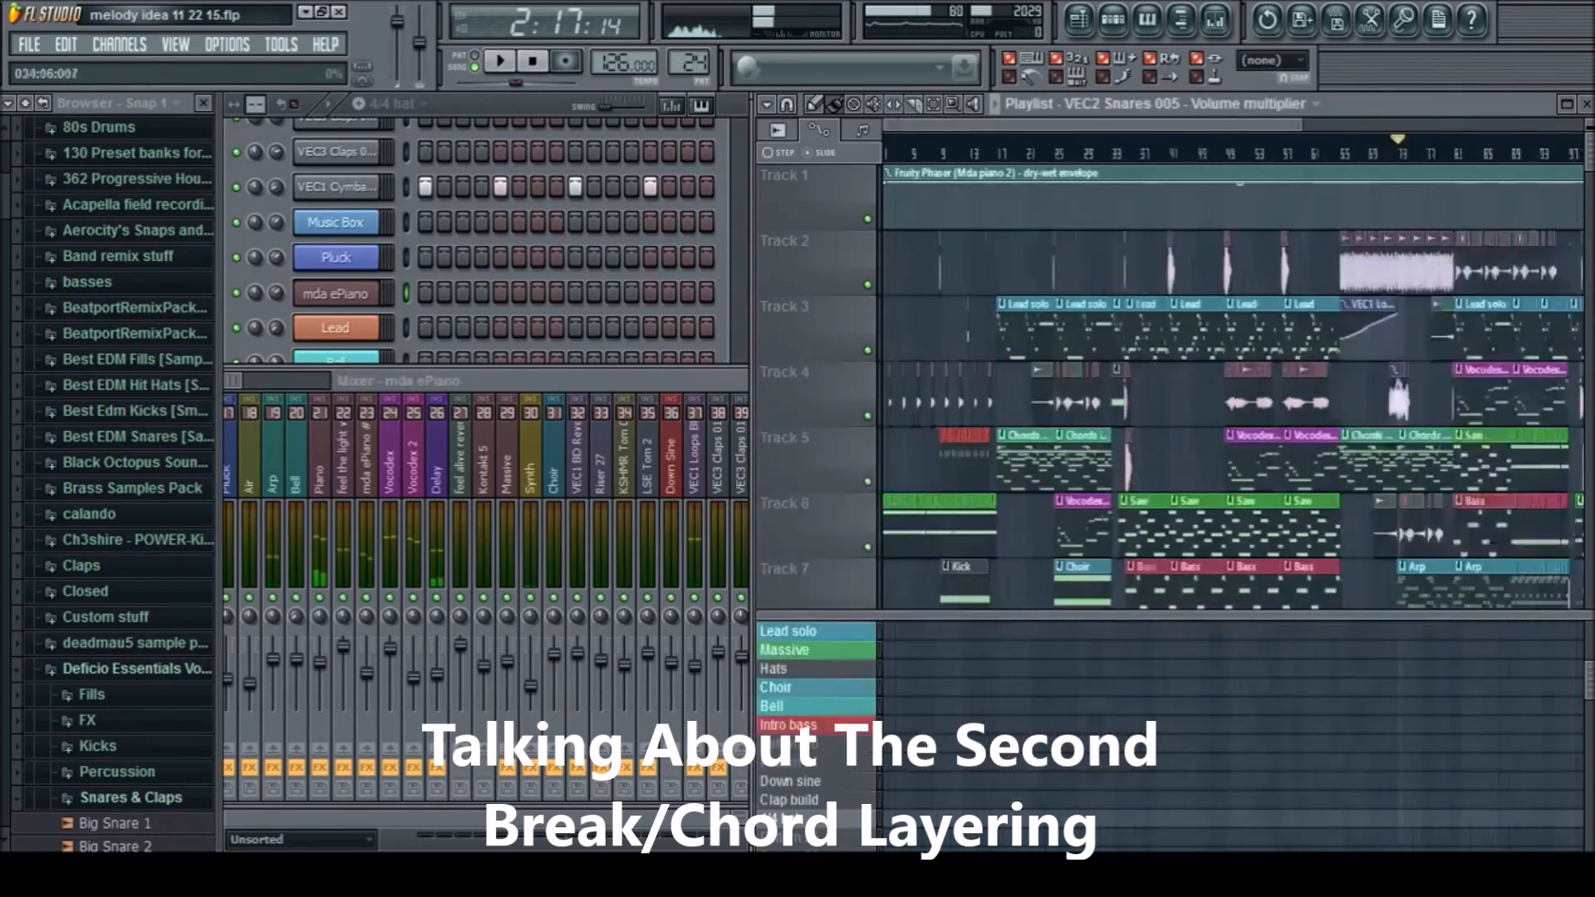
scroll(1284, 199, "up", 8)
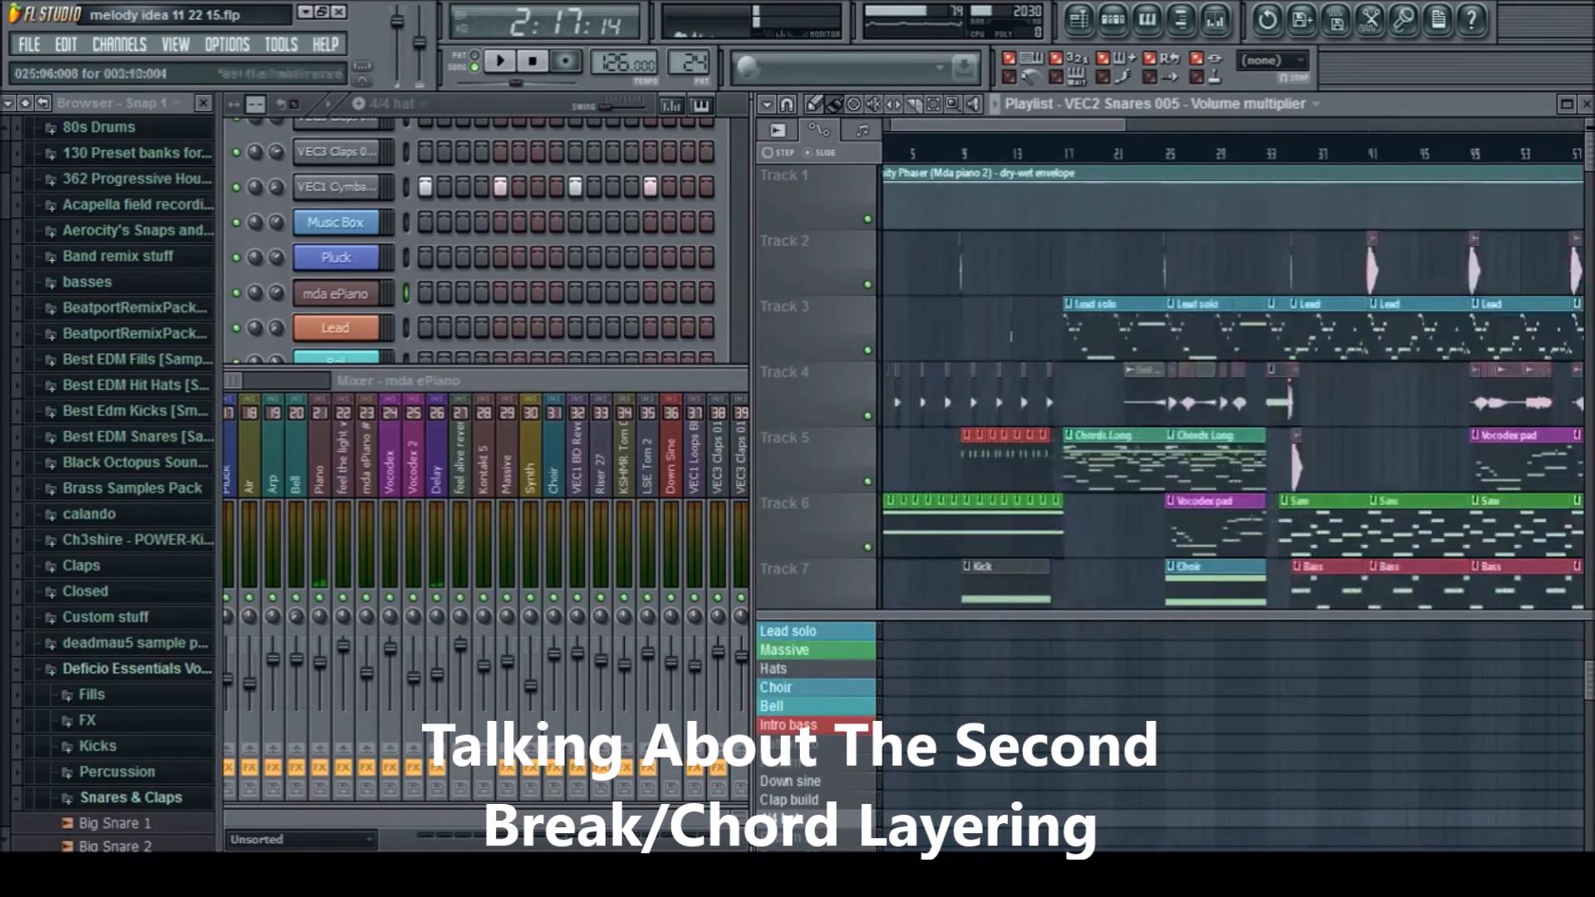
left_click(1281, 152)
scroll(1275, 153, "up", 7)
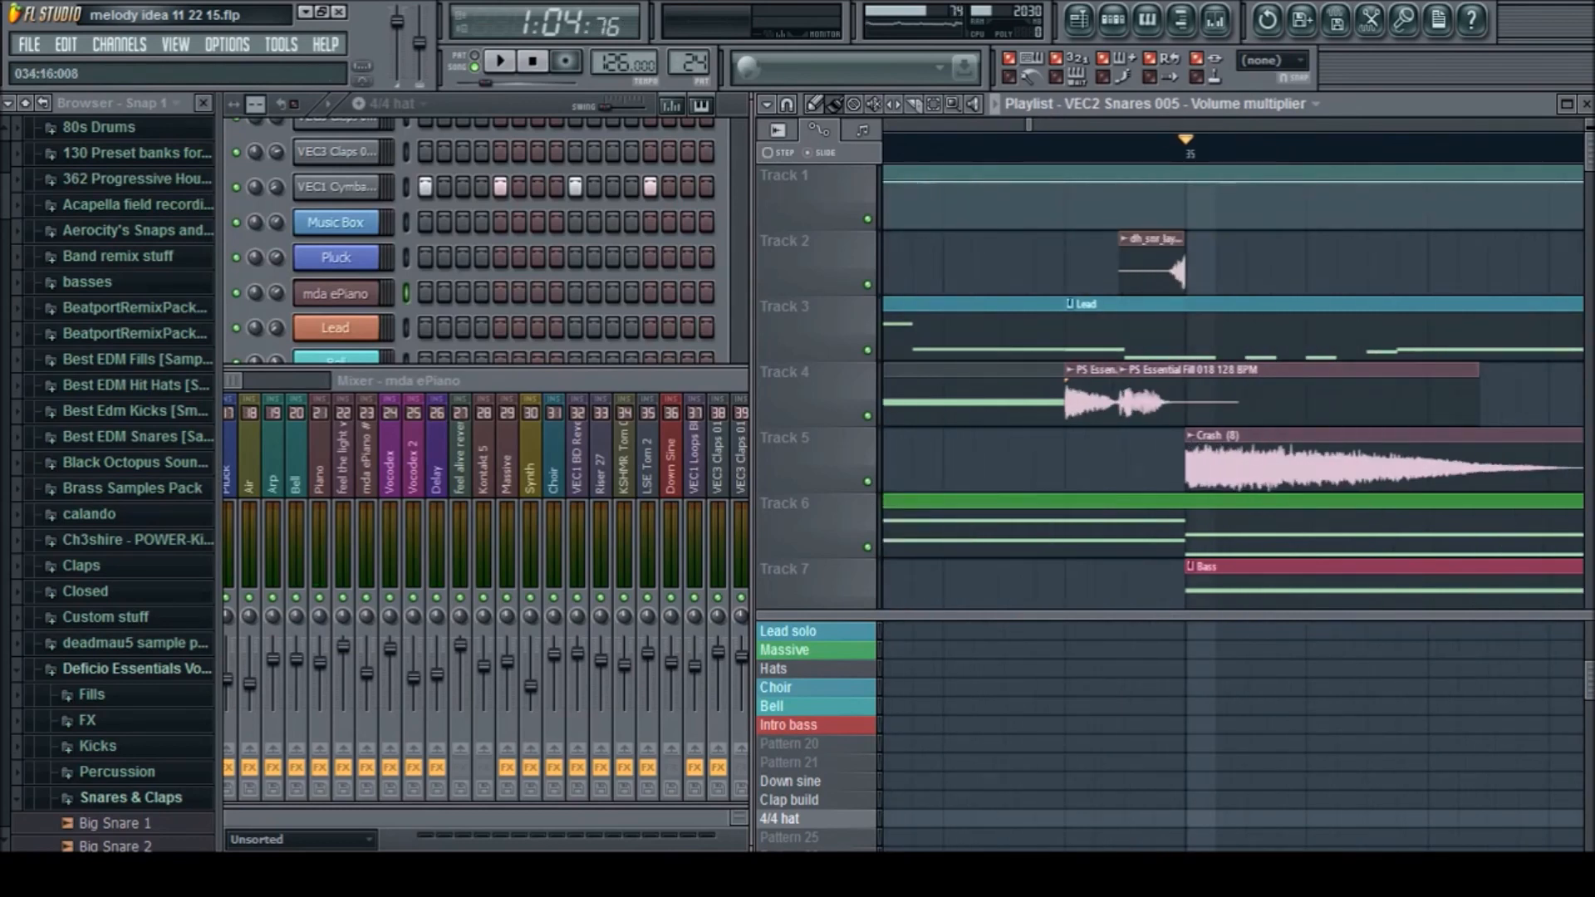
Bring the early mixer tracks into view, solo the Saw Aux group while playing from bar 35, and select the Grindy track
scroll(1079, 324, "down", 5)
left_click_drag(532, 380, 896, 394)
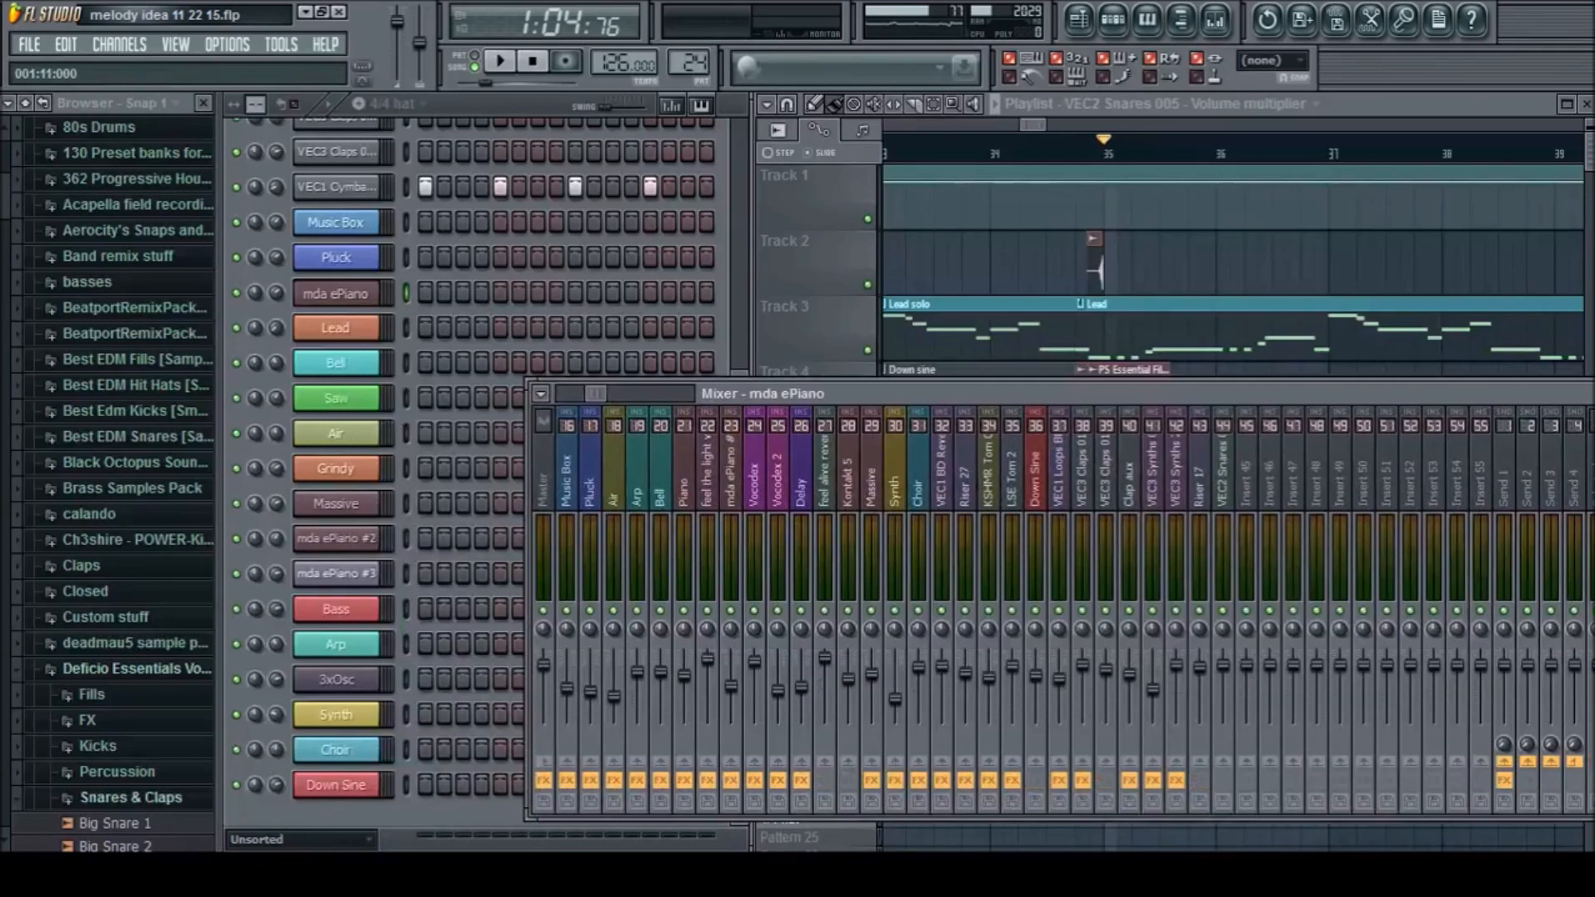
scroll(897, 515, "up", 5)
key("space")
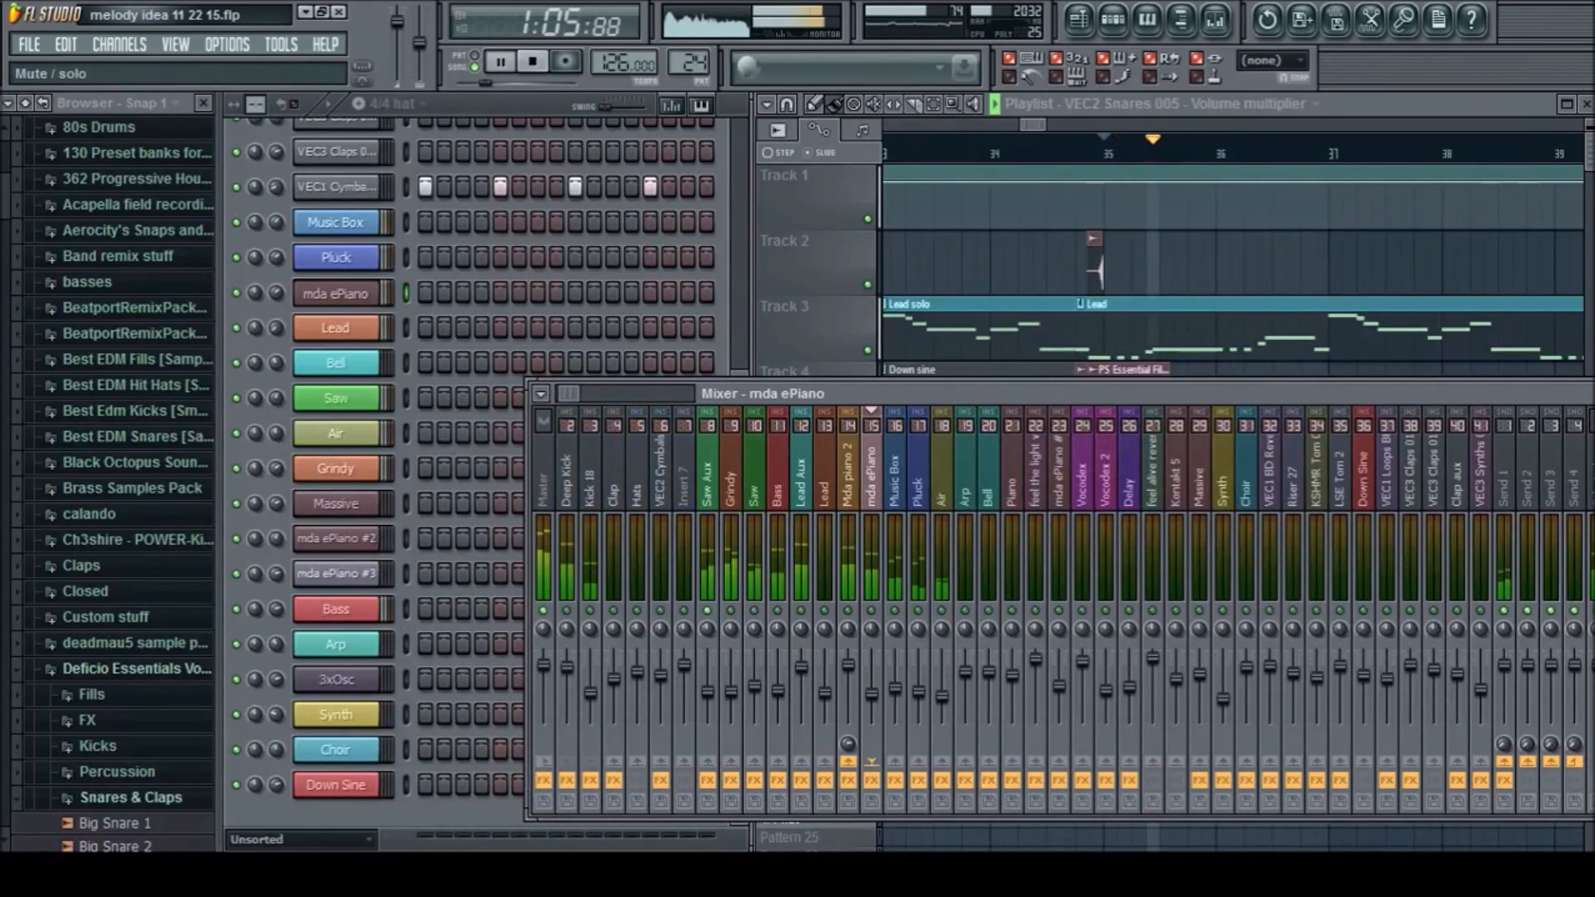
right_click(706, 611)
left_click(730, 539)
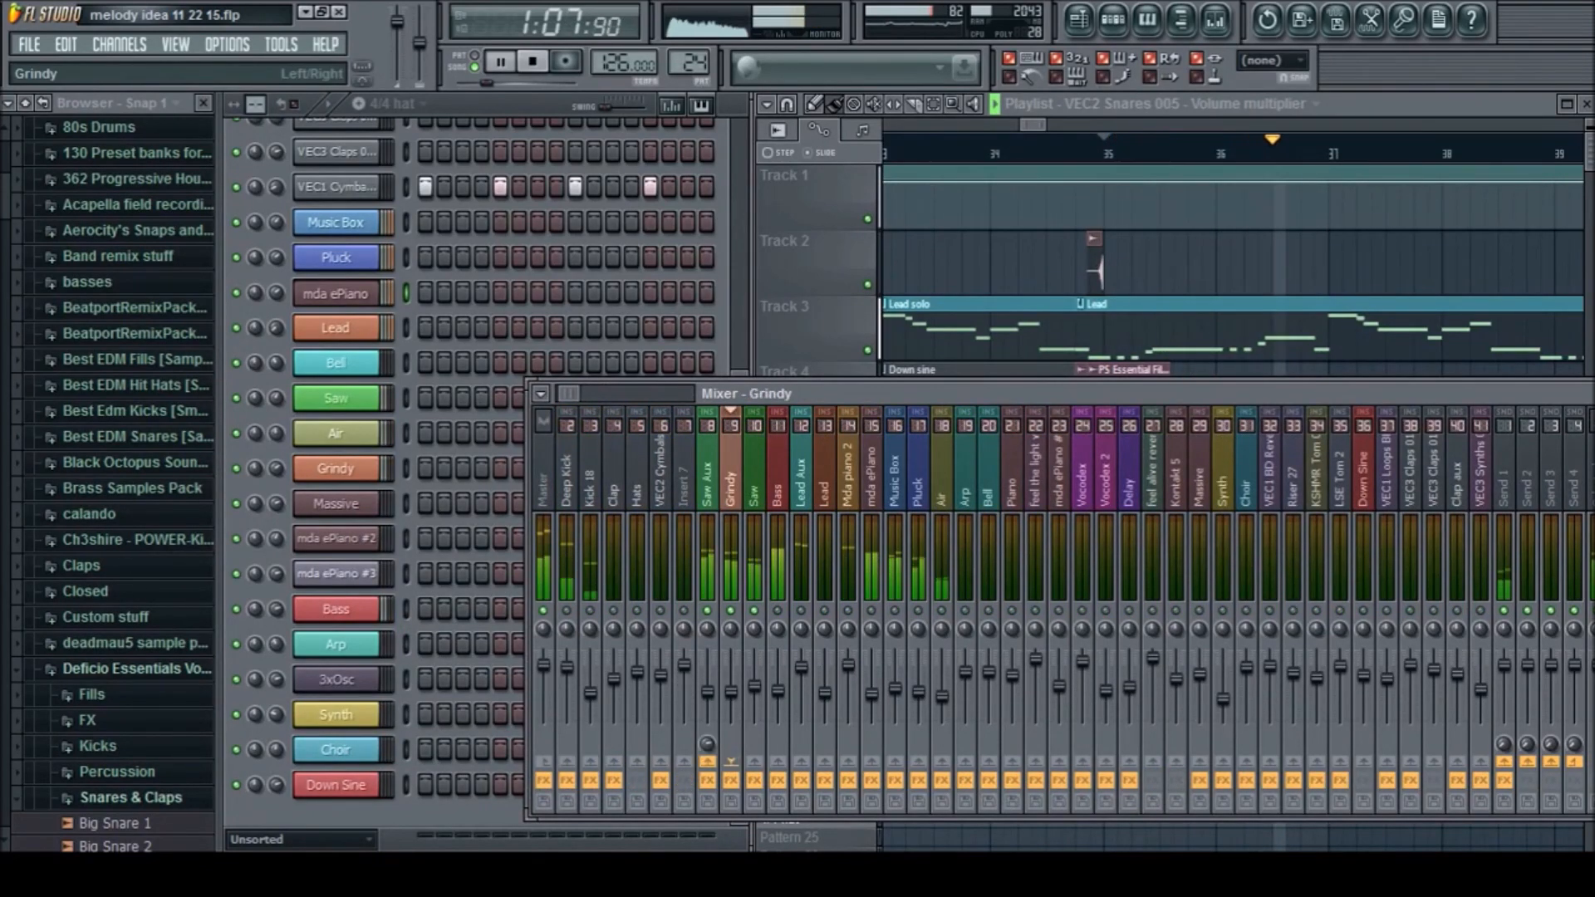
key("space")
Open the Saw channel's Sylenth1 patch, audition a note and play the soloed saw layers from bar 35
left_click(336, 398)
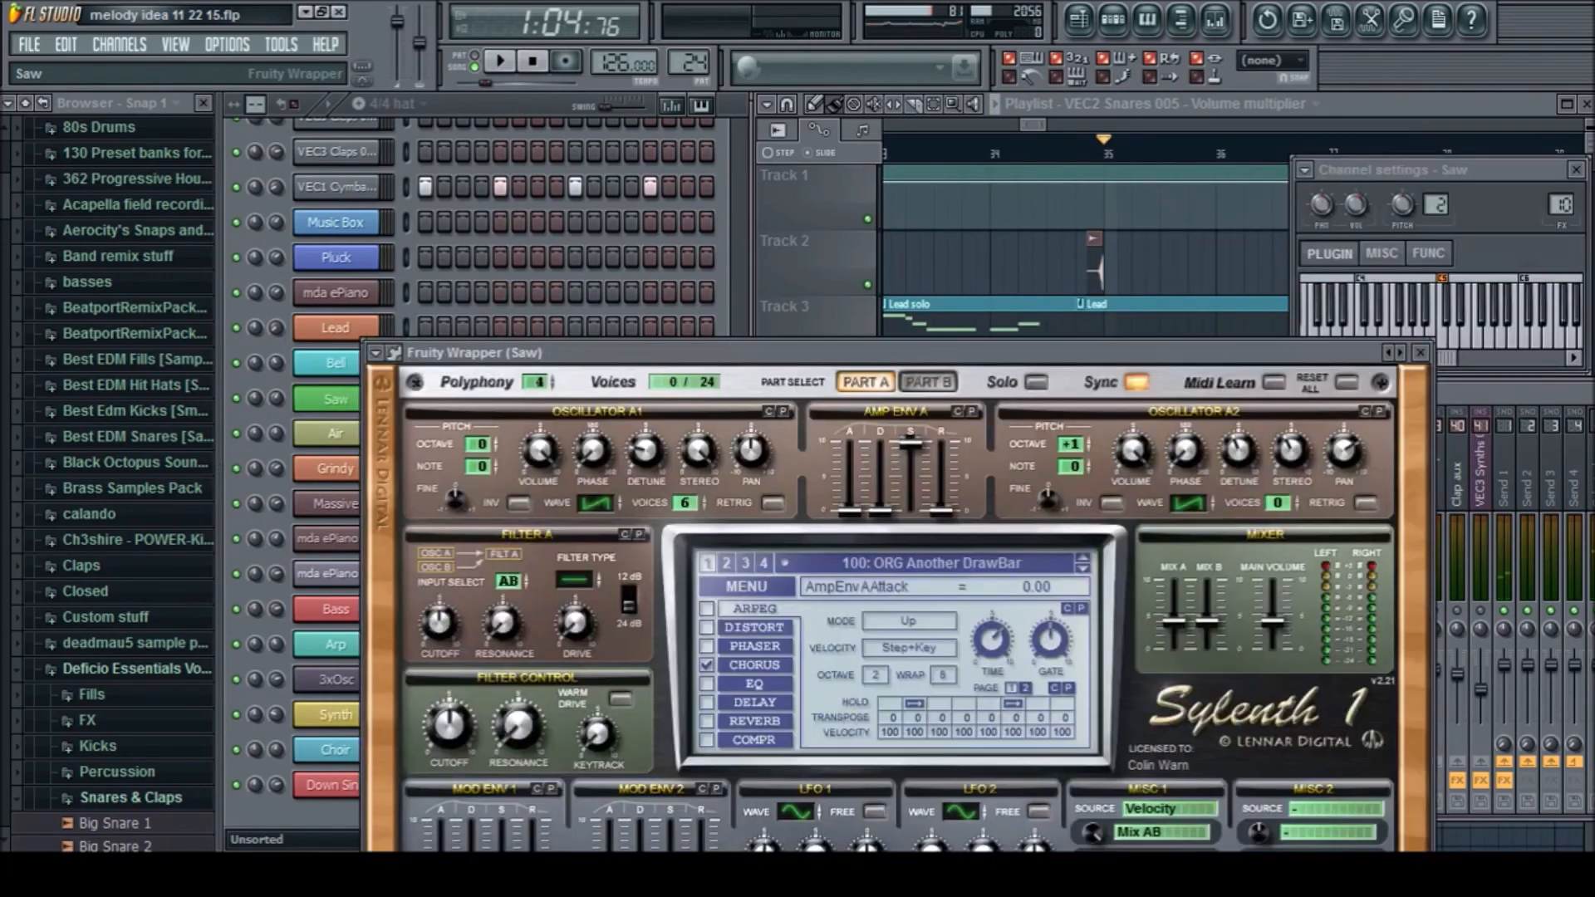
left_click_drag(598, 352, 635, 216)
key("q")
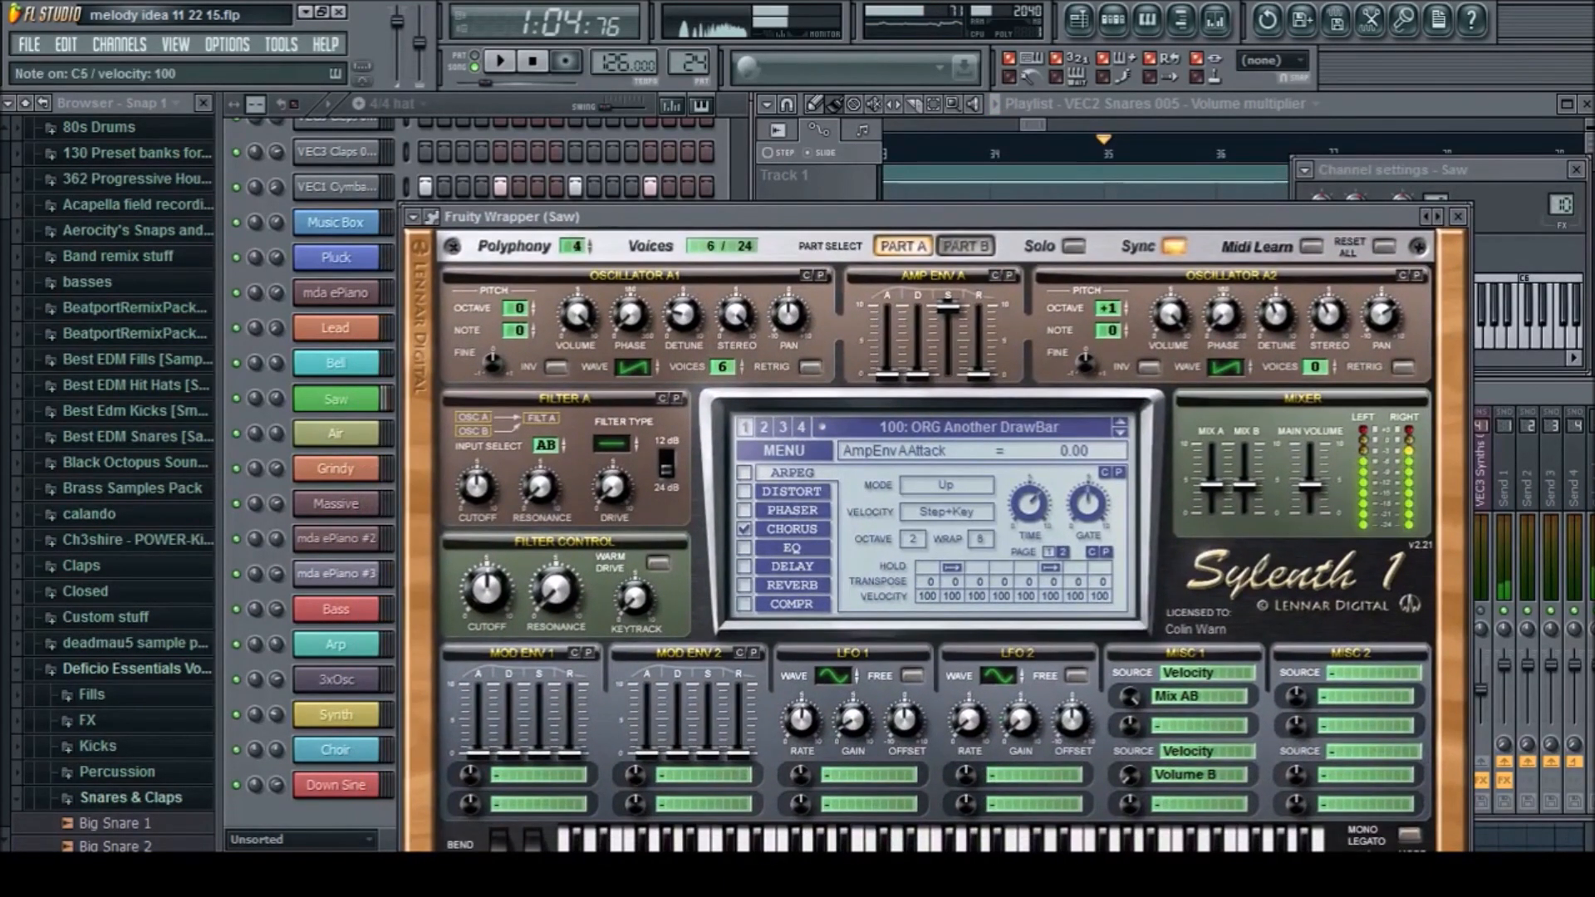
key("space")
key("F9")
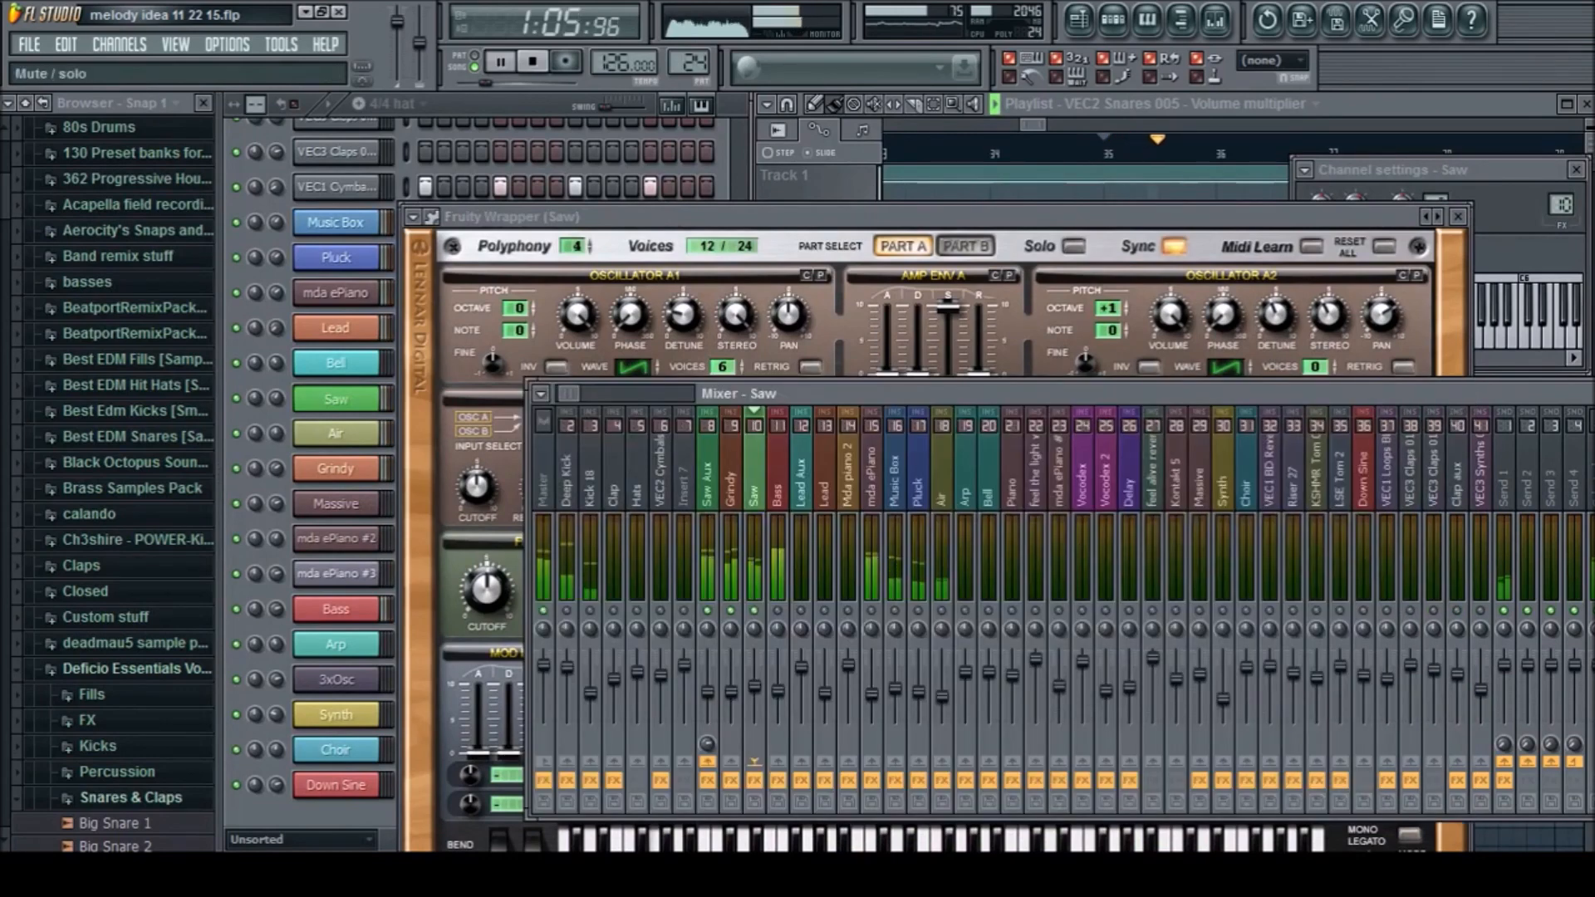
key("space")
key("F9")
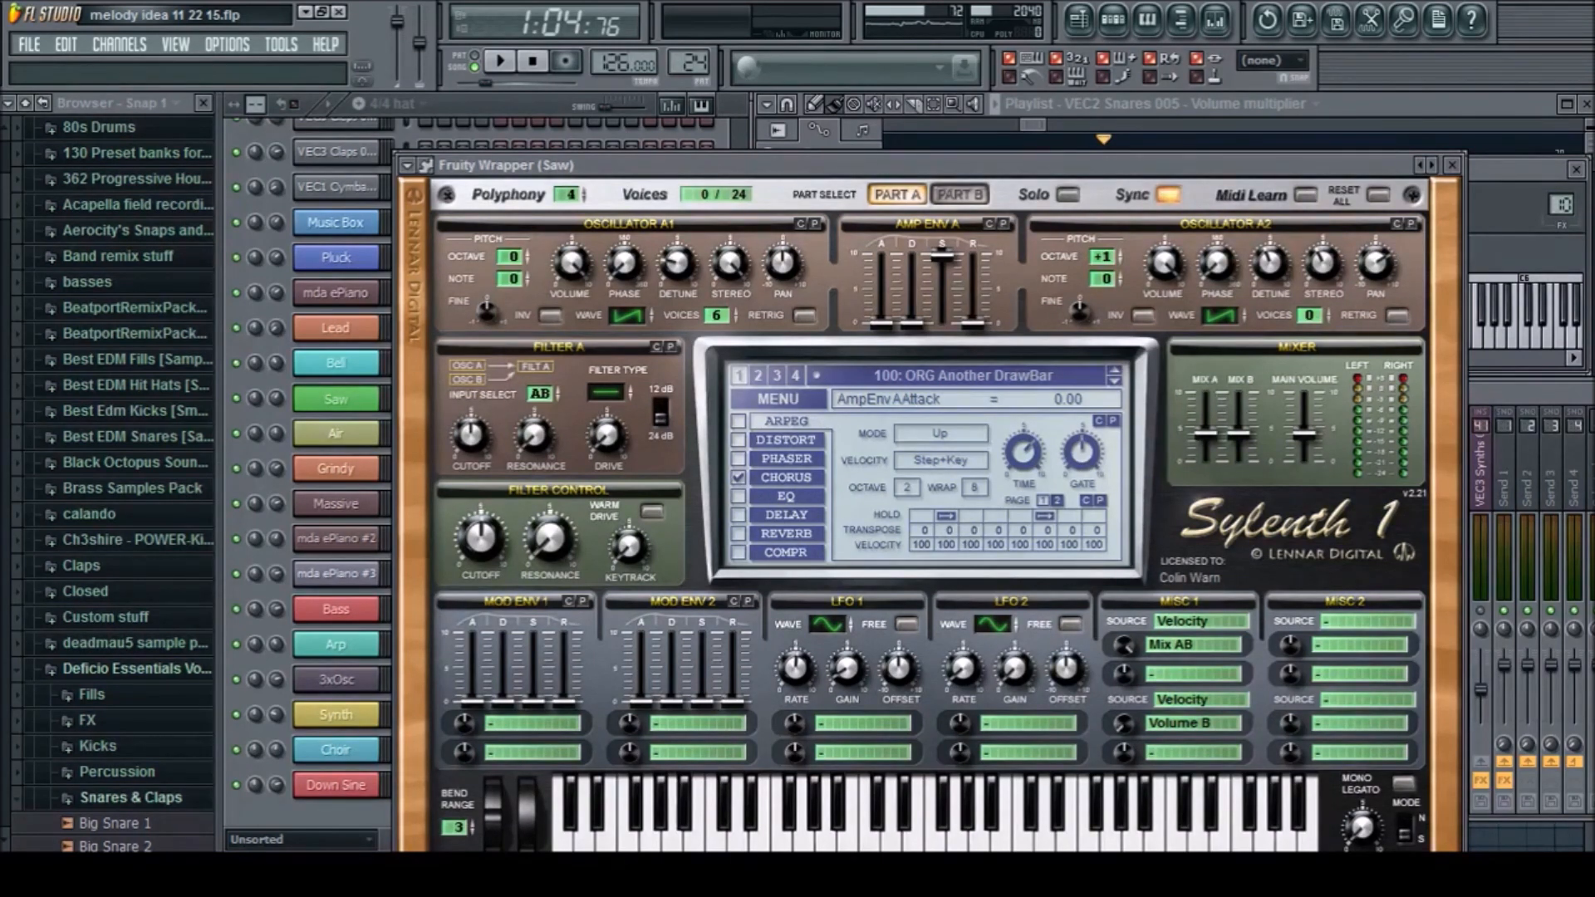
Audition notes on the Saw patch with oscillator A1 detune at 4.77 and at 0.00
left_click_drag(677, 263, 677, 233)
key("z")
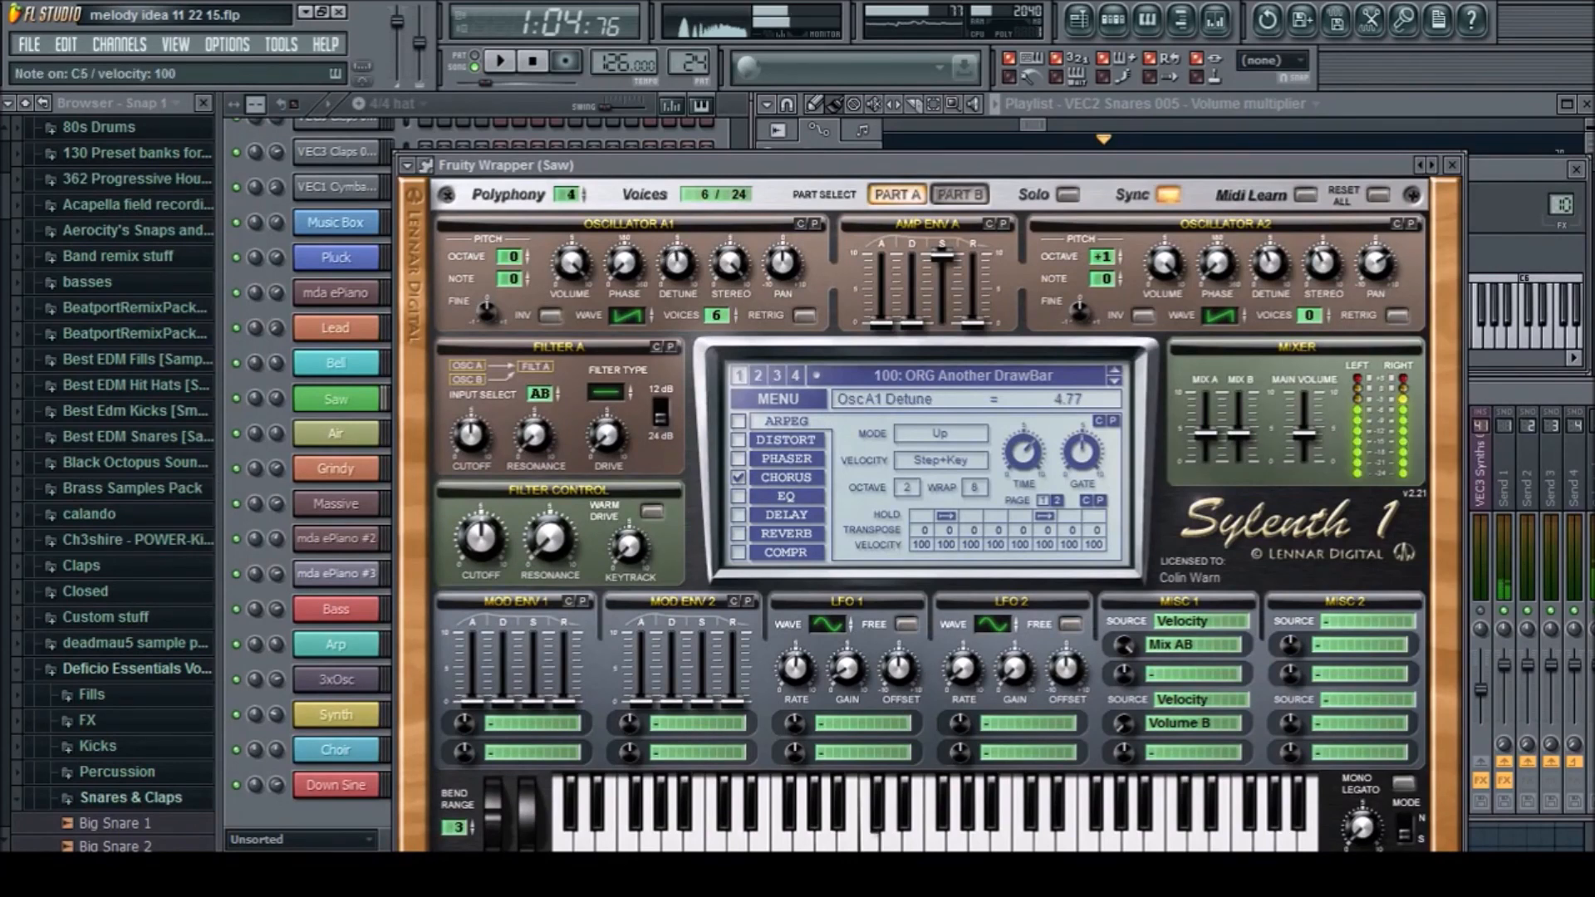
key("x")
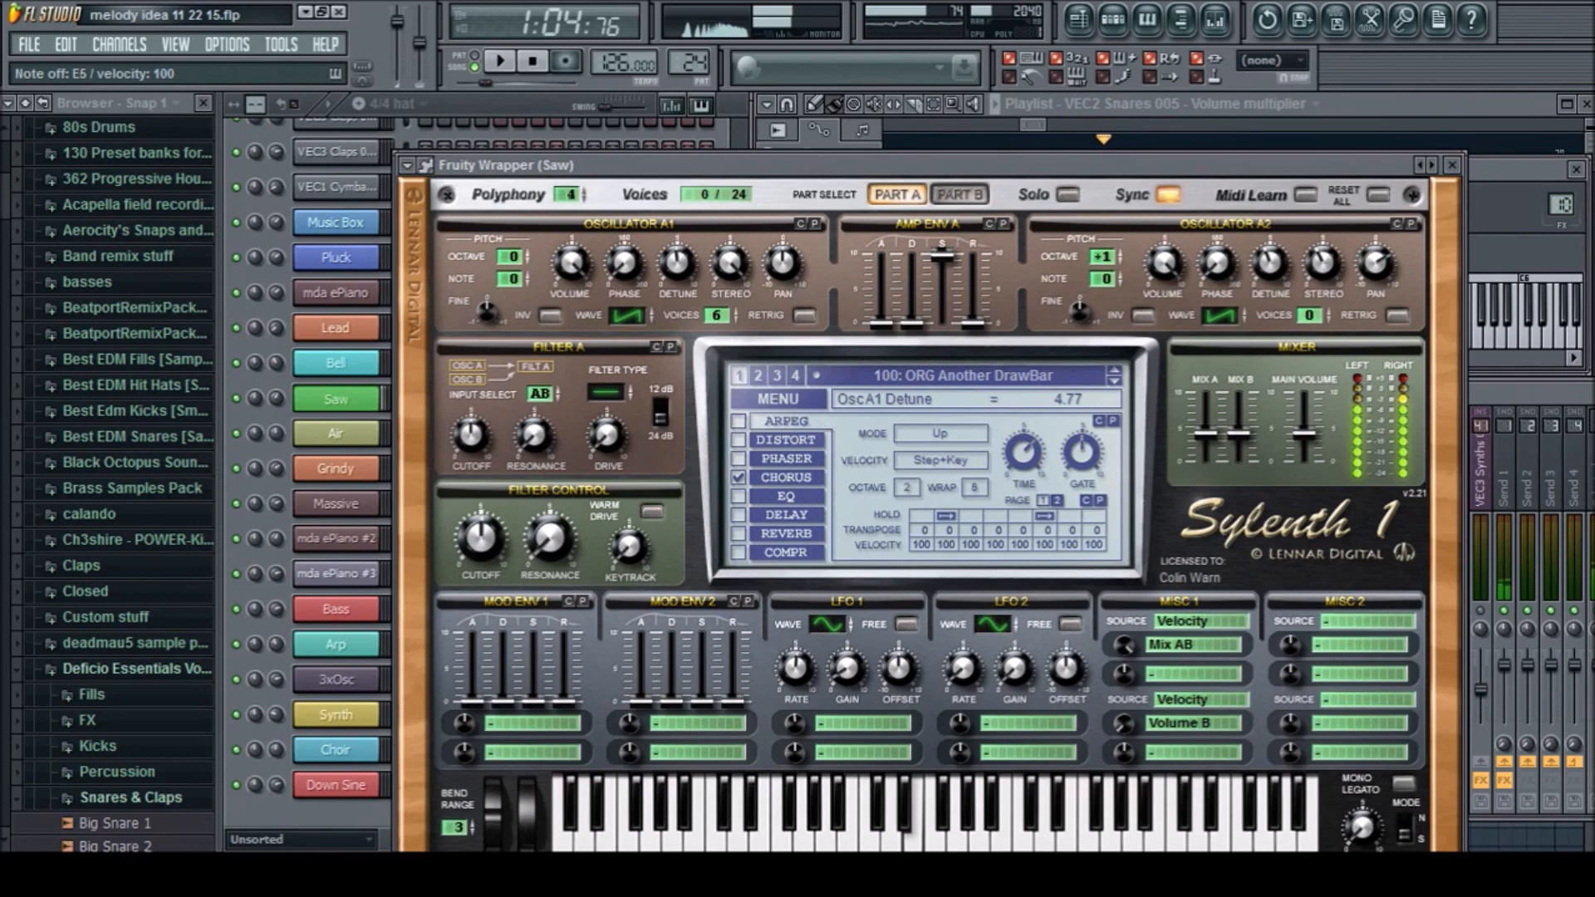
left_click_drag(676, 264, 677, 295)
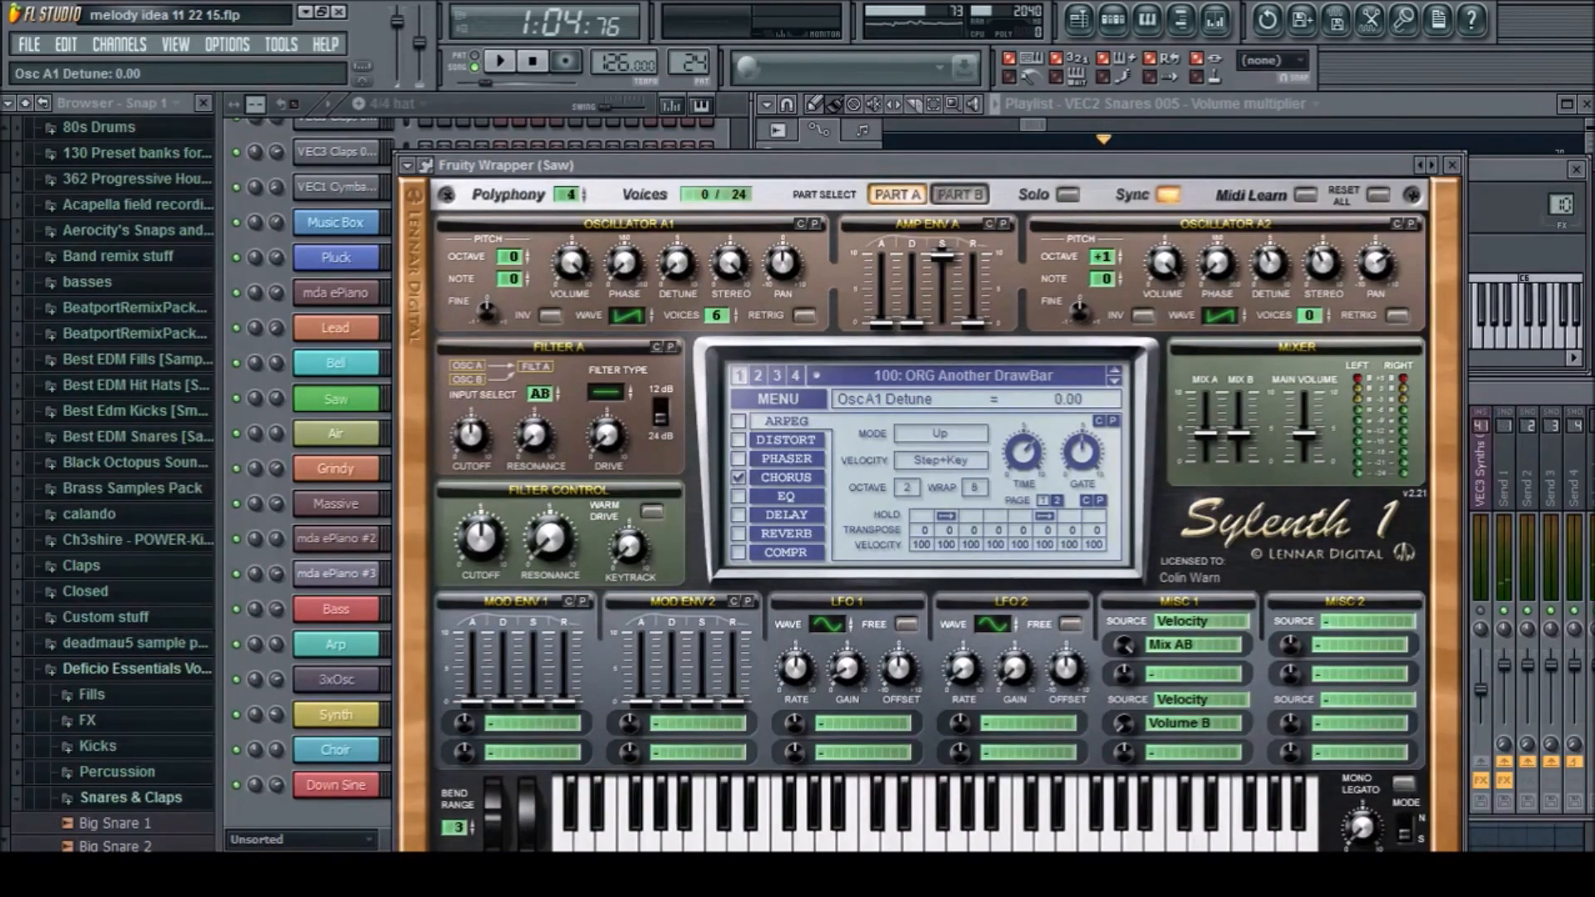
key("z")
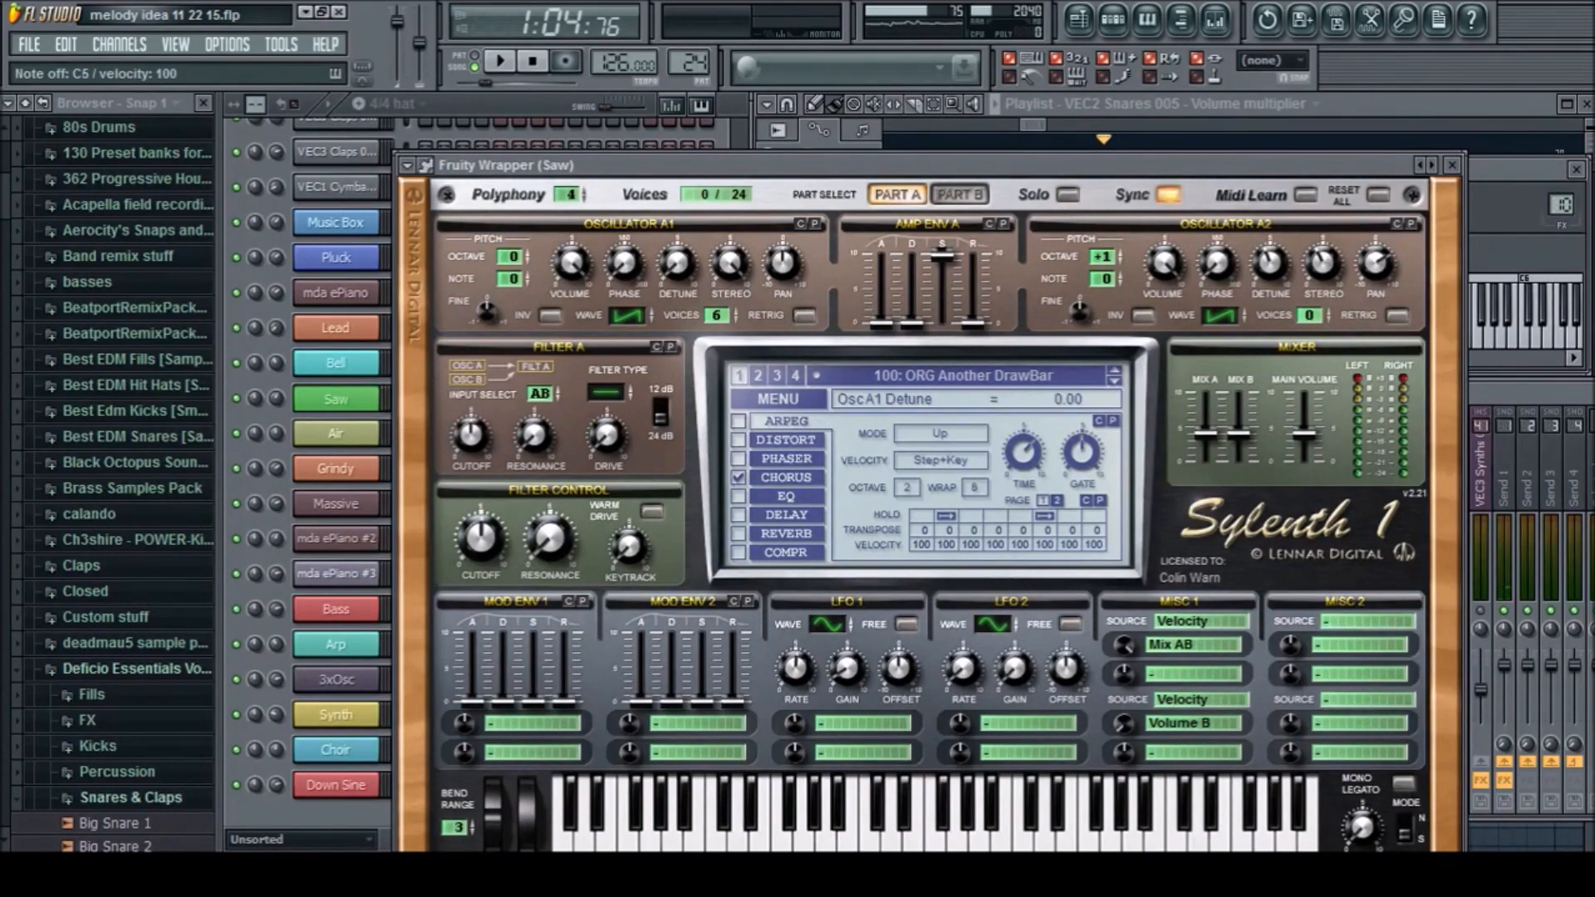
Set the Saw patch's oscillator A1 detune to 2.00 and listen to it alone and with the soloed saw layers
left_click_drag(677, 264, 677, 247)
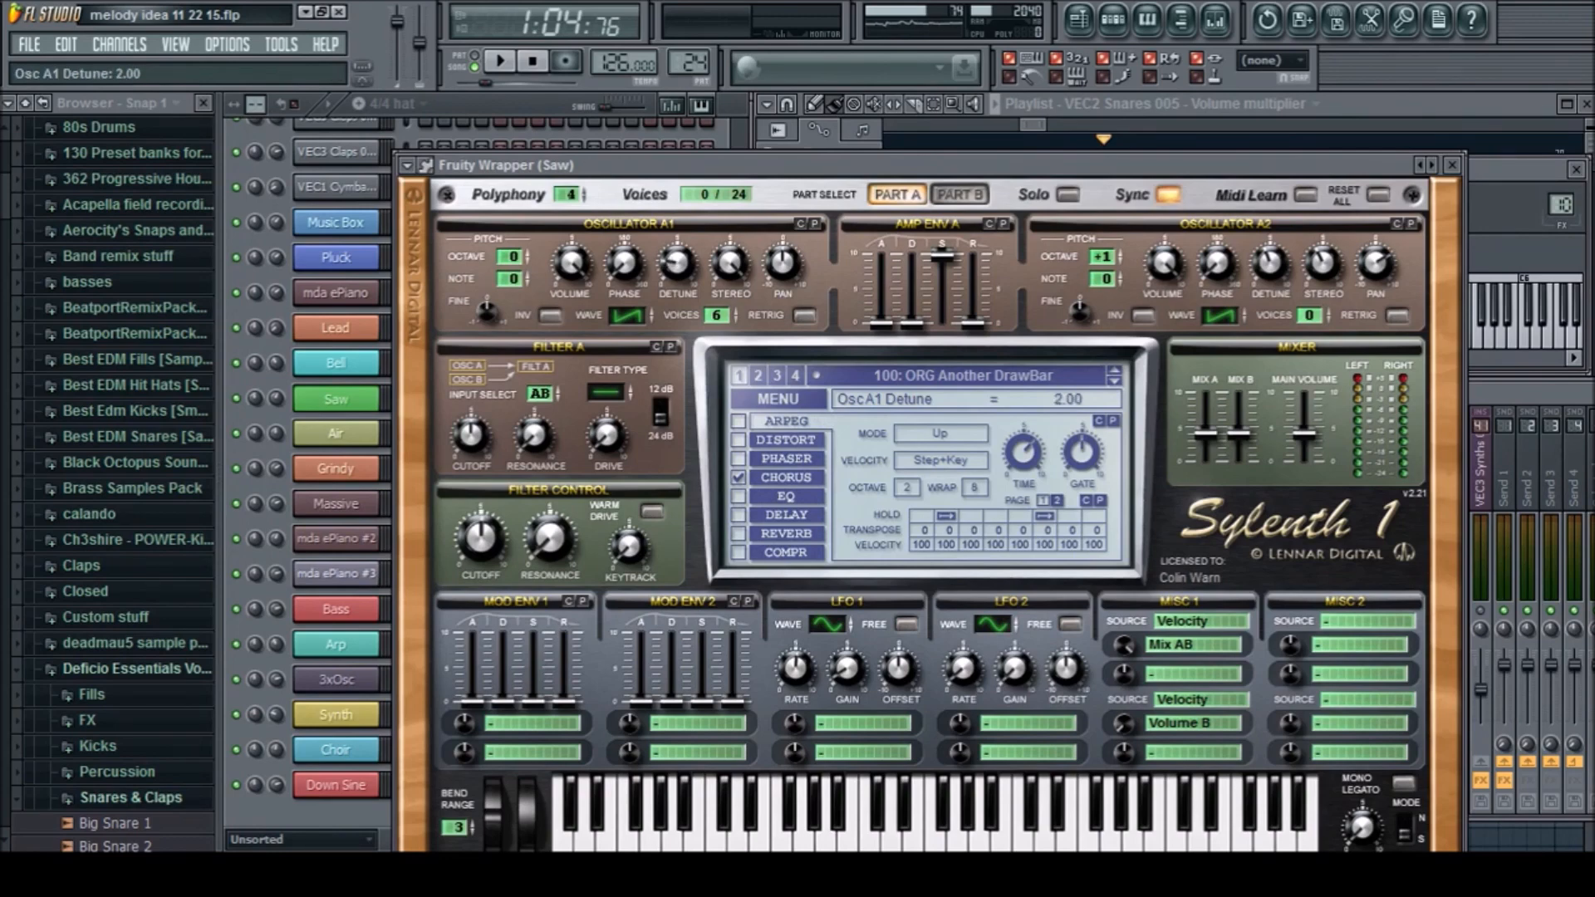
key("z")
key("Escape")
key("space")
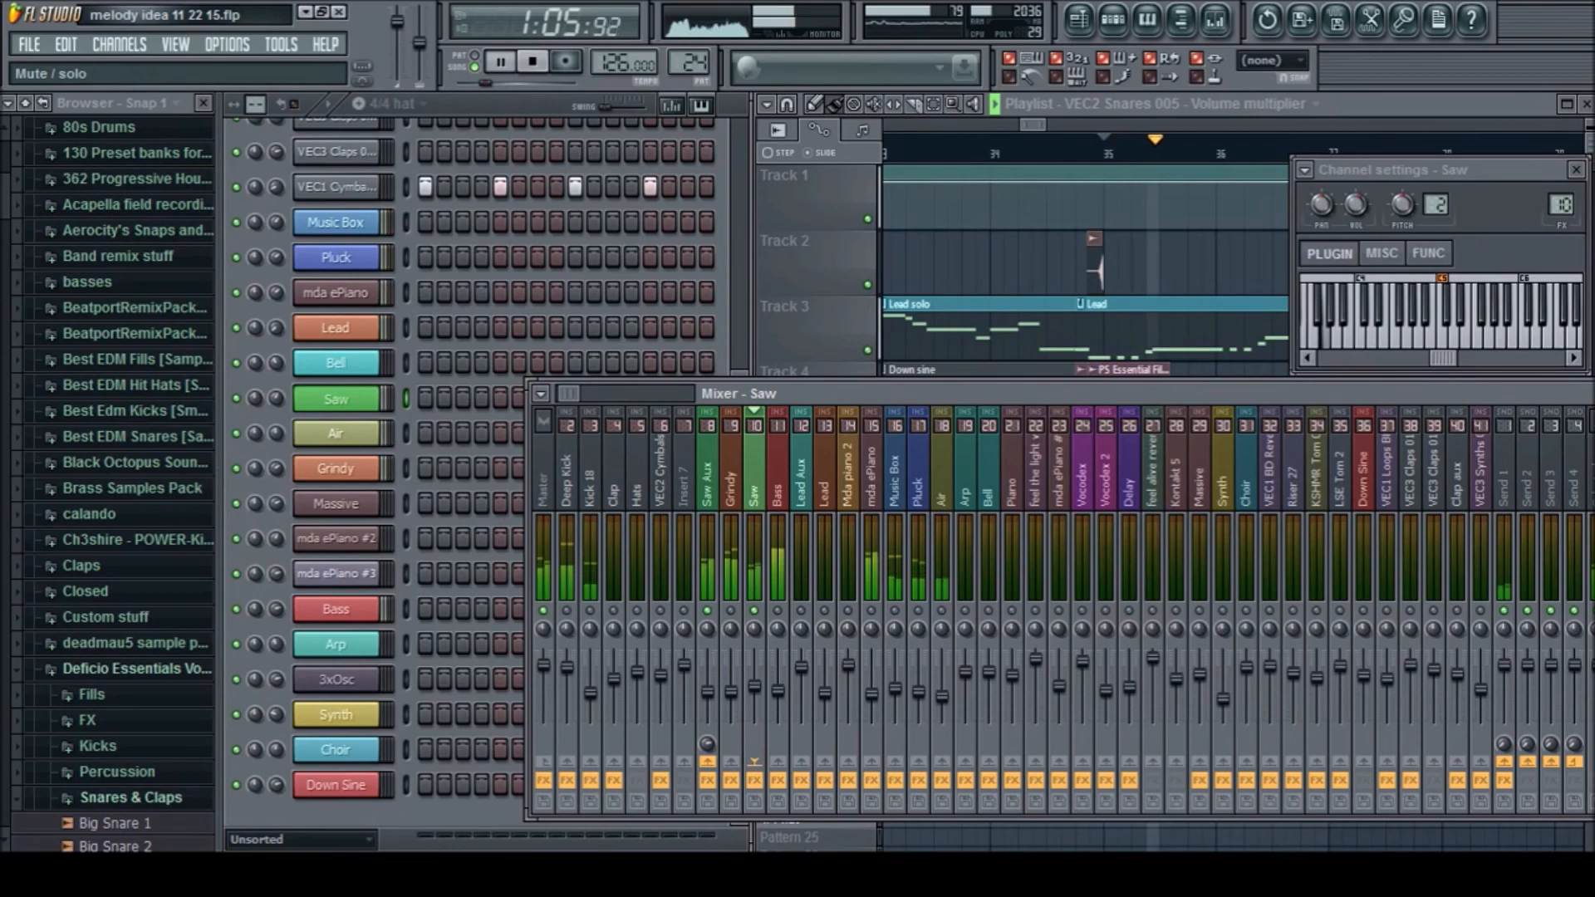
key("space")
Open the Grindy channel's Massive plugin, audition a note, examine the BRAZIERY preset and close the plugin
left_click(335, 468)
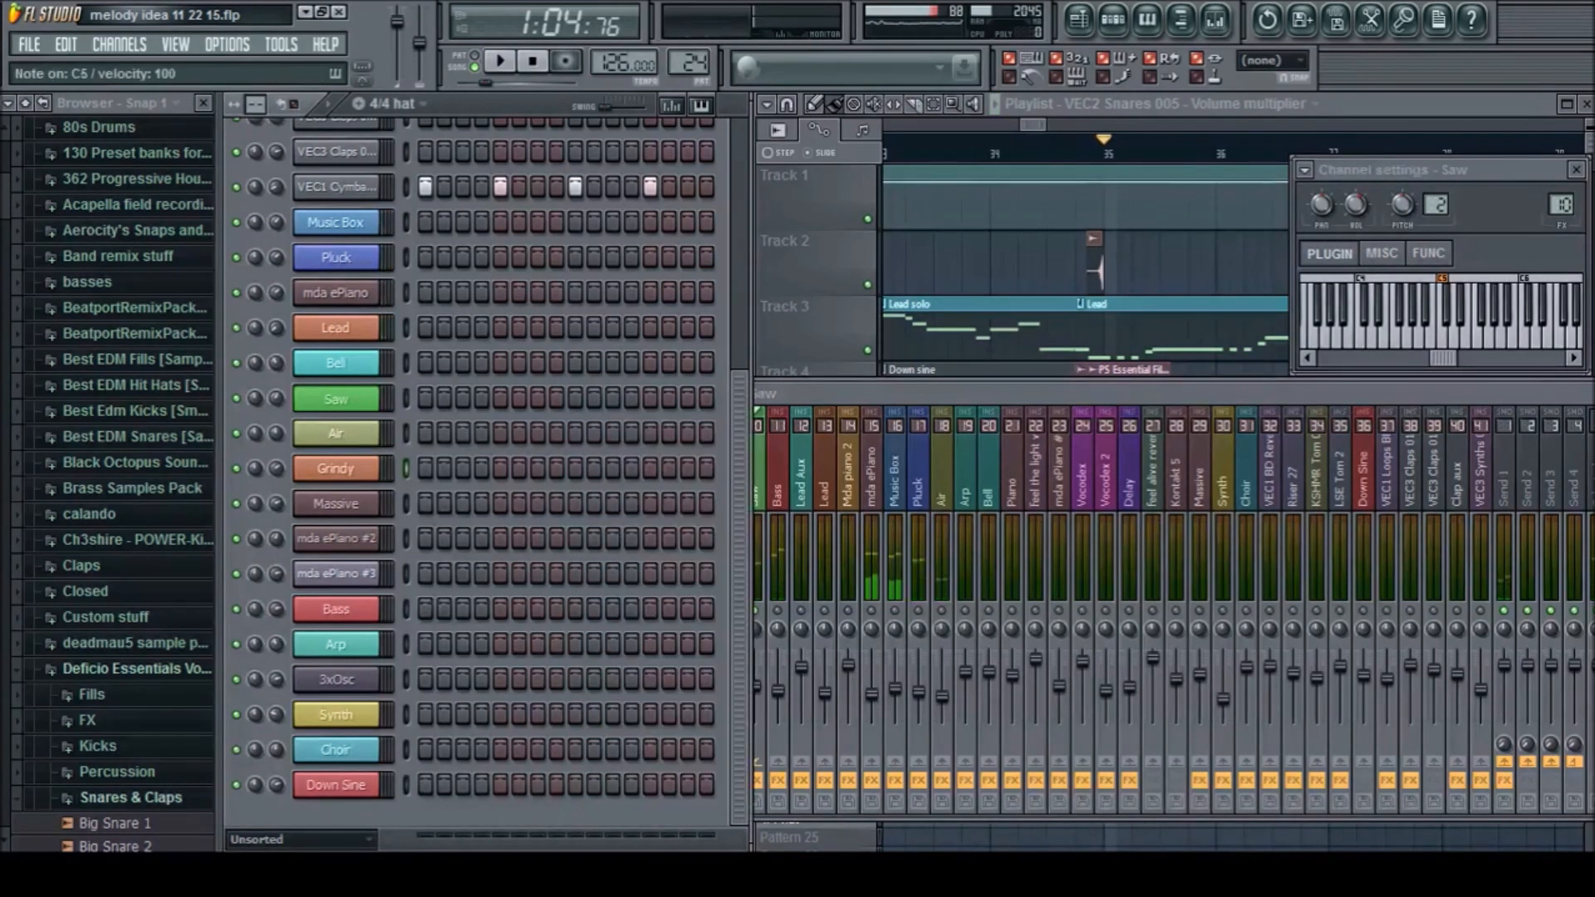
left_click(336, 469)
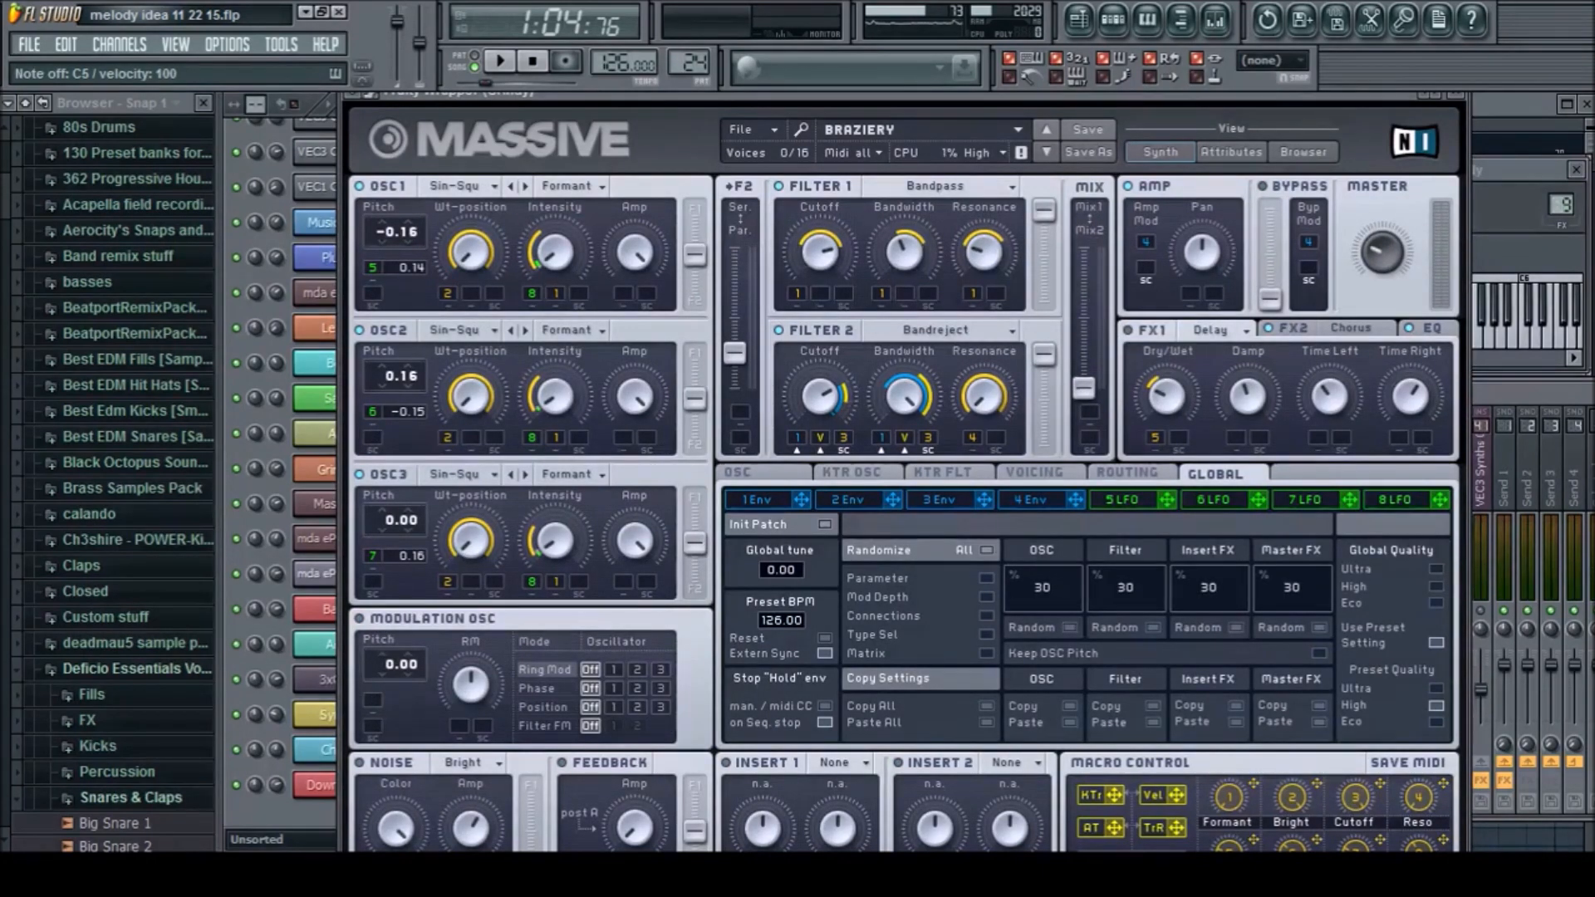
left_click_drag(830, 95, 758, 128)
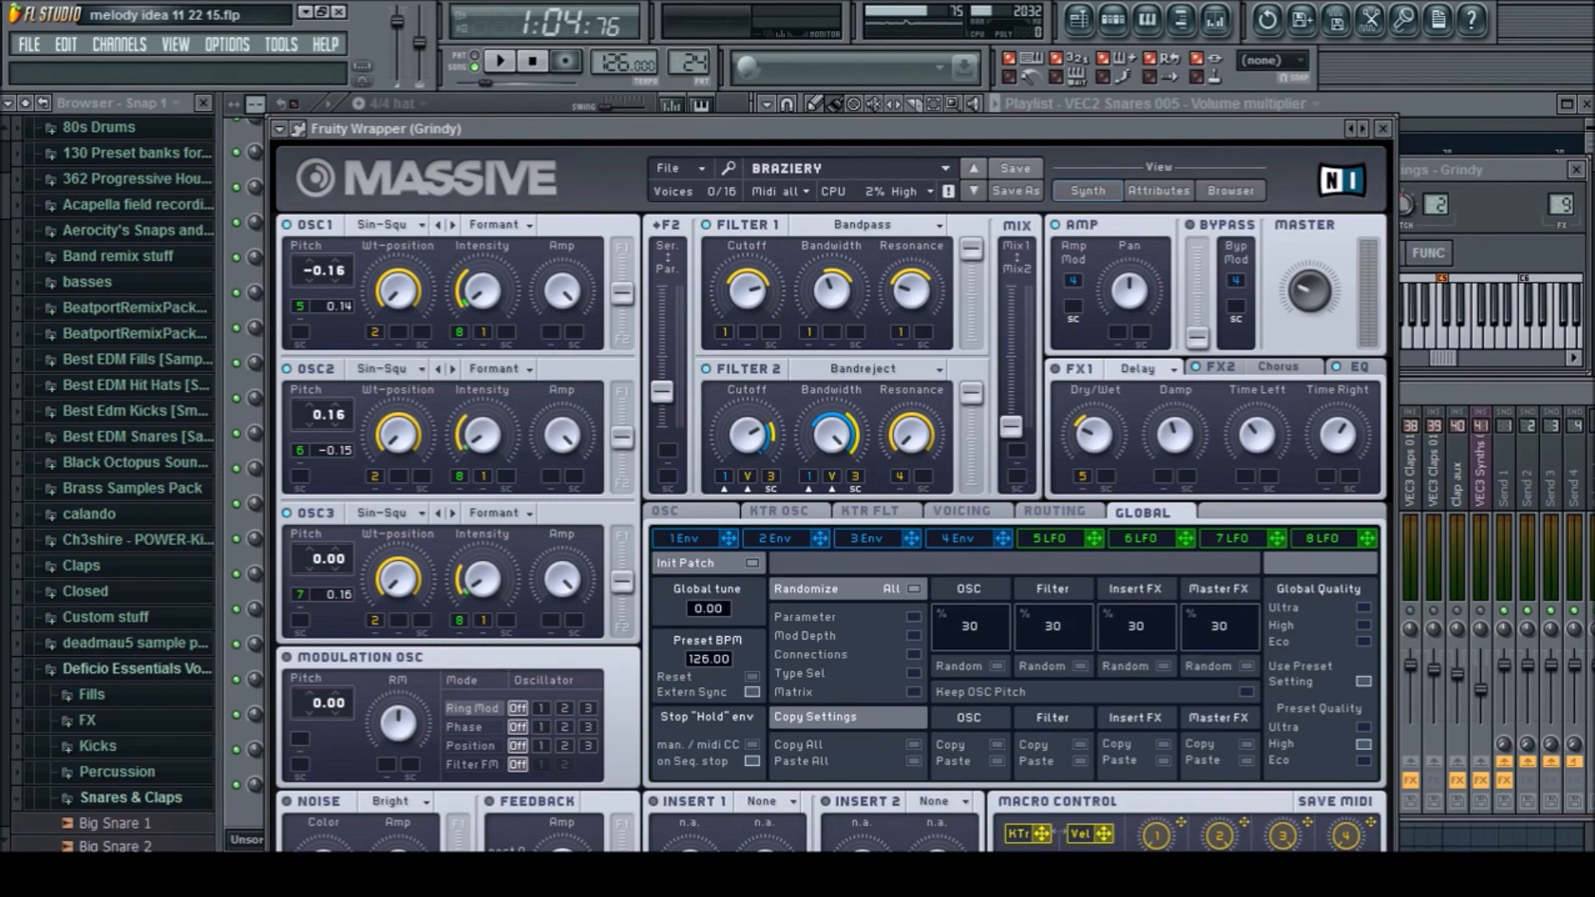
left_click(1382, 129)
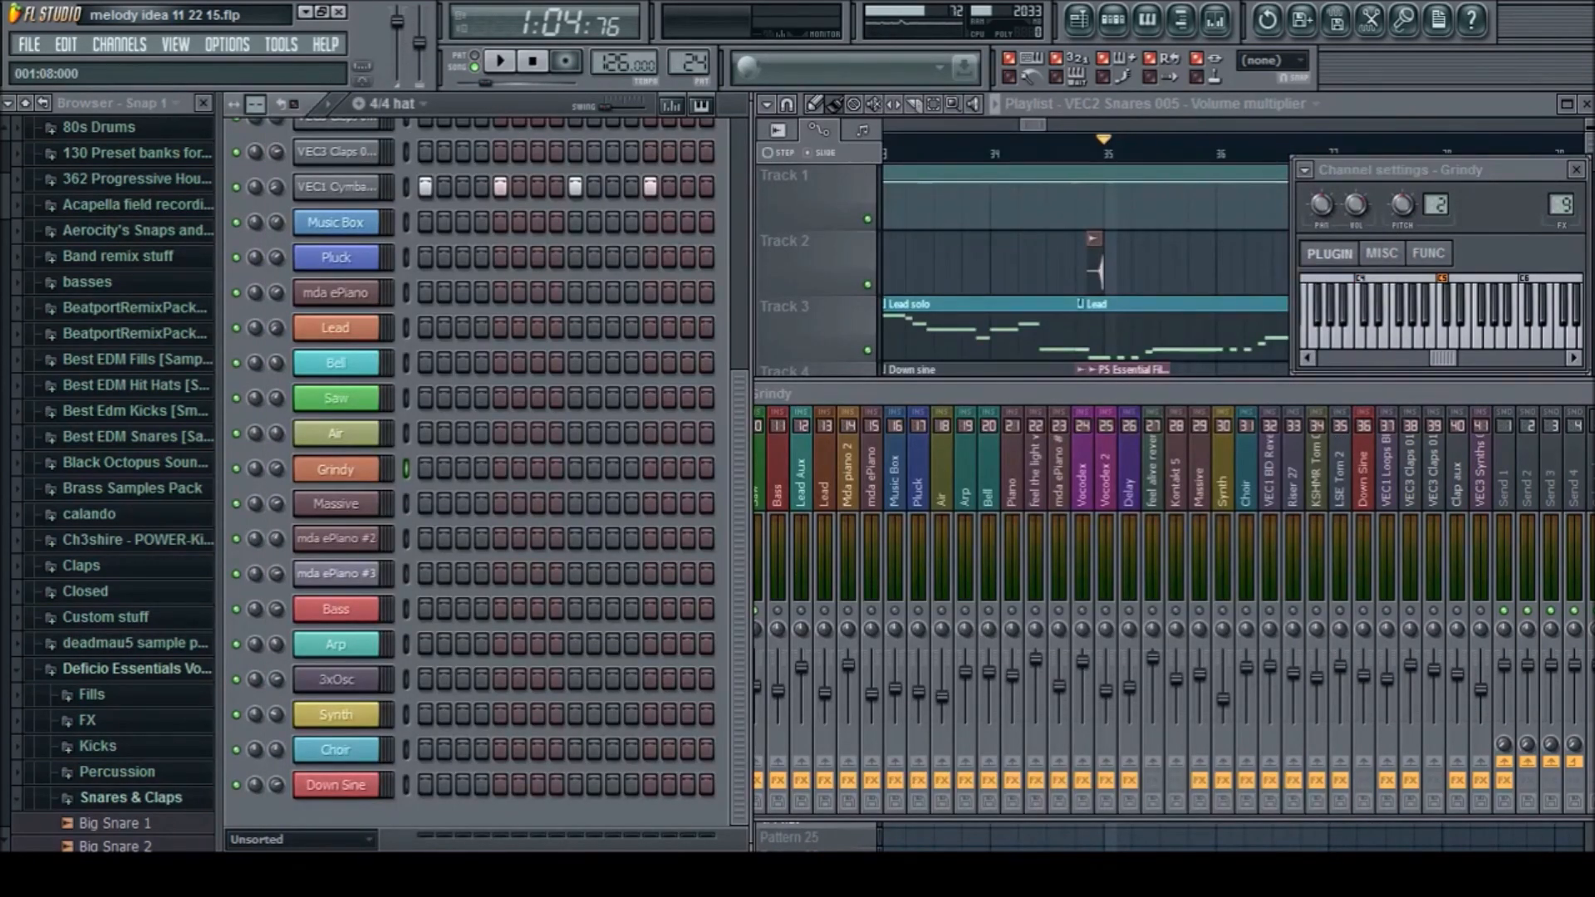
Show the Grindy mixer track's effects, audition the Grindy and Saw channels separately and play them together from bar 35
left_click_drag(965, 557, 761, 508)
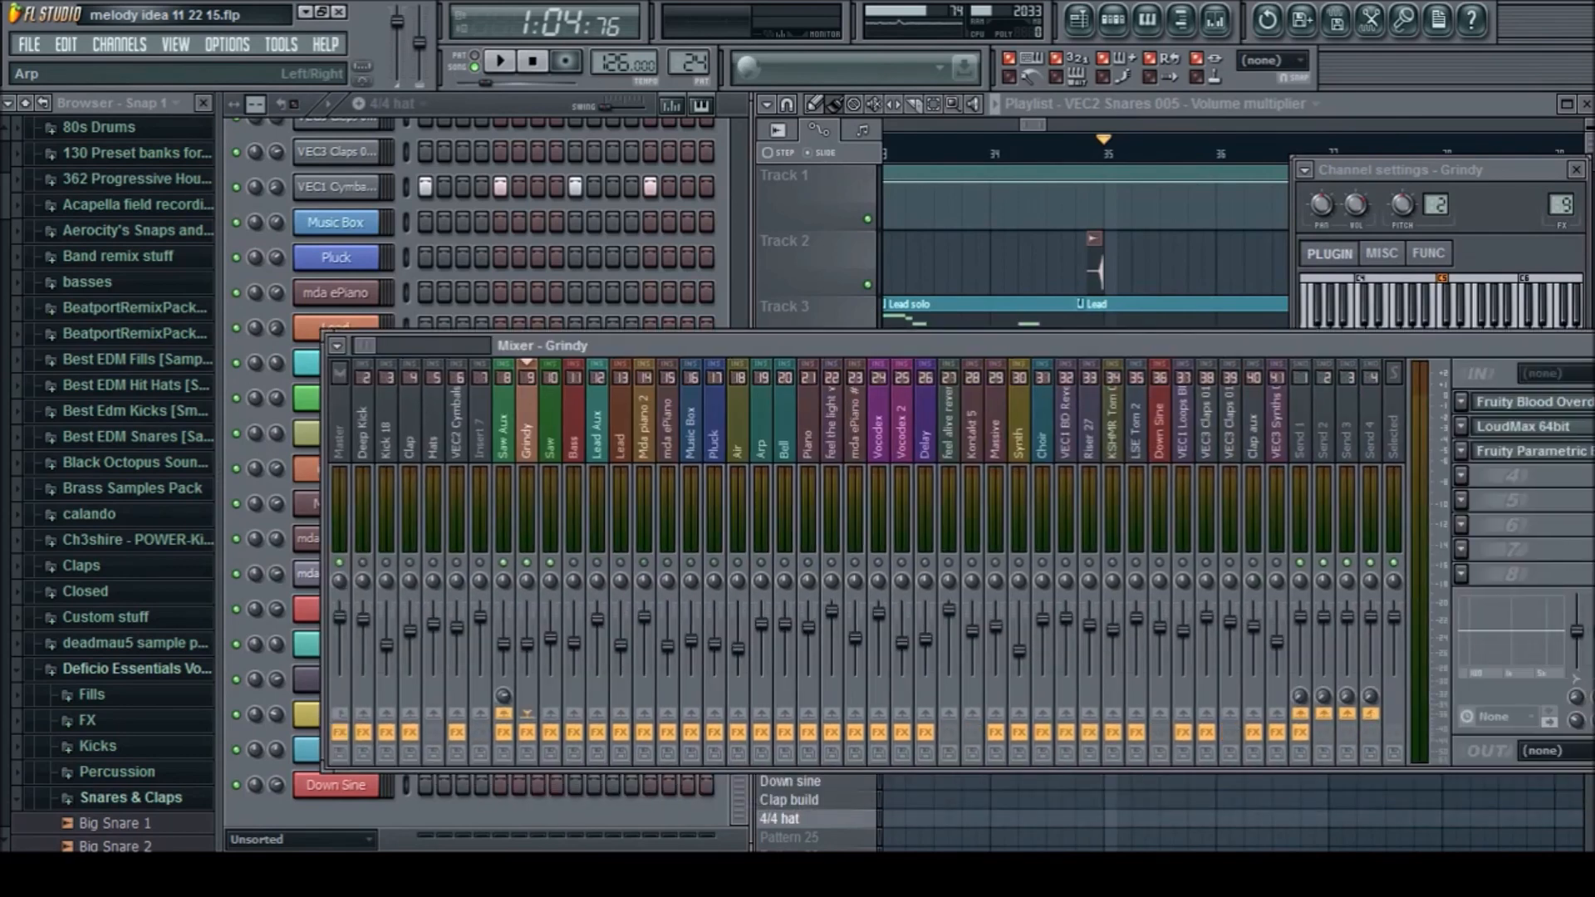
left_click_drag(322, 514, 516, 503)
key("w")
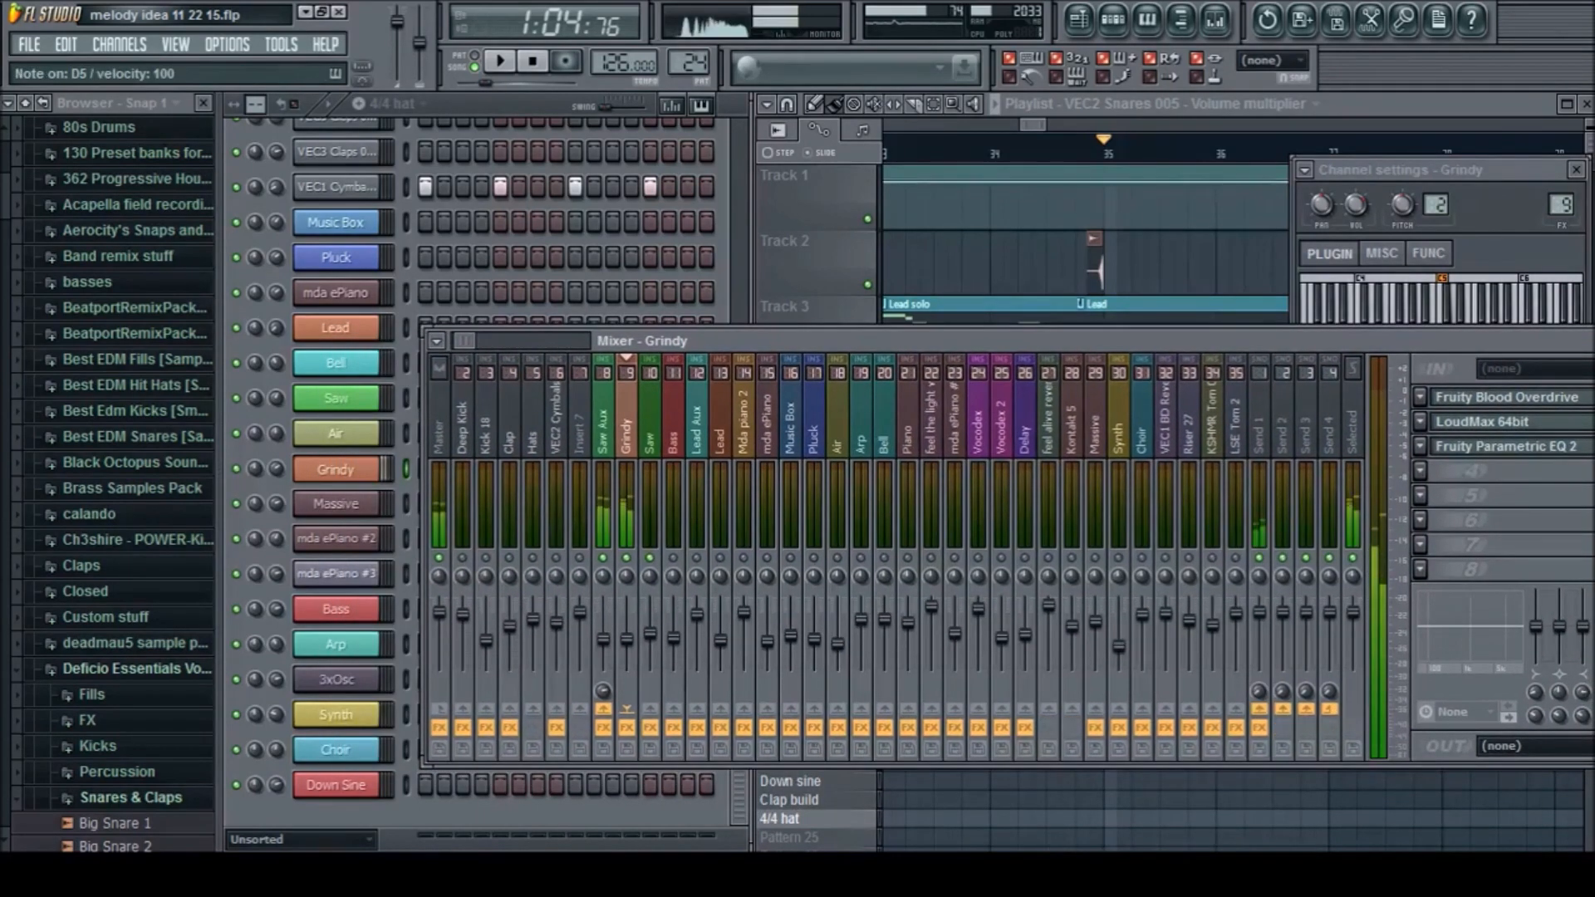
left_click(407, 398)
key("w")
key("F9")
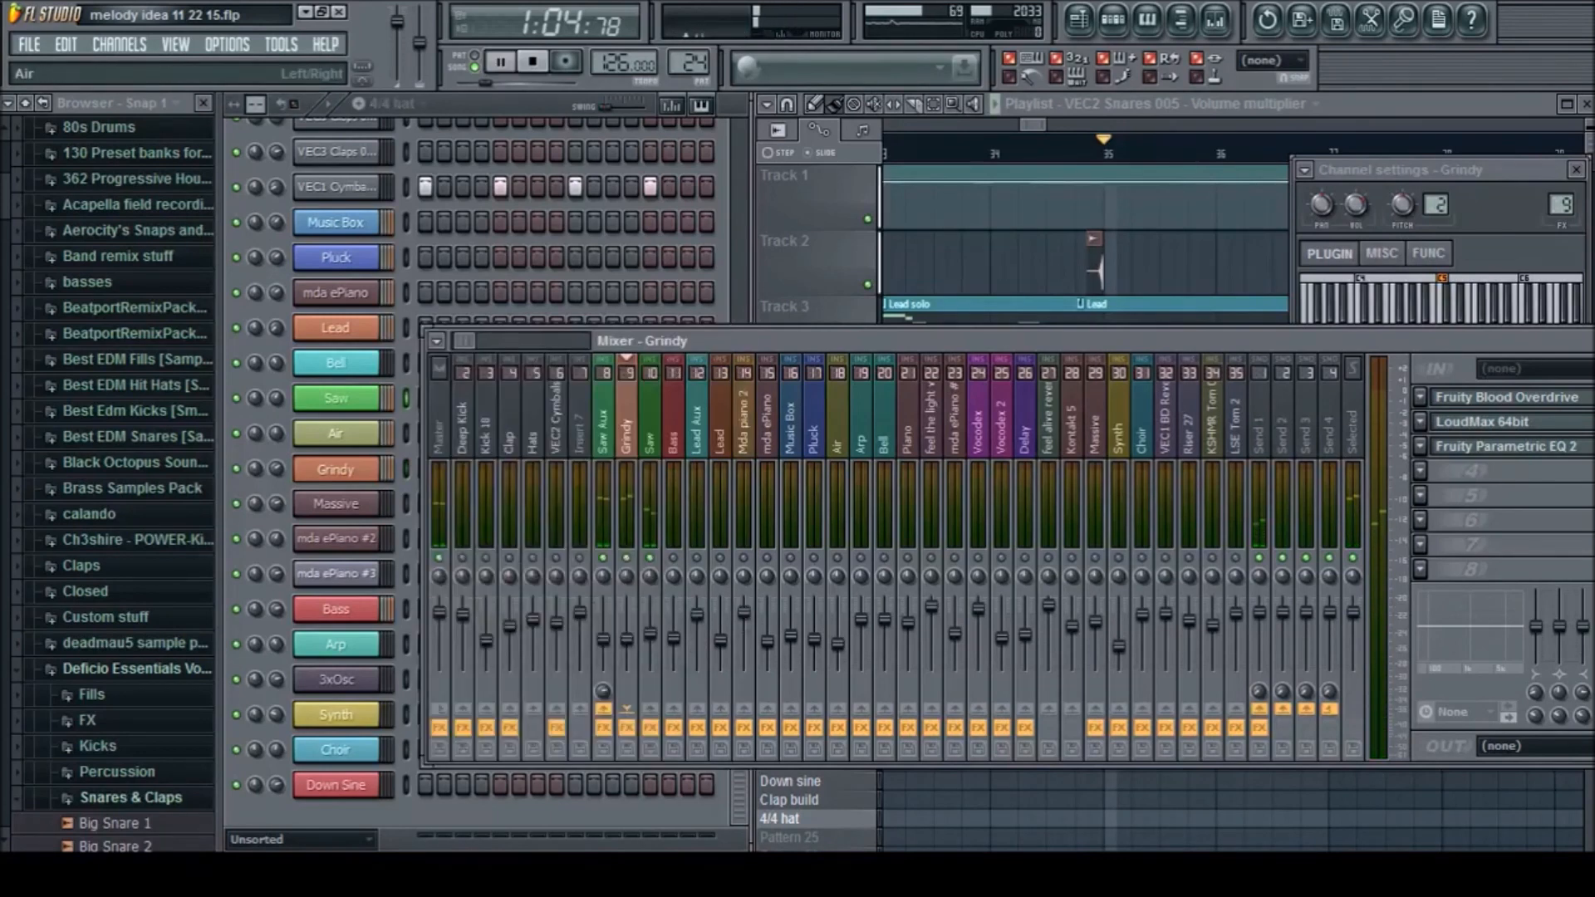
key("space")
key("space")
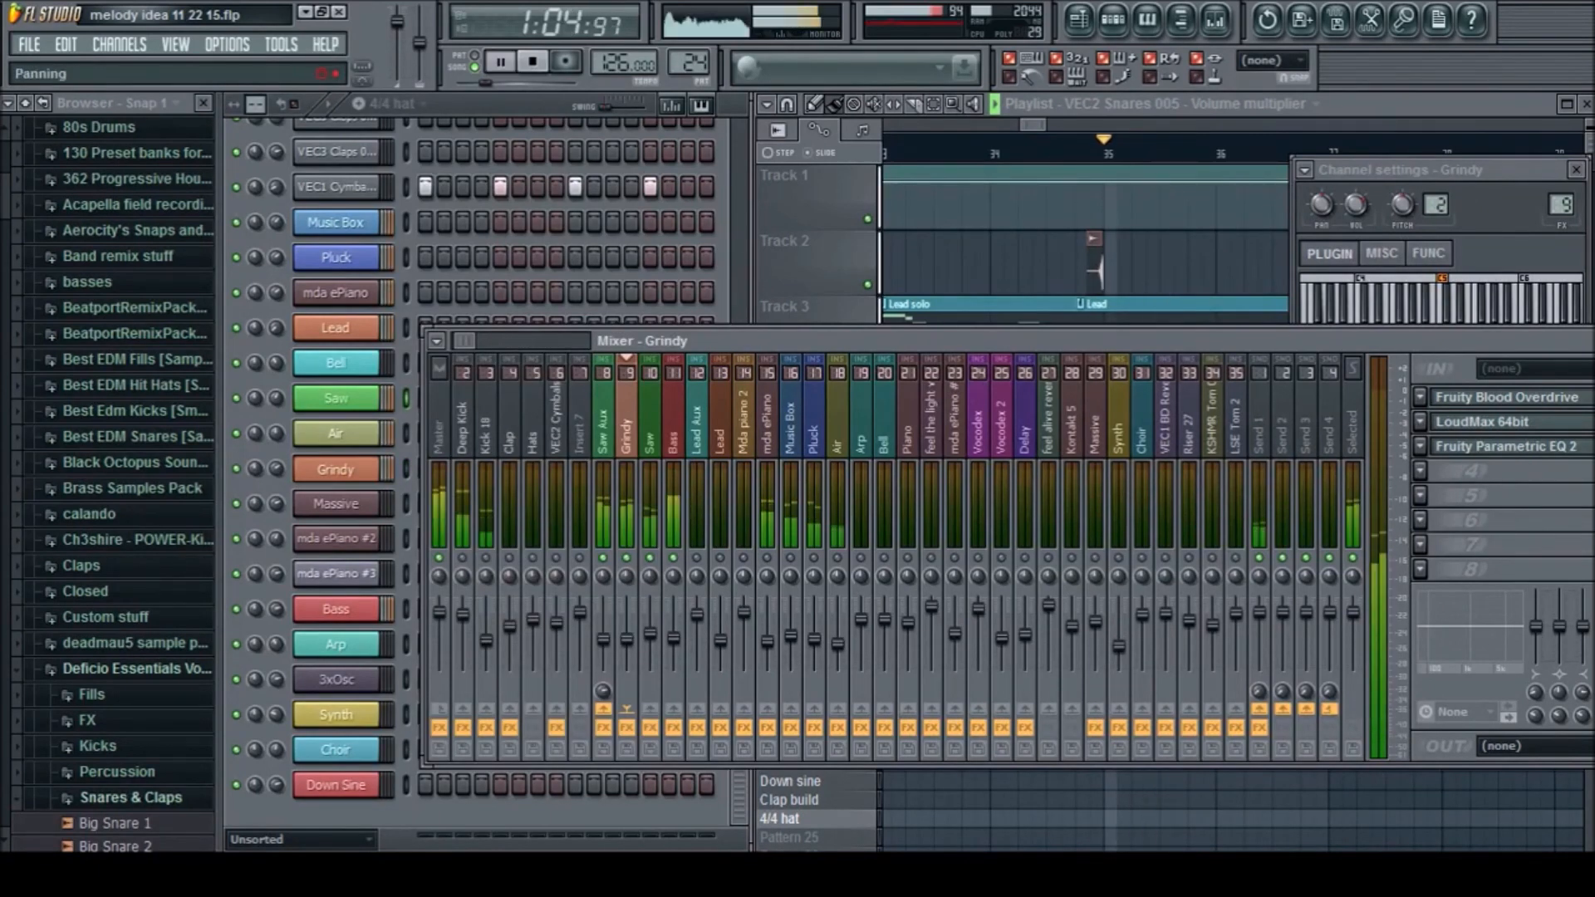
Examine the Bass channel's Sytrus patch, play the section from bar 35, audition a note and show the Bass track's mixer effects
left_click(406, 609)
left_click(336, 609)
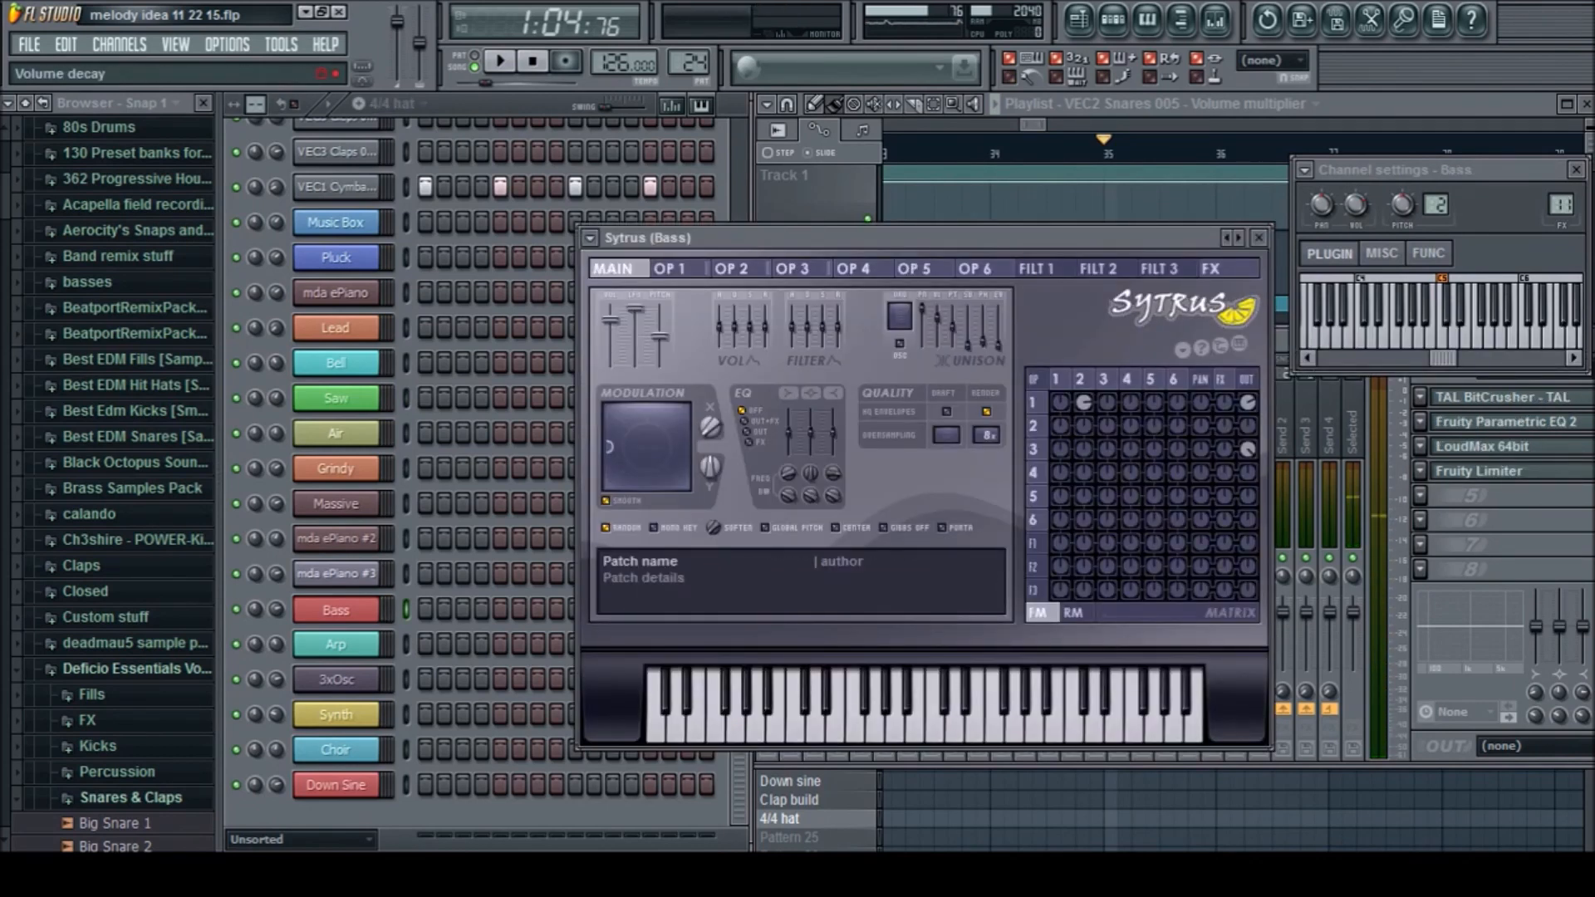
key("space")
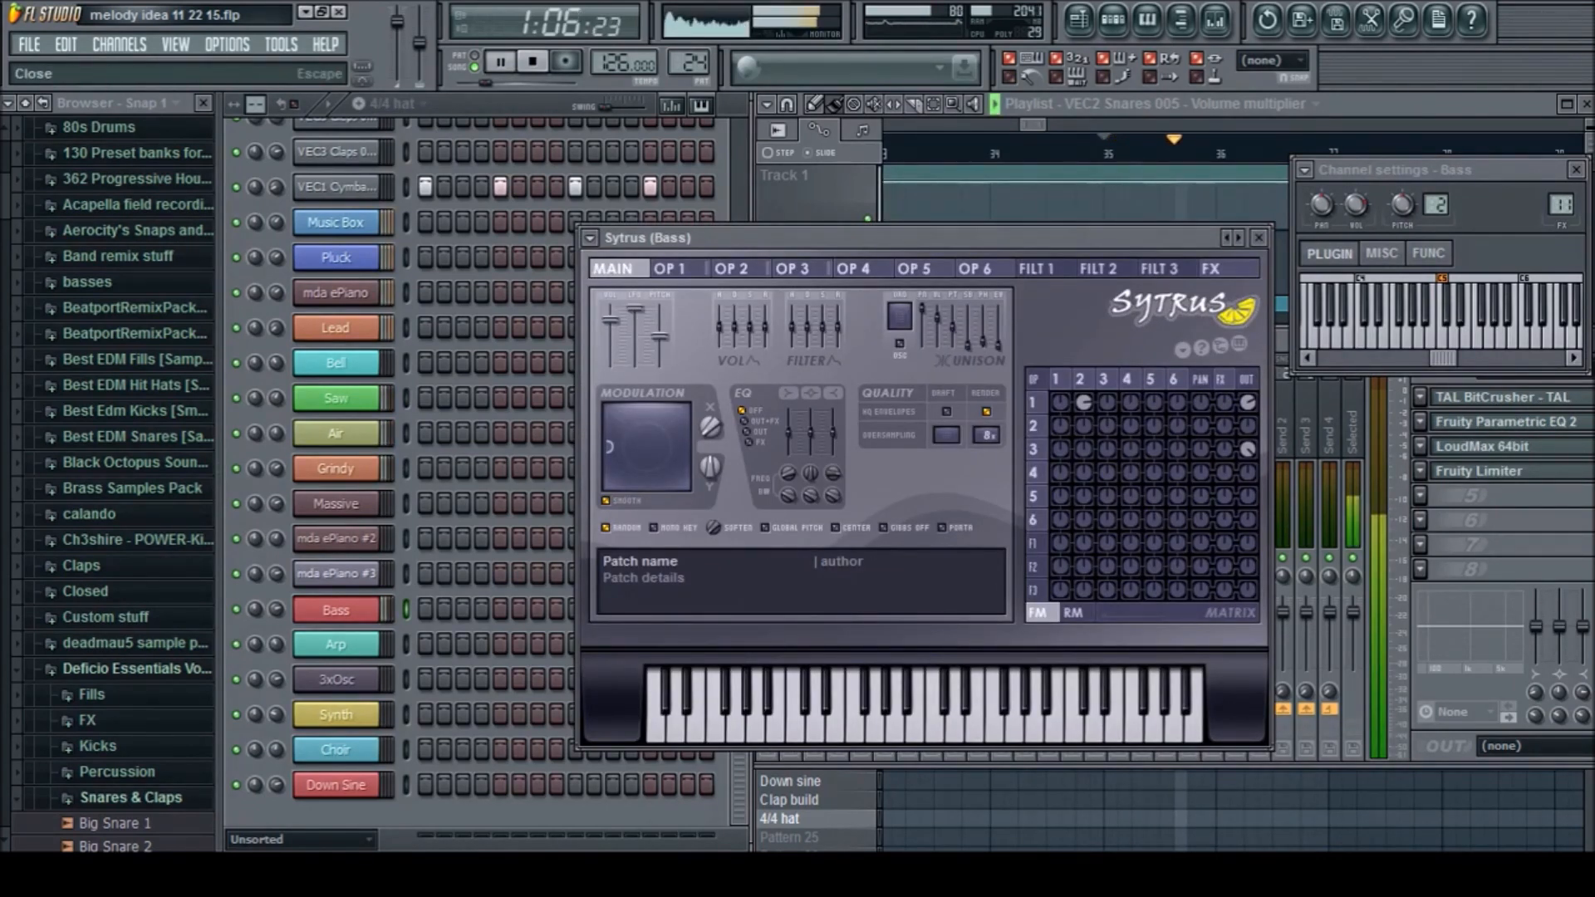
key("space")
key("x")
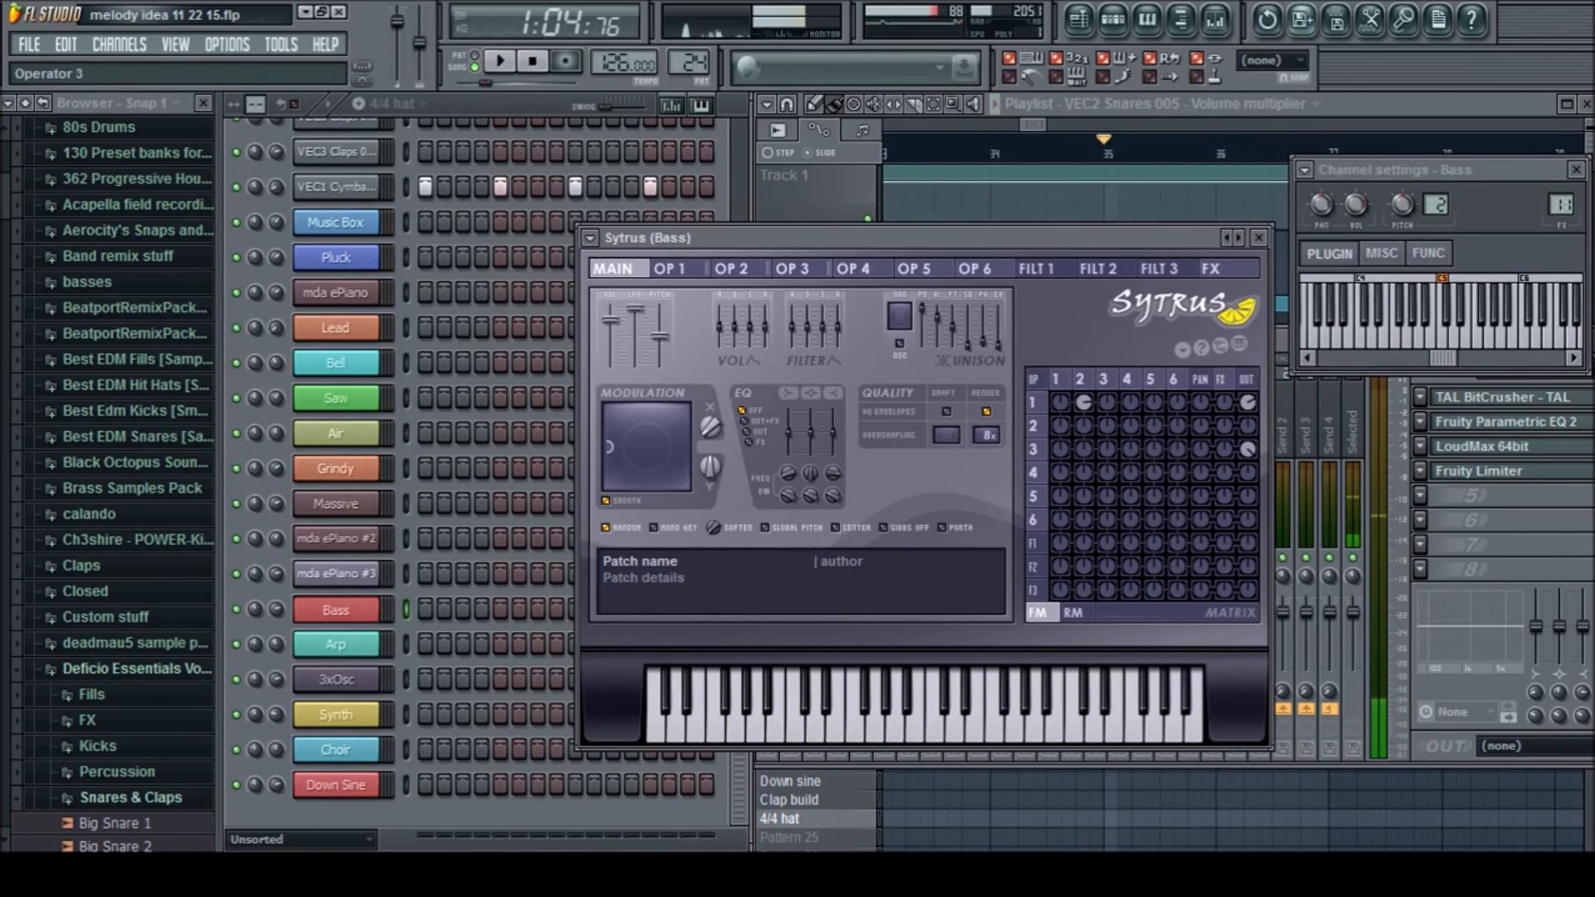
key("F9")
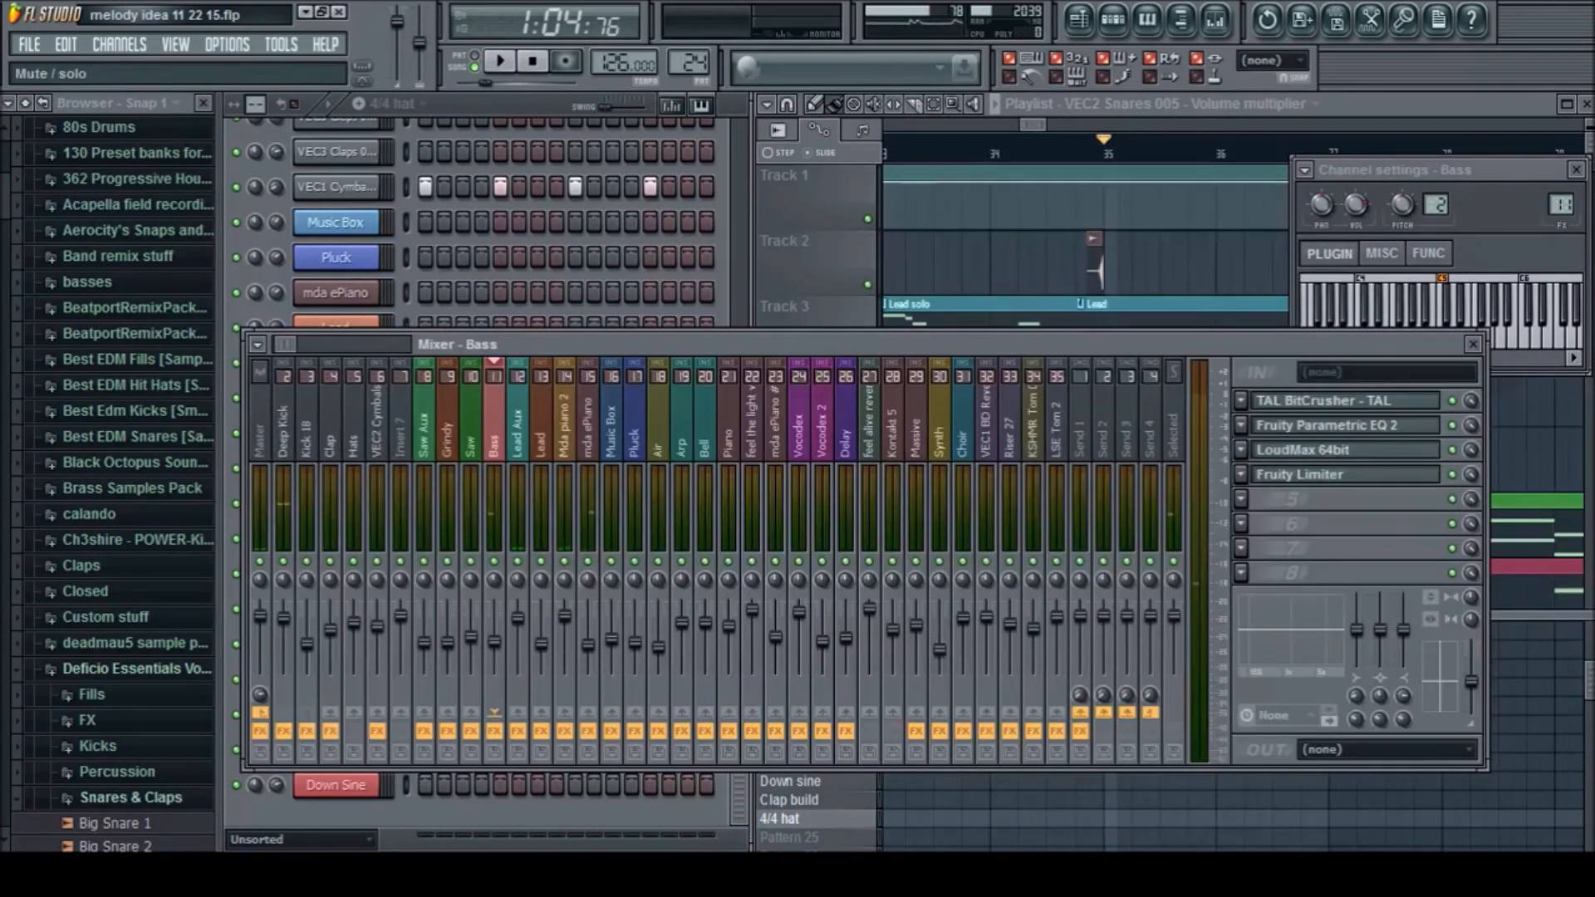
Play the drop from bar 35, show the Air mixer track's effects and replay the section with more of the arrangement in view
key("space")
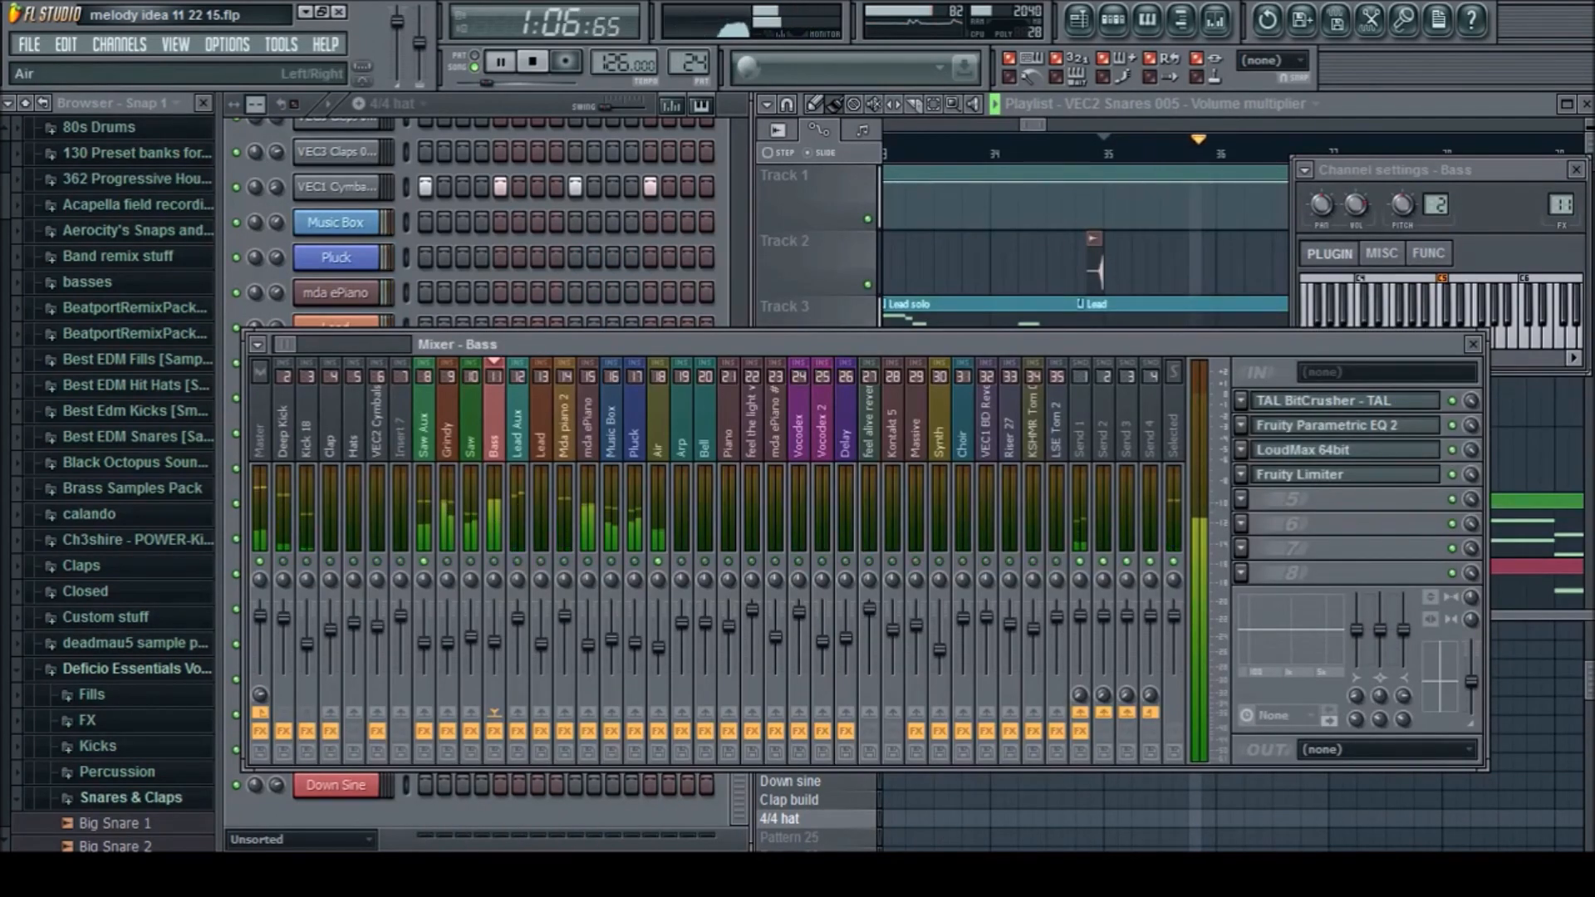
left_click(658, 431)
key("space")
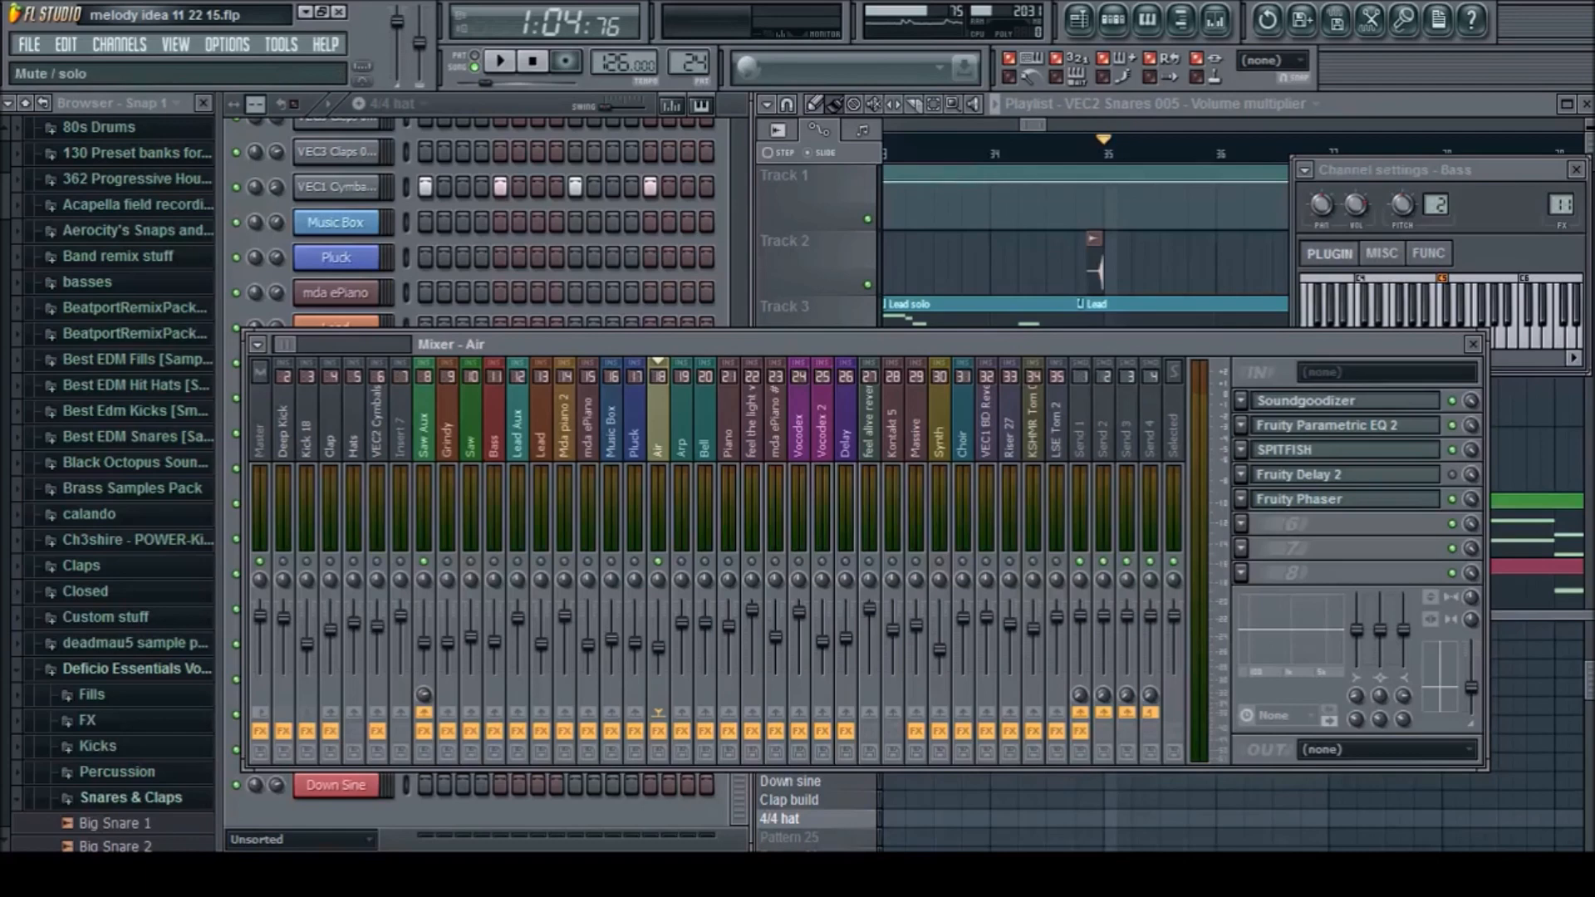
key("space")
left_click_drag(1045, 125, 1155, 125)
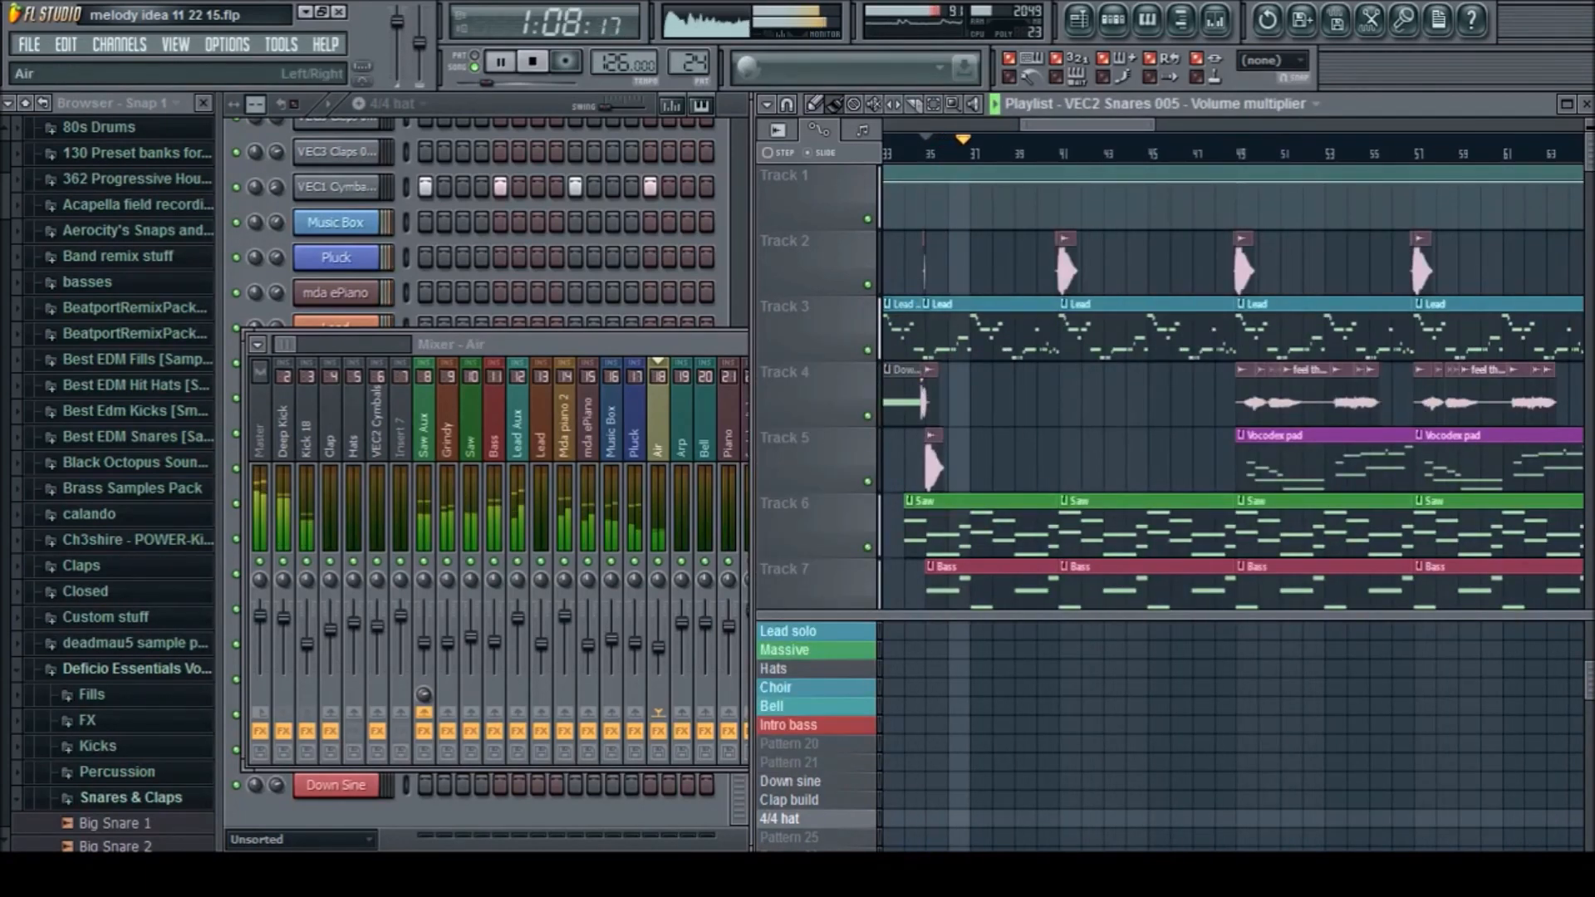
Show the Music Box mixer track's effects and replay the section from bar 35 with that track soloed
left_click(611, 432)
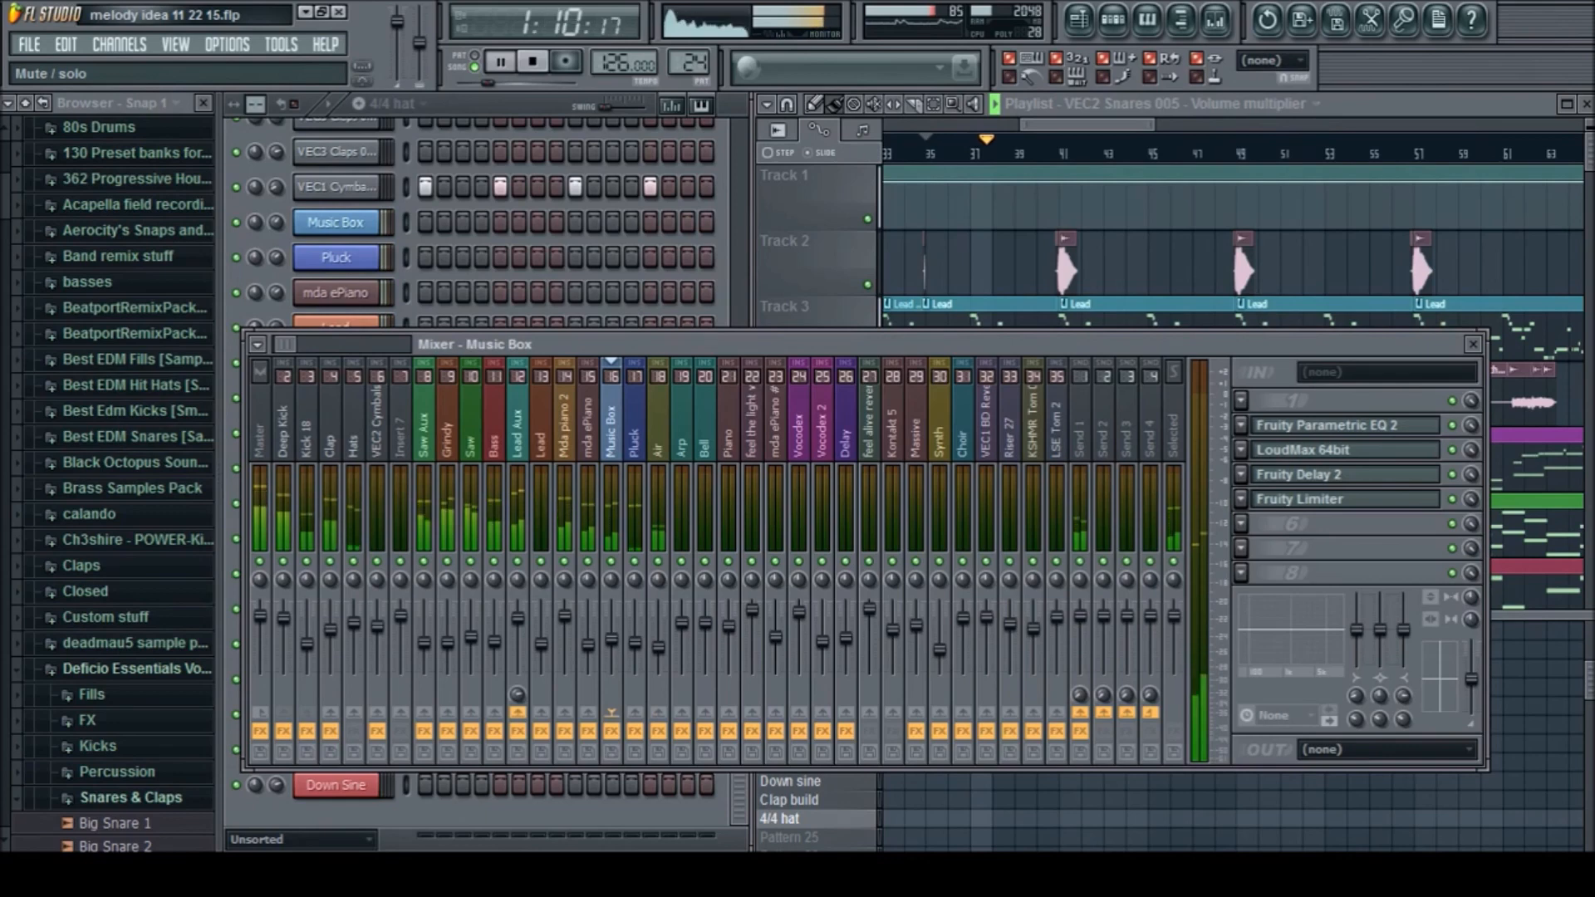
key("space")
key("space")
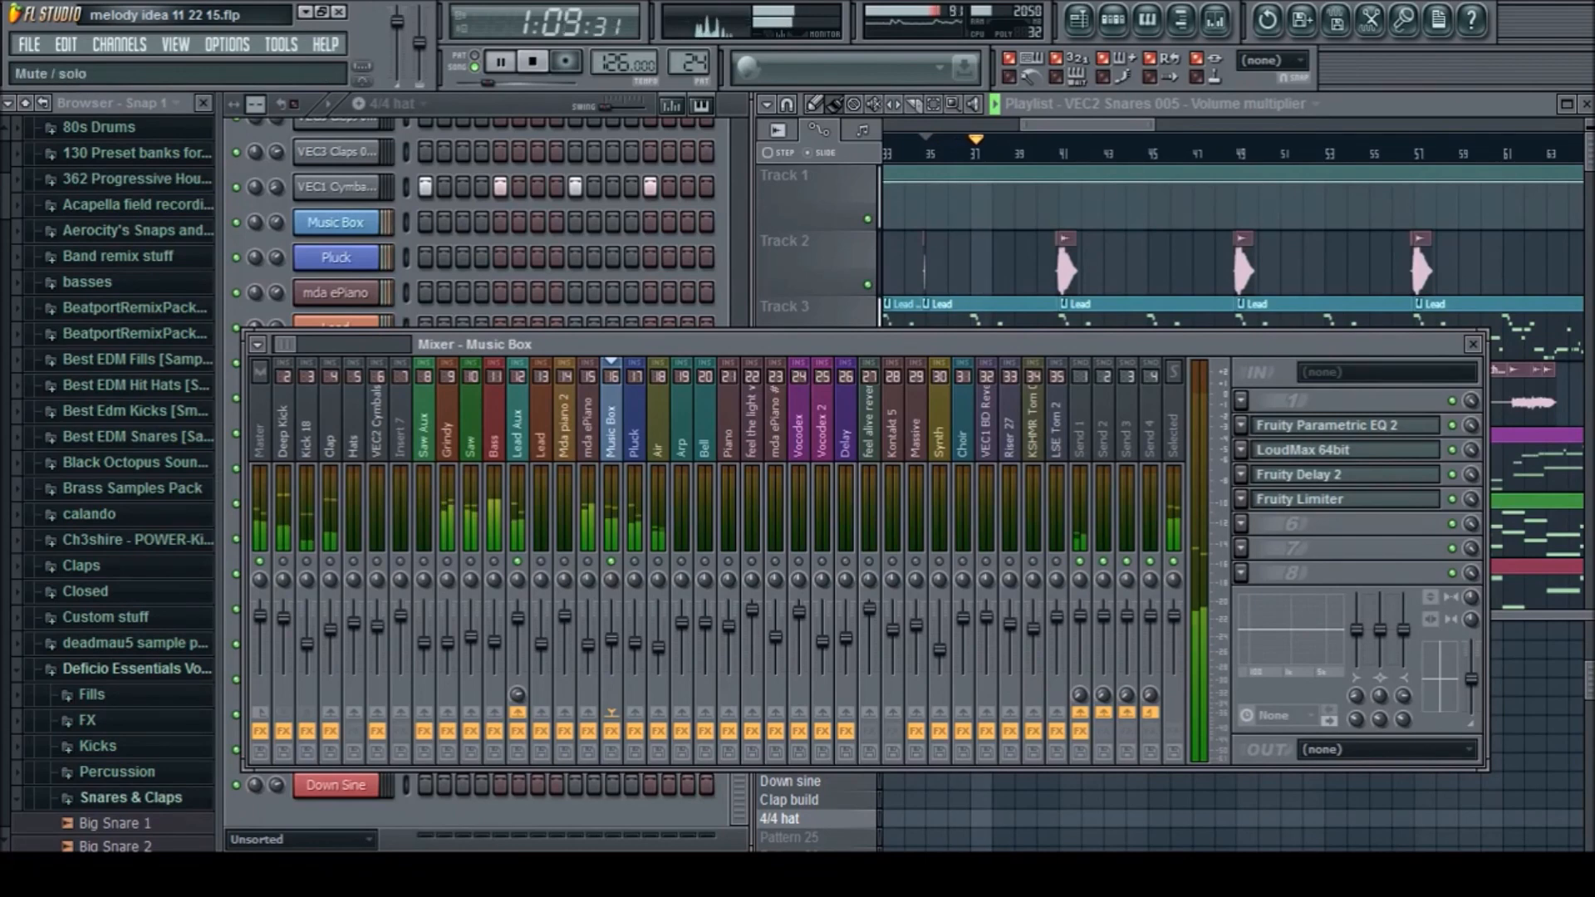
Toggle the Pluck track on and off against the soloed Music Box, reselect the Music Box track and stop playback
left_click(635, 561)
left_click(634, 561)
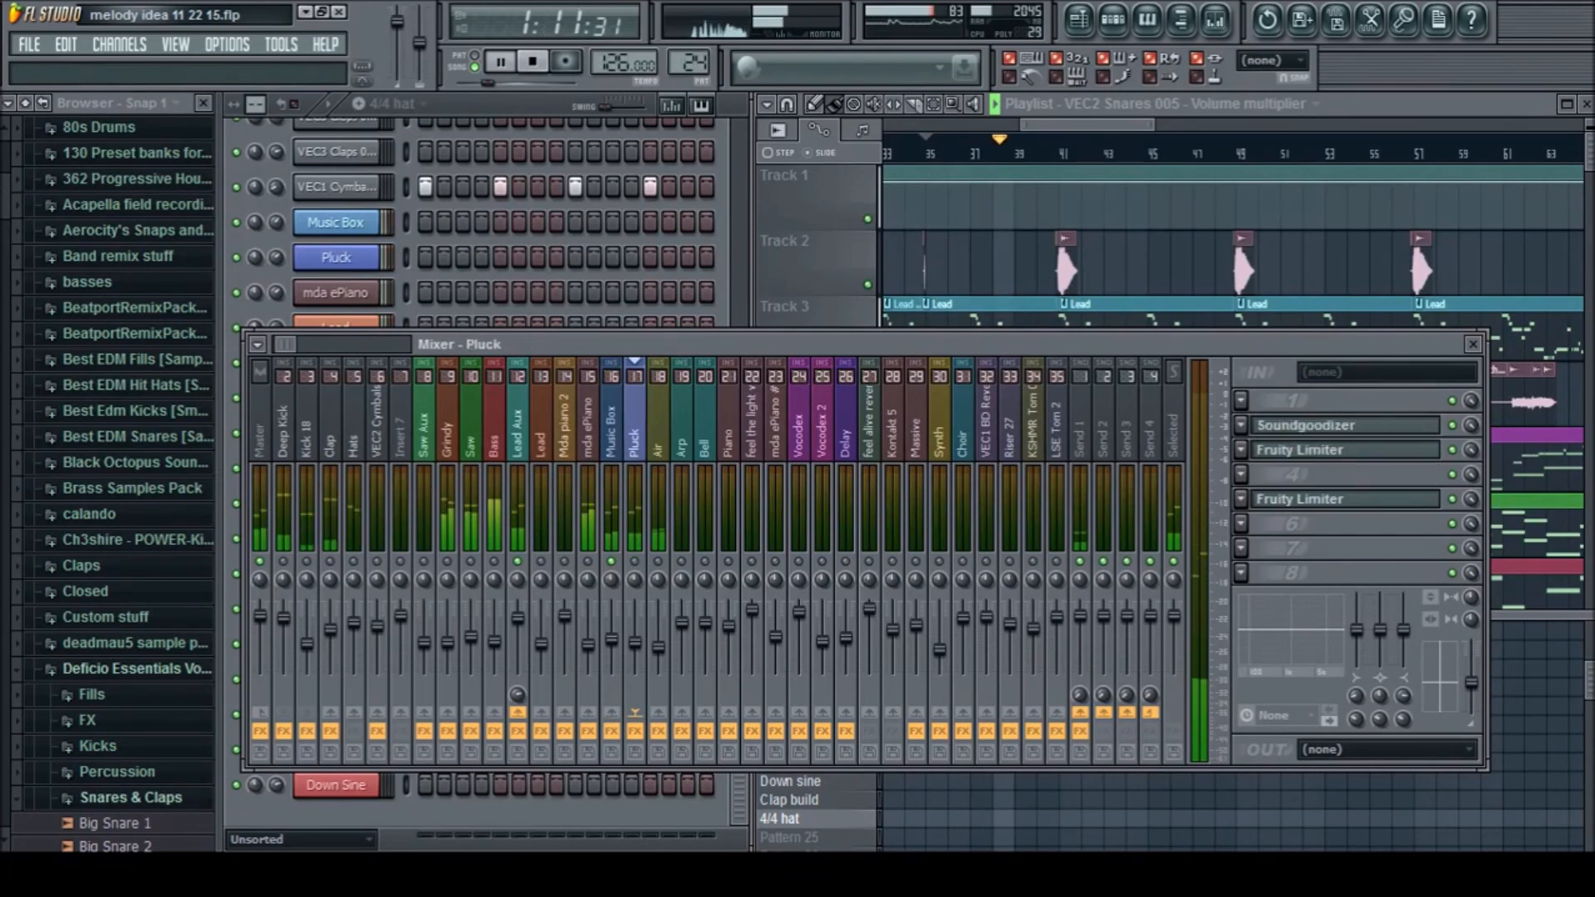
left_click(612, 424)
key("space")
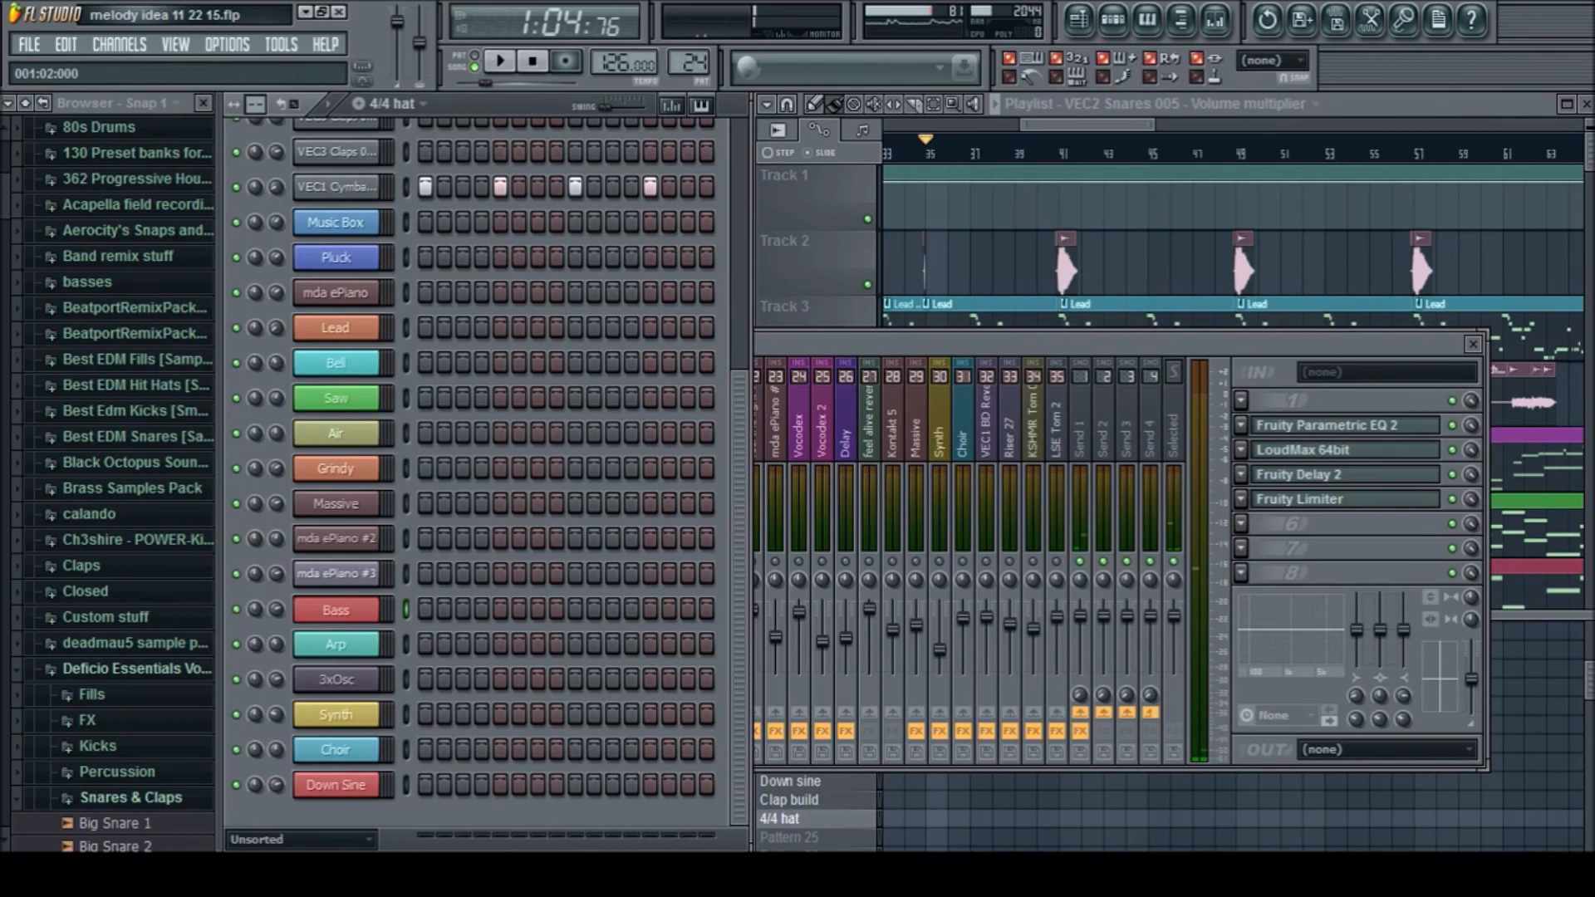
Bring the whole mixer back into view and play the soloed Music Box track briefly from bar 35
scroll(336, 468, "up", 5)
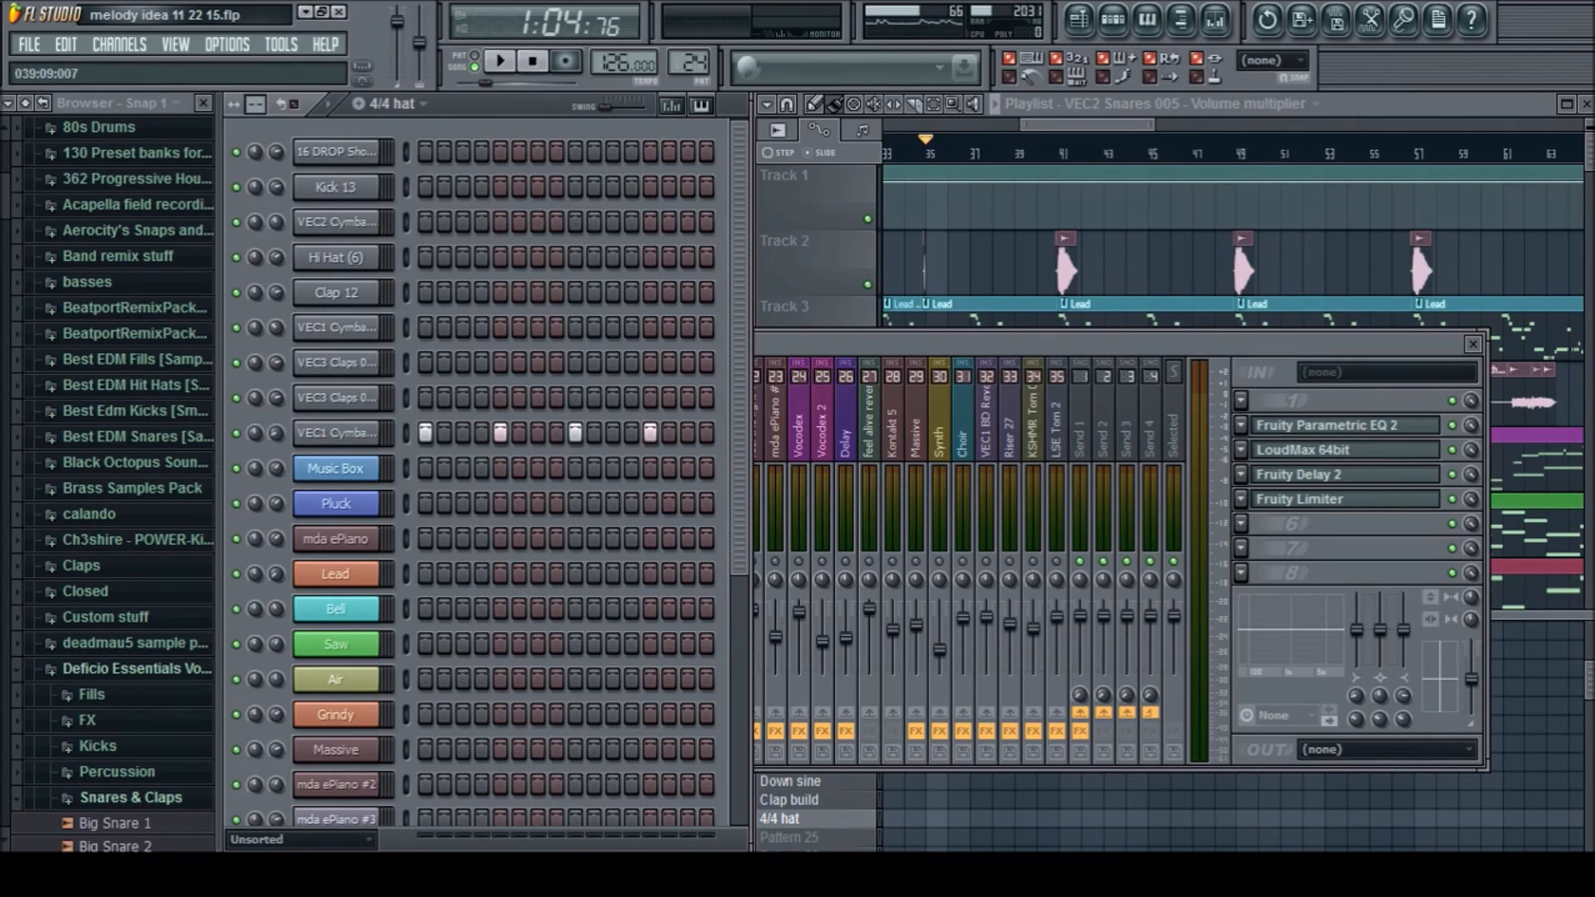
left_click_drag(905, 342, 950, 310)
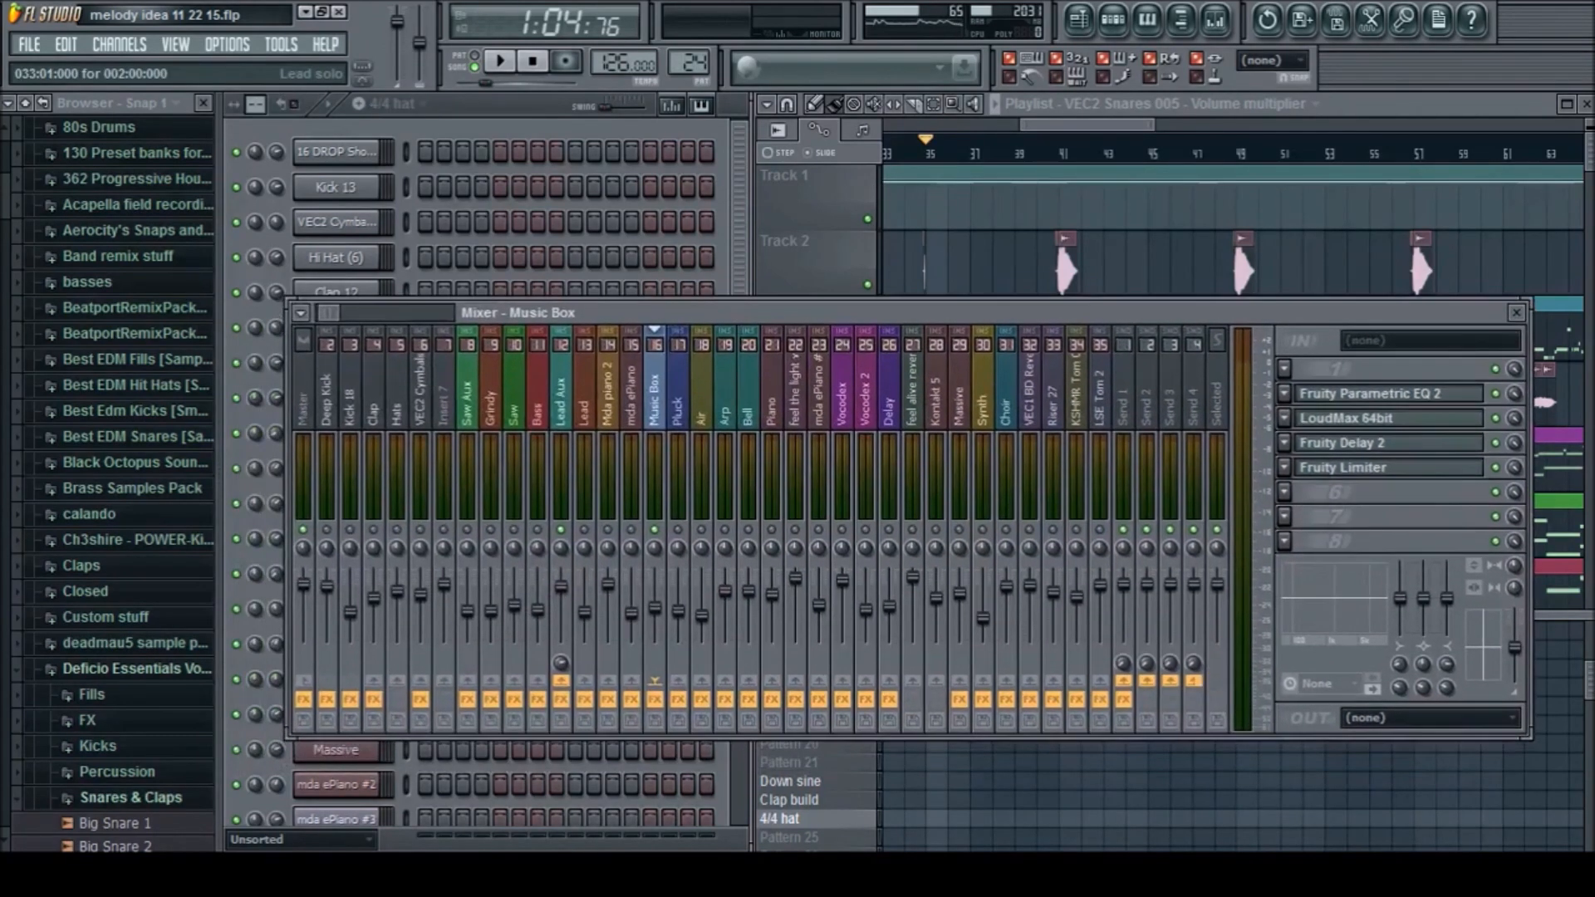
key("space")
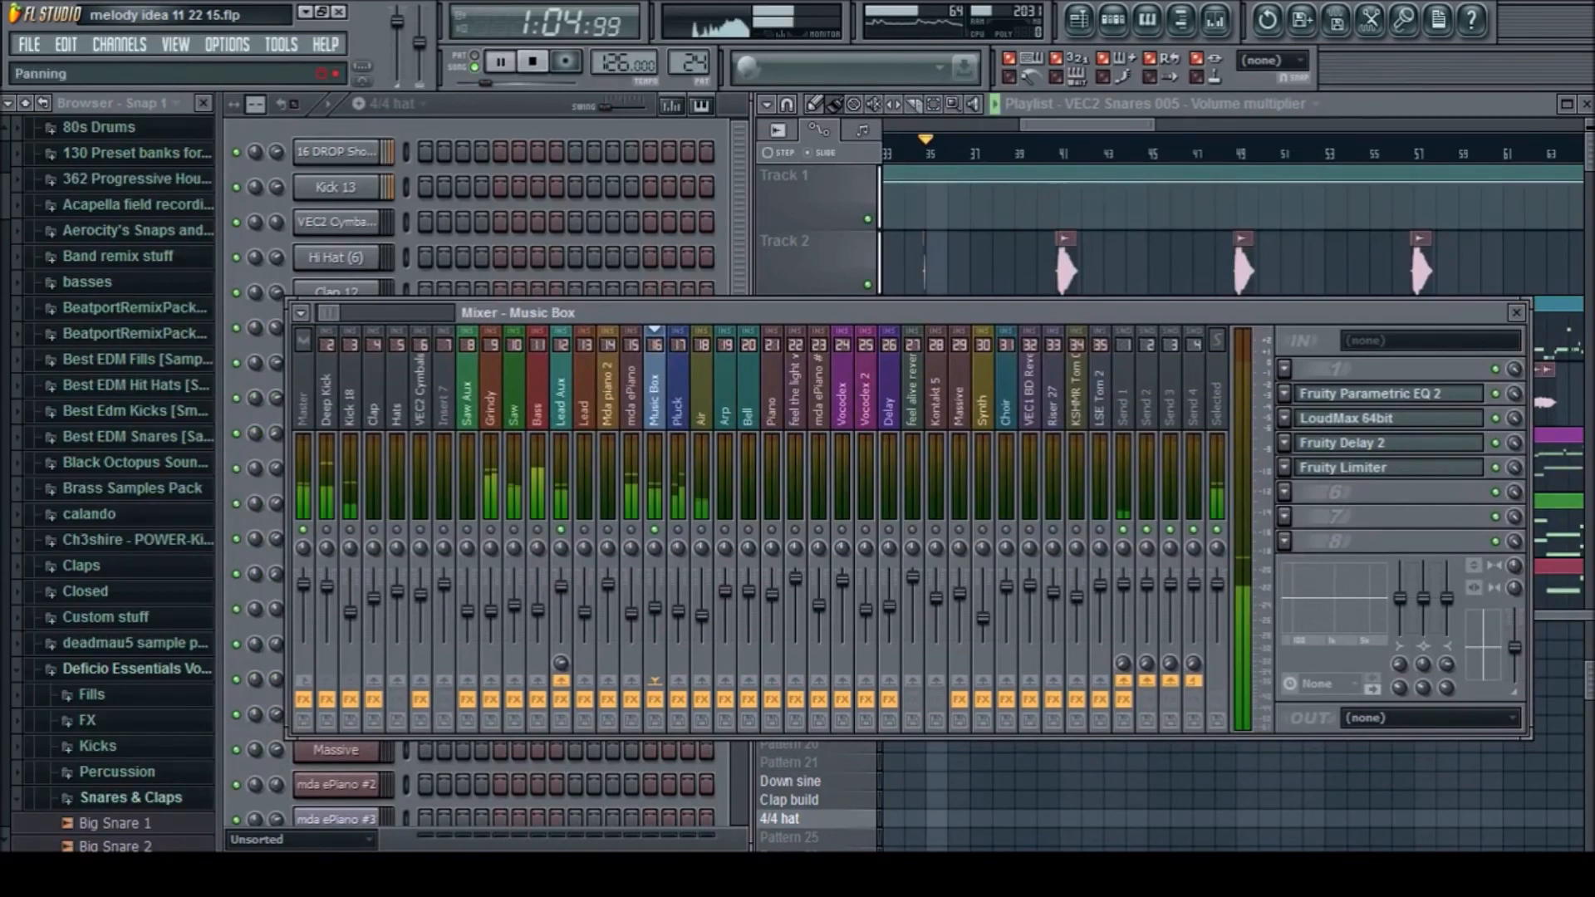
key("space")
Reposition the playlist window and examine the arrangement leading from the Lead solo, vocals and Chords Long clips into the drop
left_click_drag(1010, 105, 985, 110)
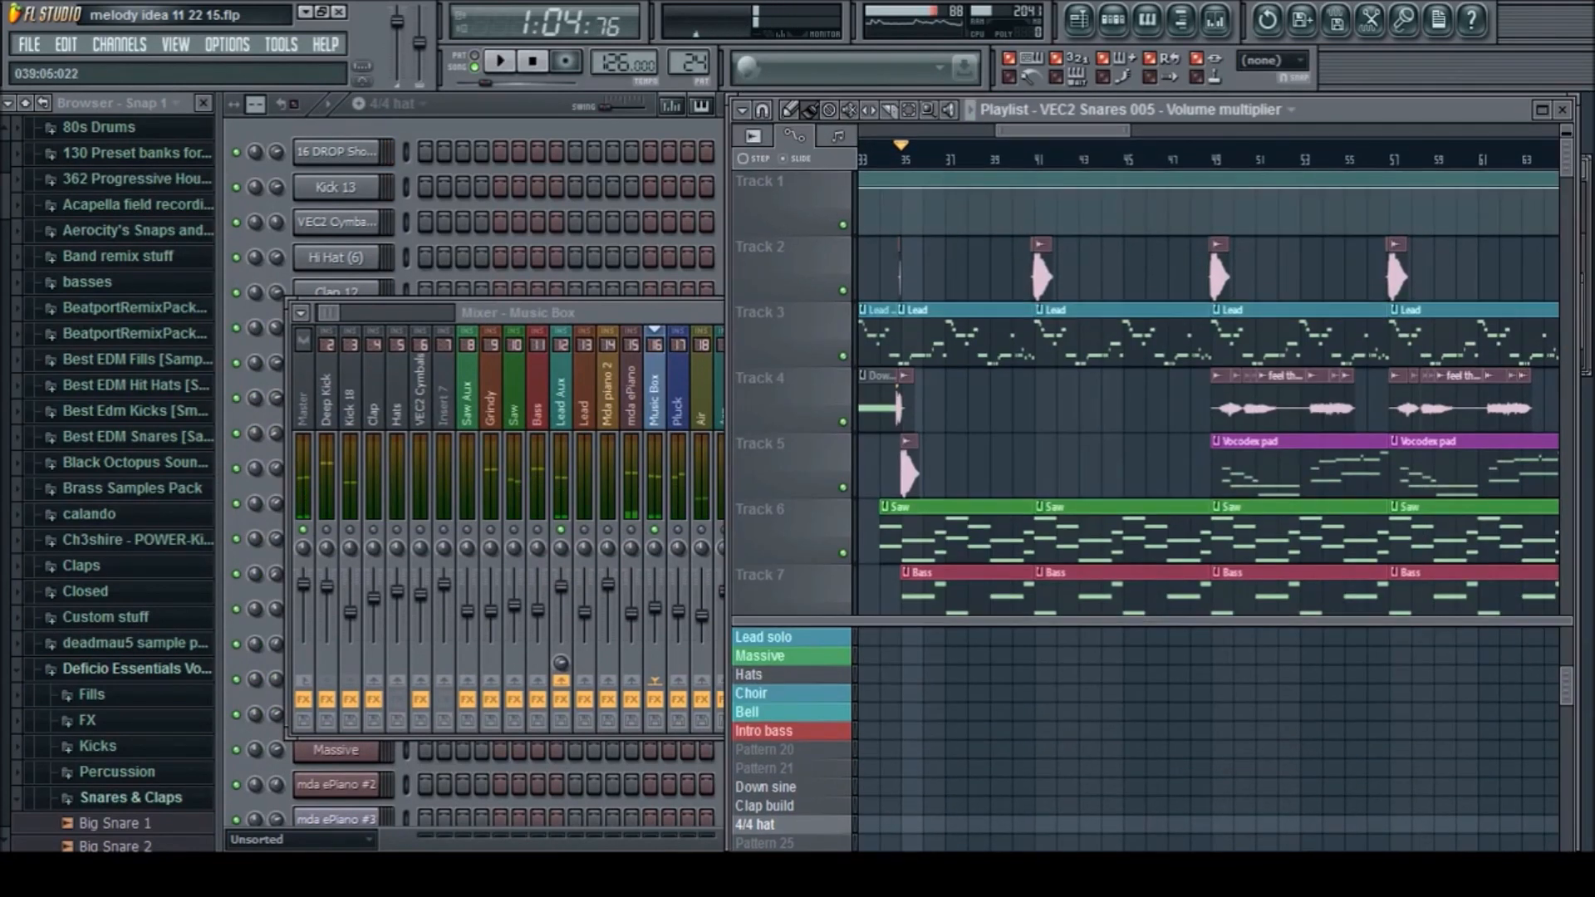
scroll(985, 266, "down", 5)
scroll(999, 307, "up", 4)
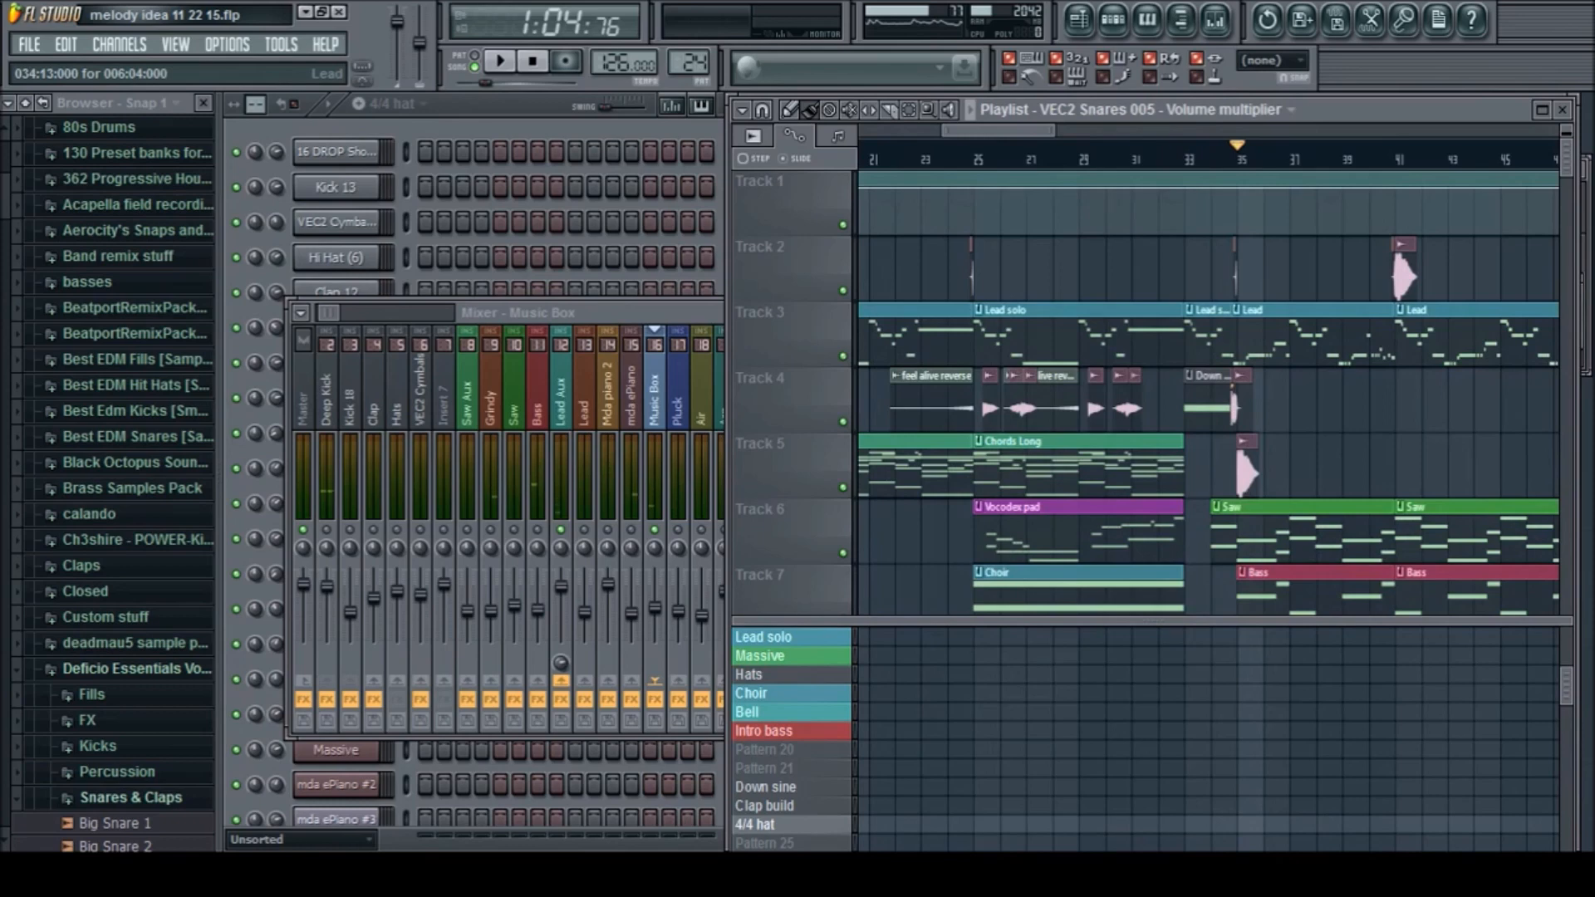